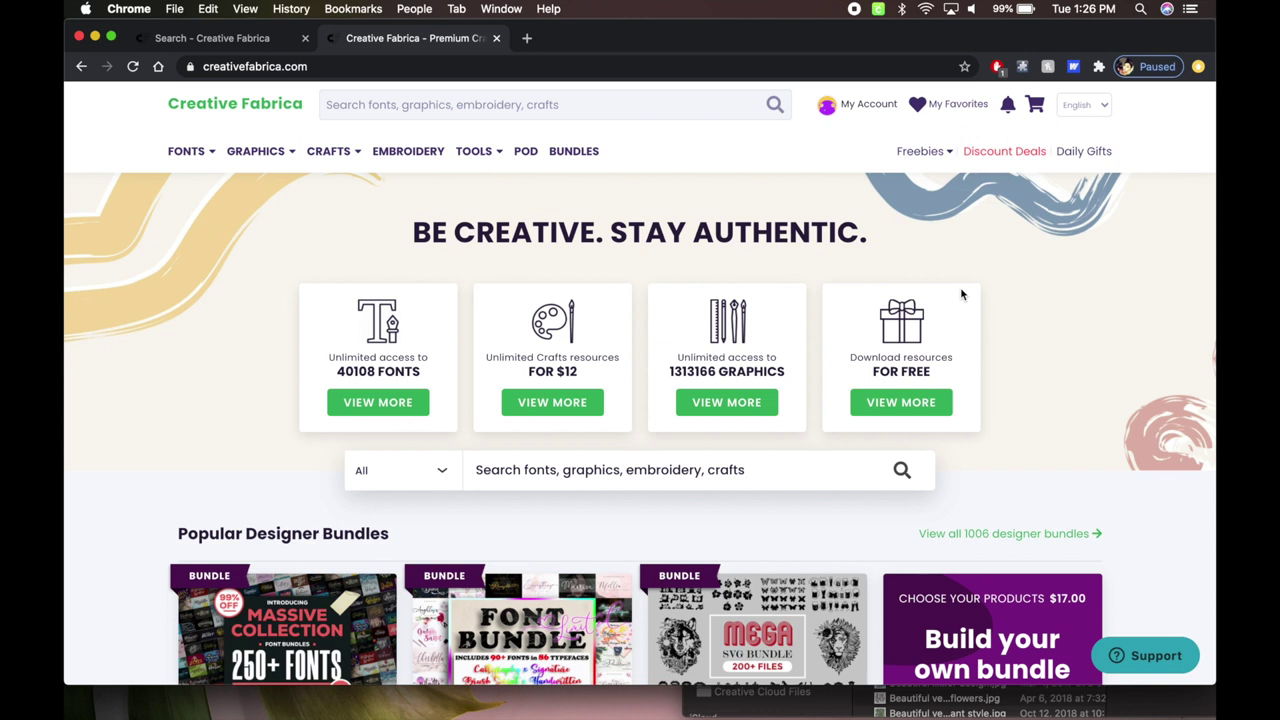
# Maximize the PATTERNS Finder window and show its files as large icon previews
pyautogui.scroll(-10, 961, 294)
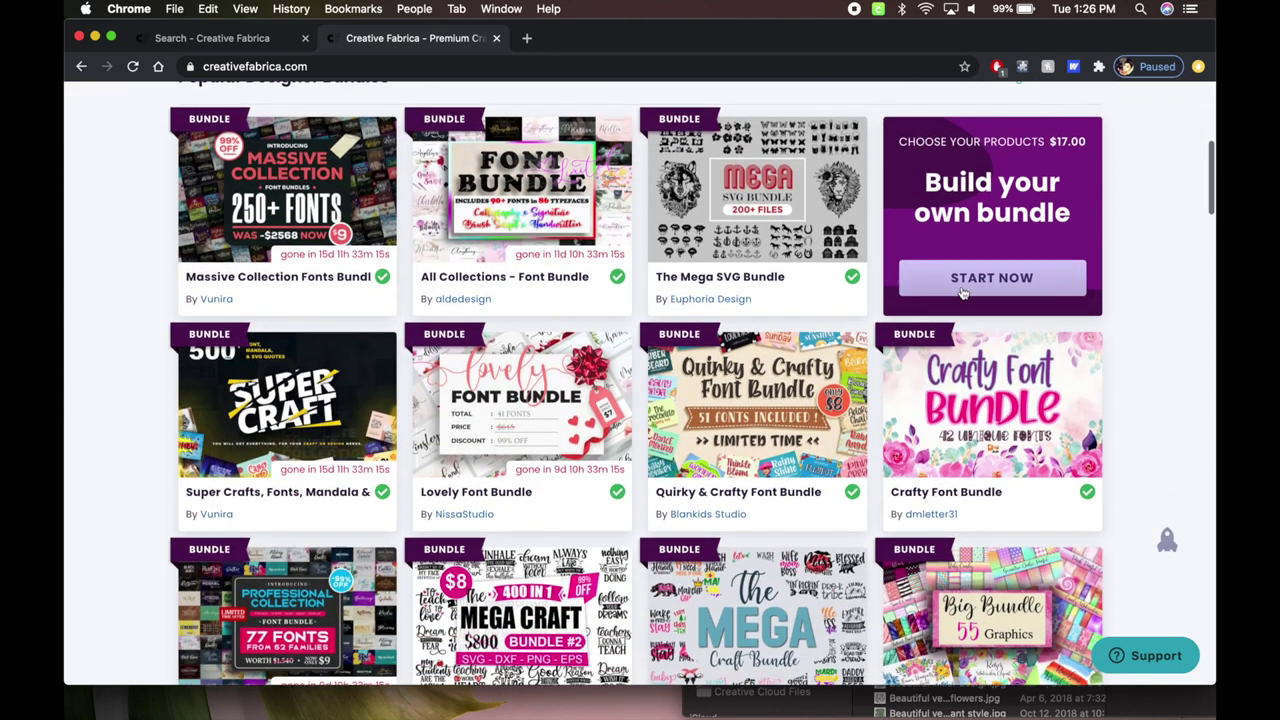
pyautogui.scroll(-7, 961, 294)
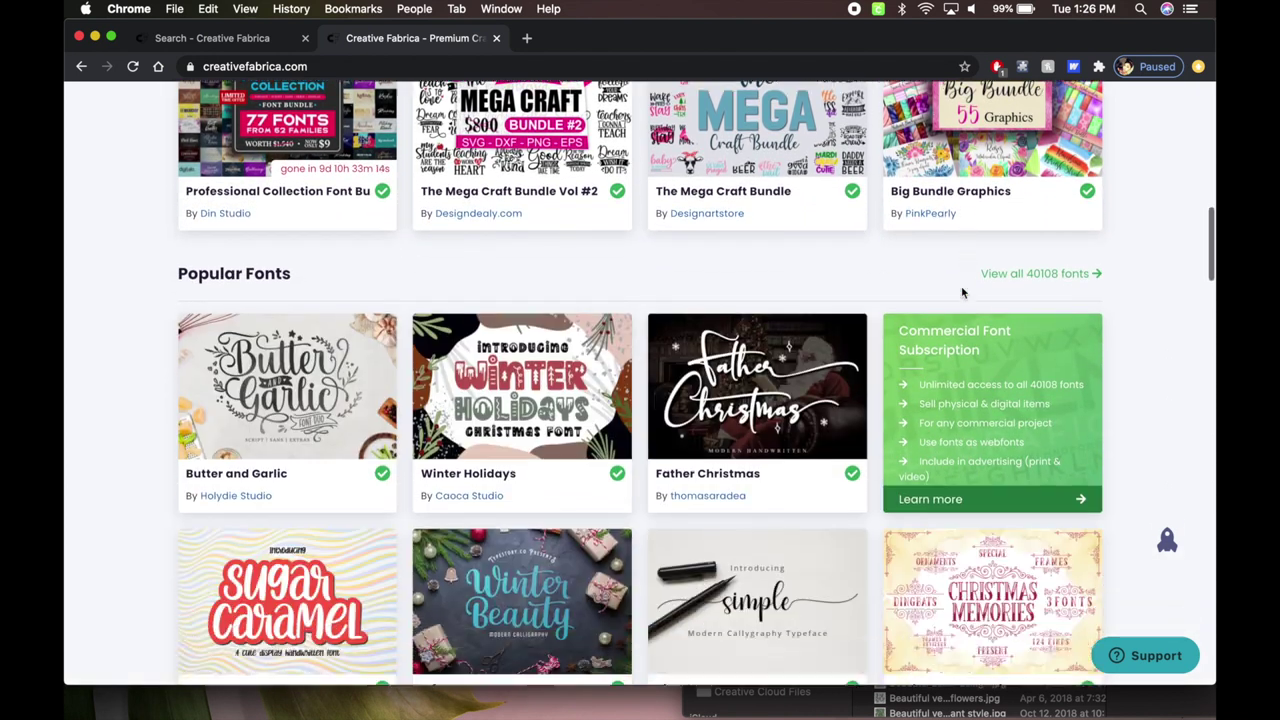
pyautogui.scroll(-5, 962, 293)
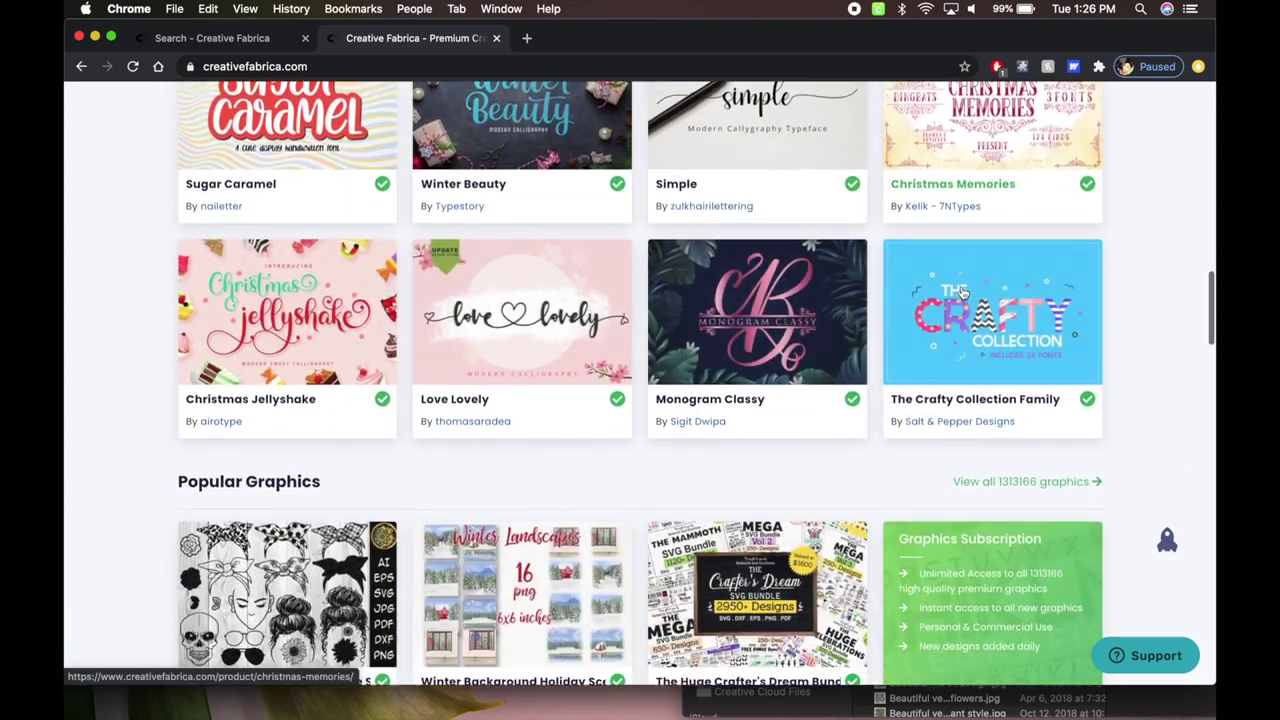
pyautogui.scroll(20, 962, 292)
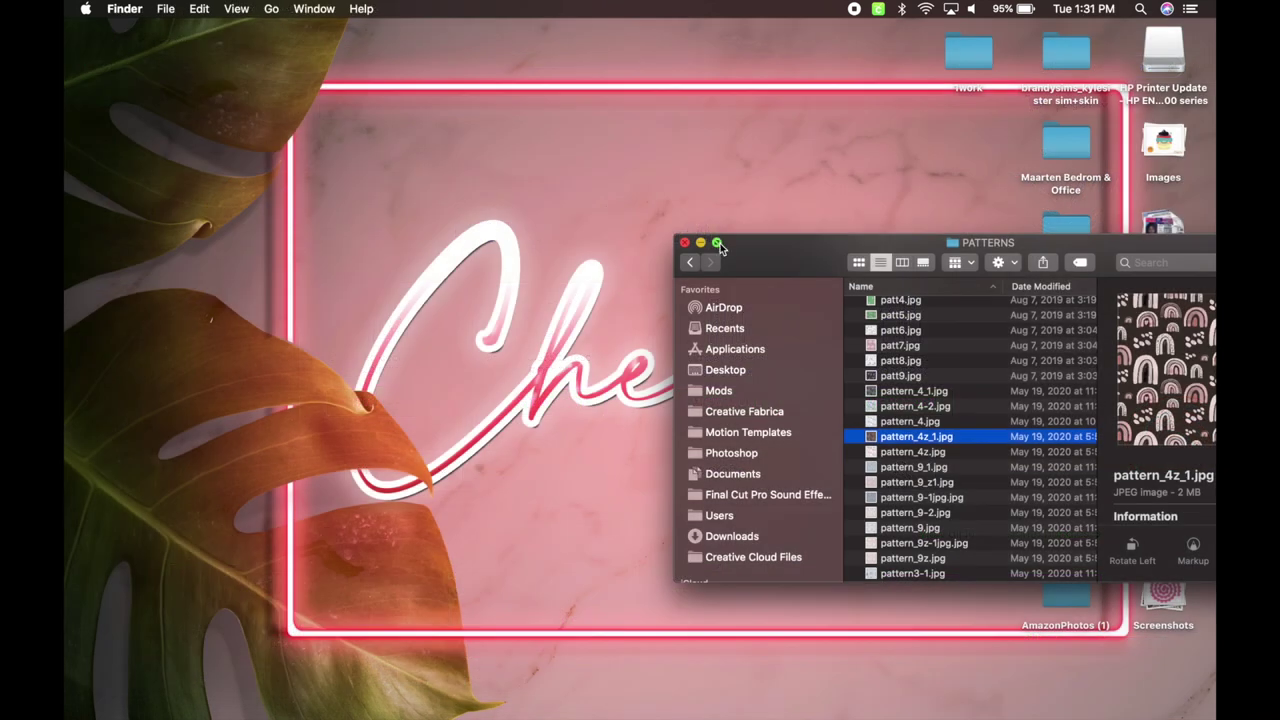
pyautogui.click(718, 244)
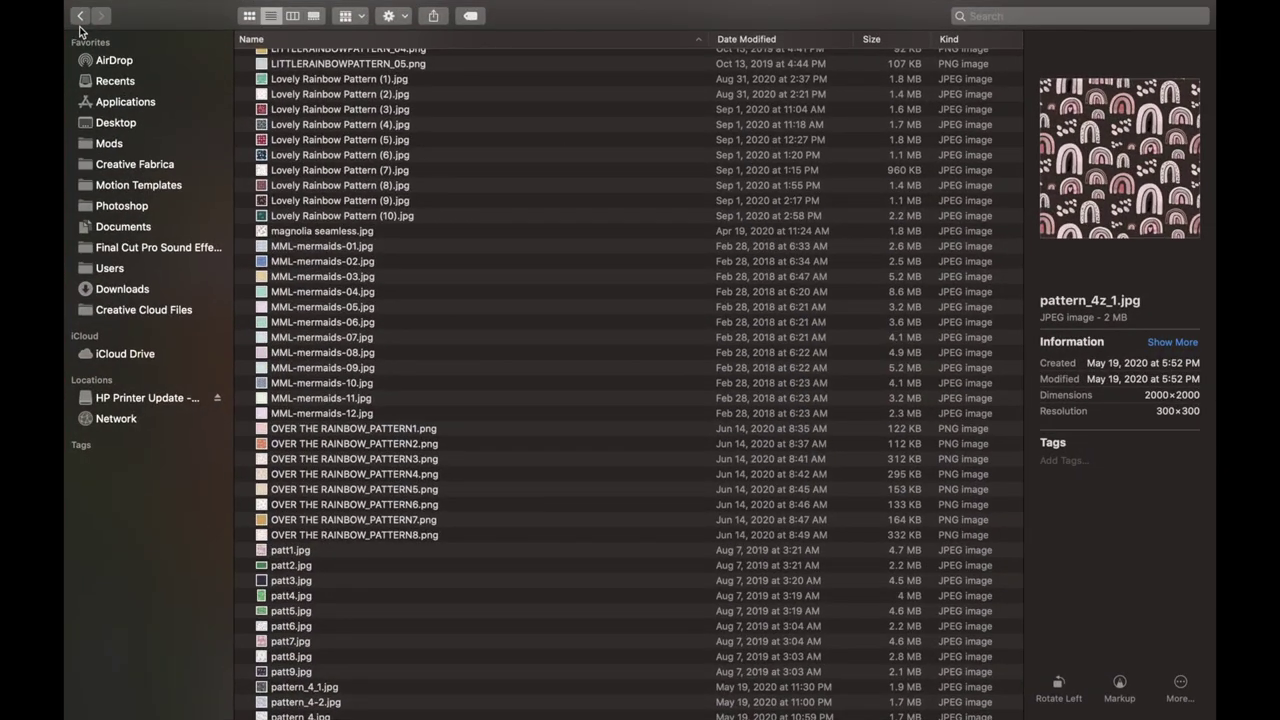
pyautogui.moveTo(124, 10)
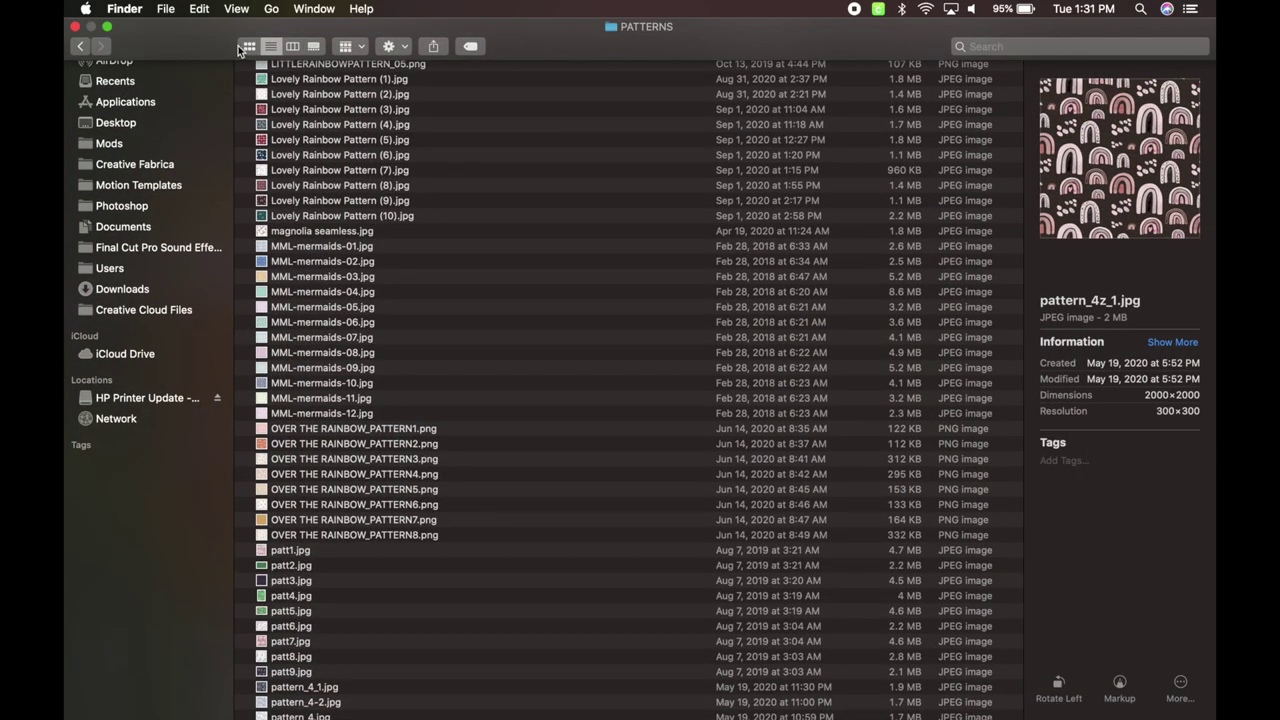
pyautogui.click(249, 46)
# Switch to Photoshop showing the flamingounicorn.psd document
pyautogui.scroll(5, 612, 383)
pyautogui.scroll(10, 612, 383)
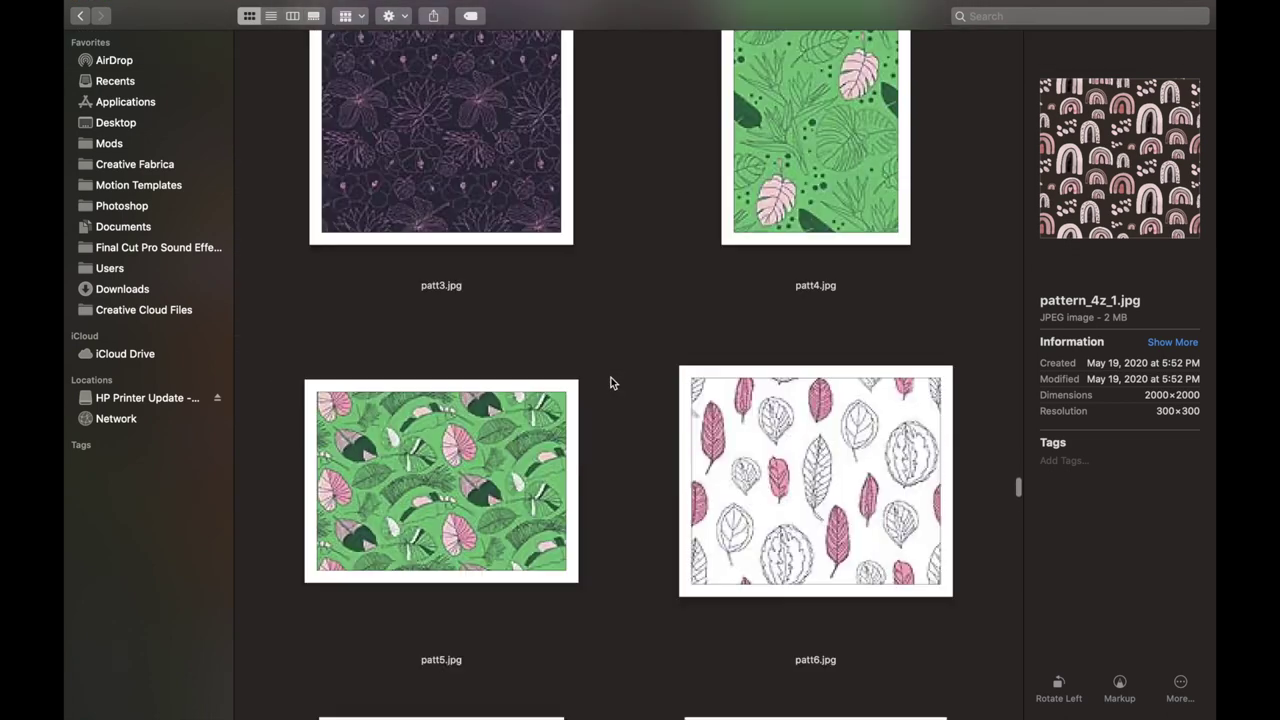
pyautogui.moveTo(638, 712)
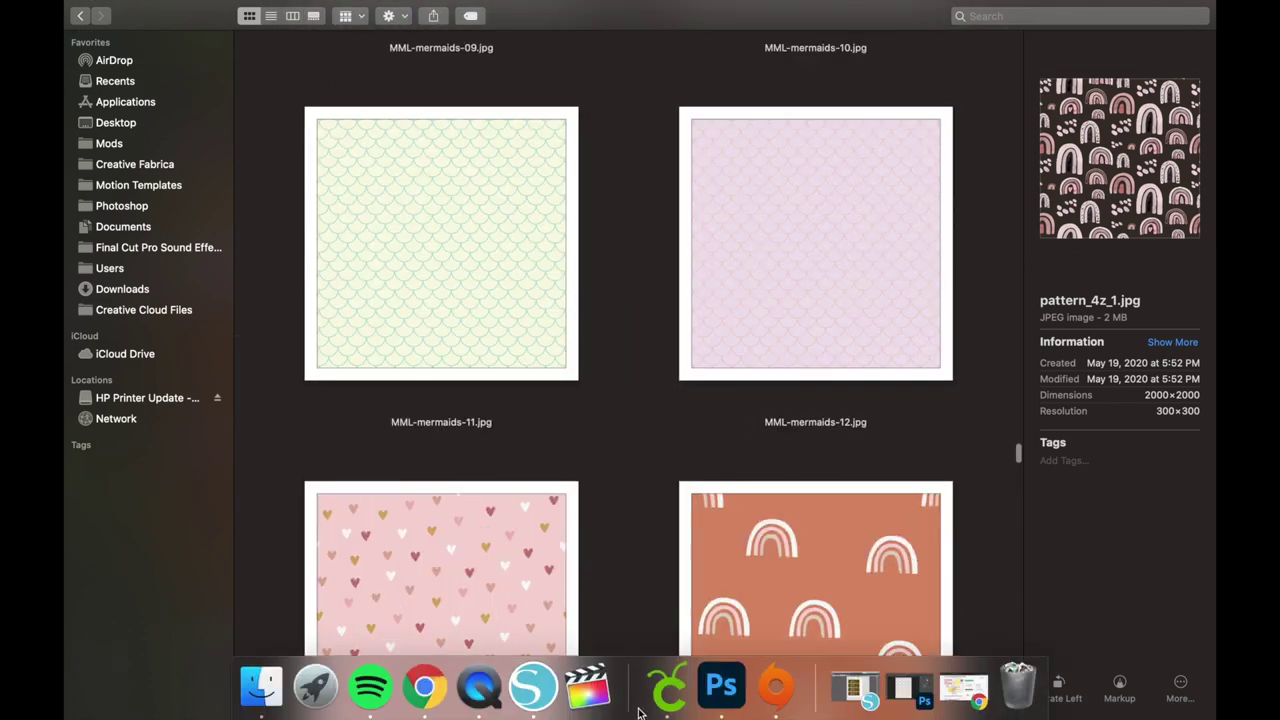
pyautogui.click(722, 686)
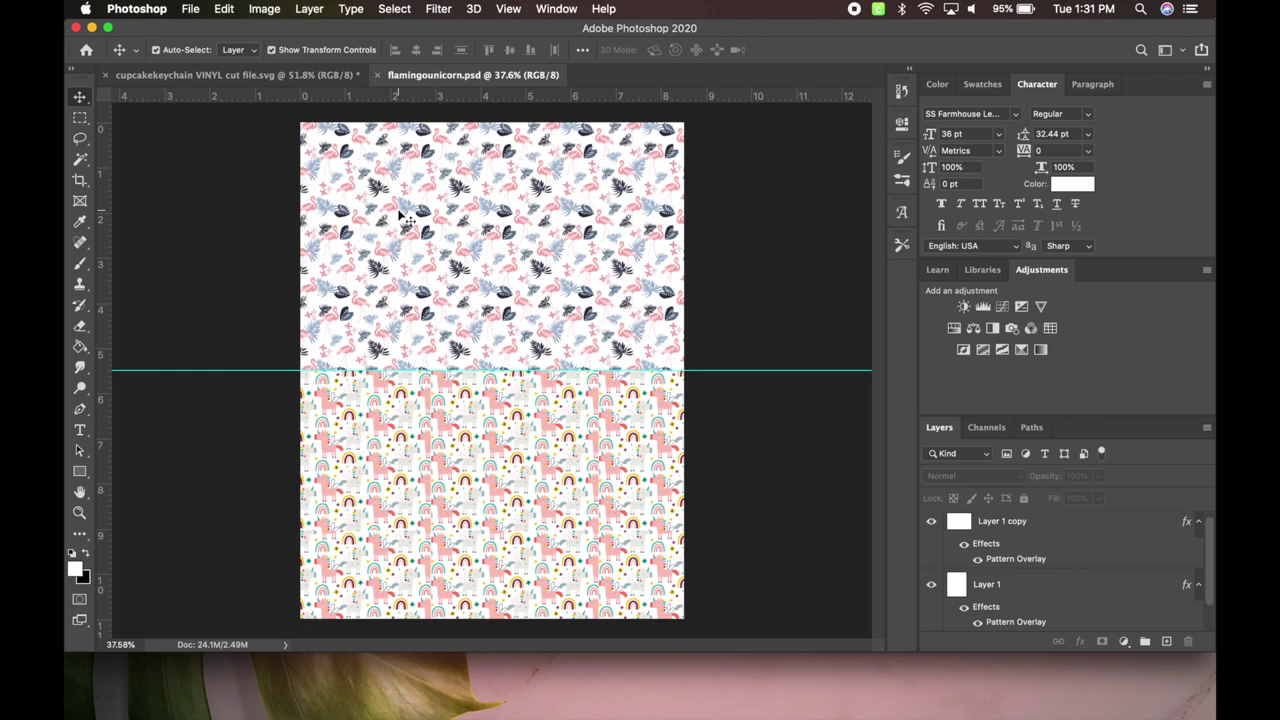
# Zoom in and out on flamingounicorn.psd to inspect the flamingo and unicorn pattern halves
pyautogui.scroll(5, 483, 392)
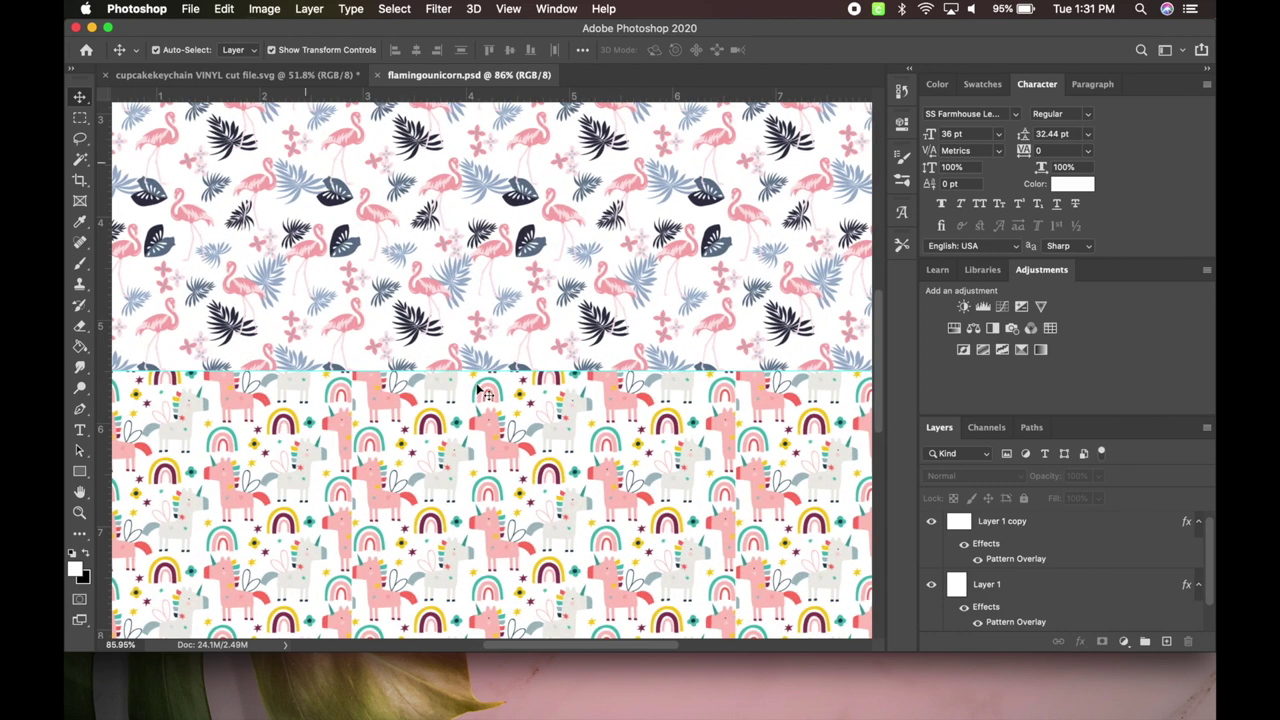
pyautogui.scroll(5, 483, 392)
pyautogui.scroll(-15, 483, 392)
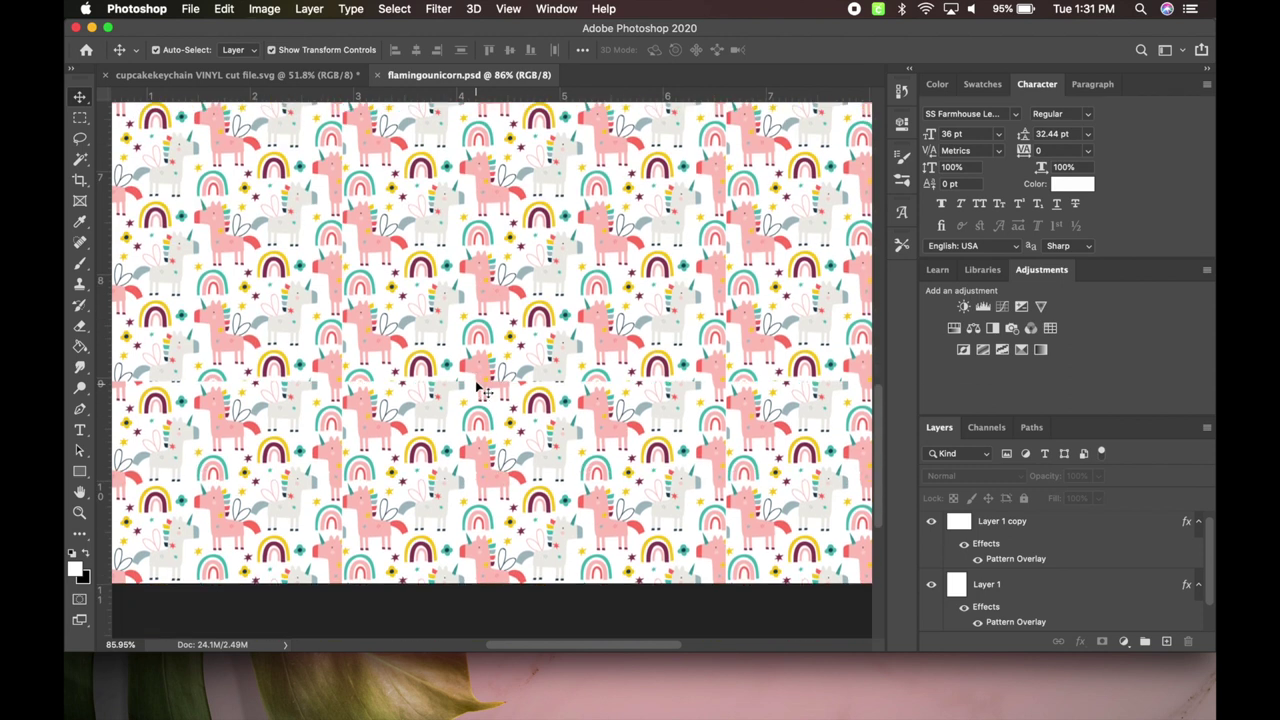
pyautogui.scroll(-4, 483, 390)
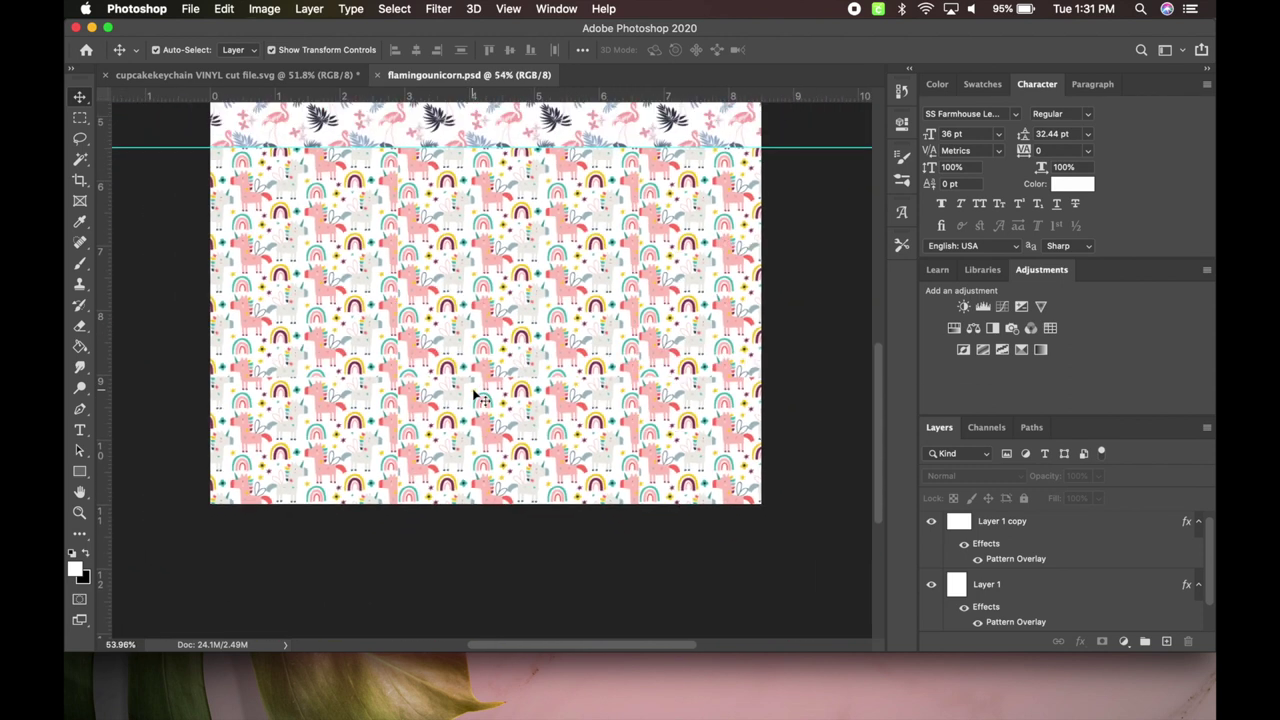
pyautogui.scroll(-3, 478, 397)
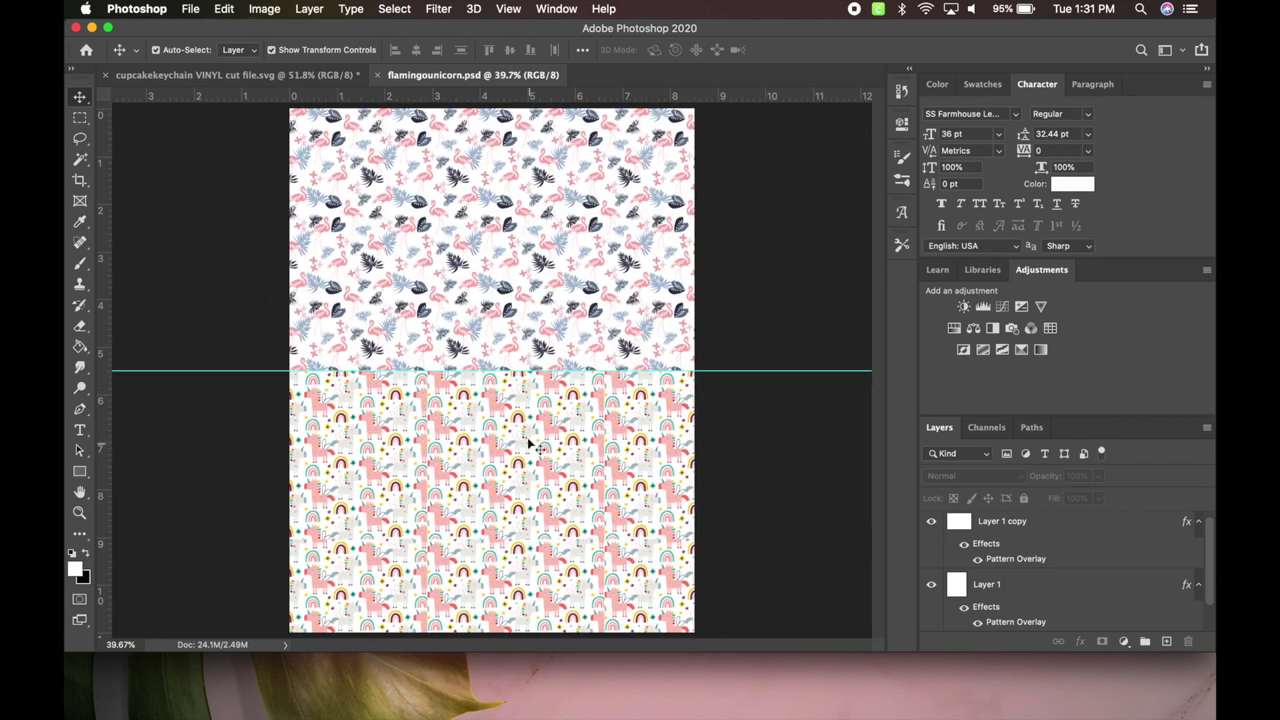
pyautogui.scroll(-2, 595, 513)
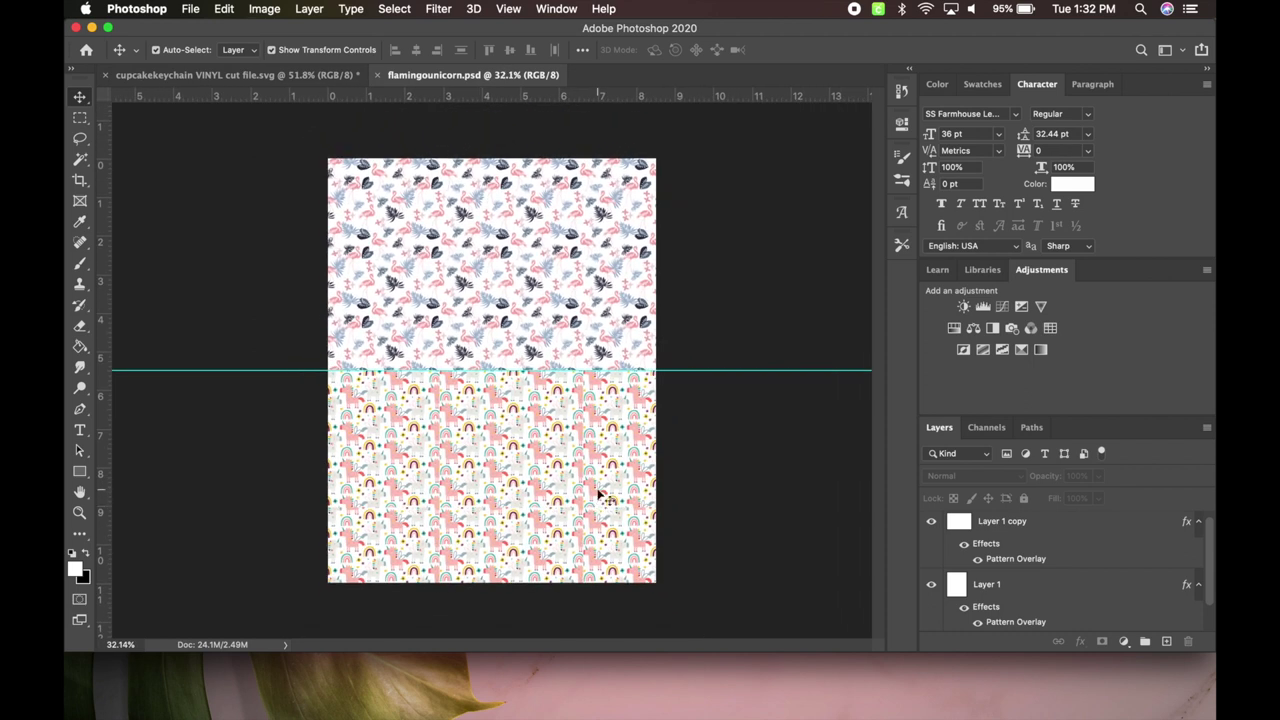
pyautogui.scroll(2, 598, 494)
pyautogui.scroll(-1, 598, 494)
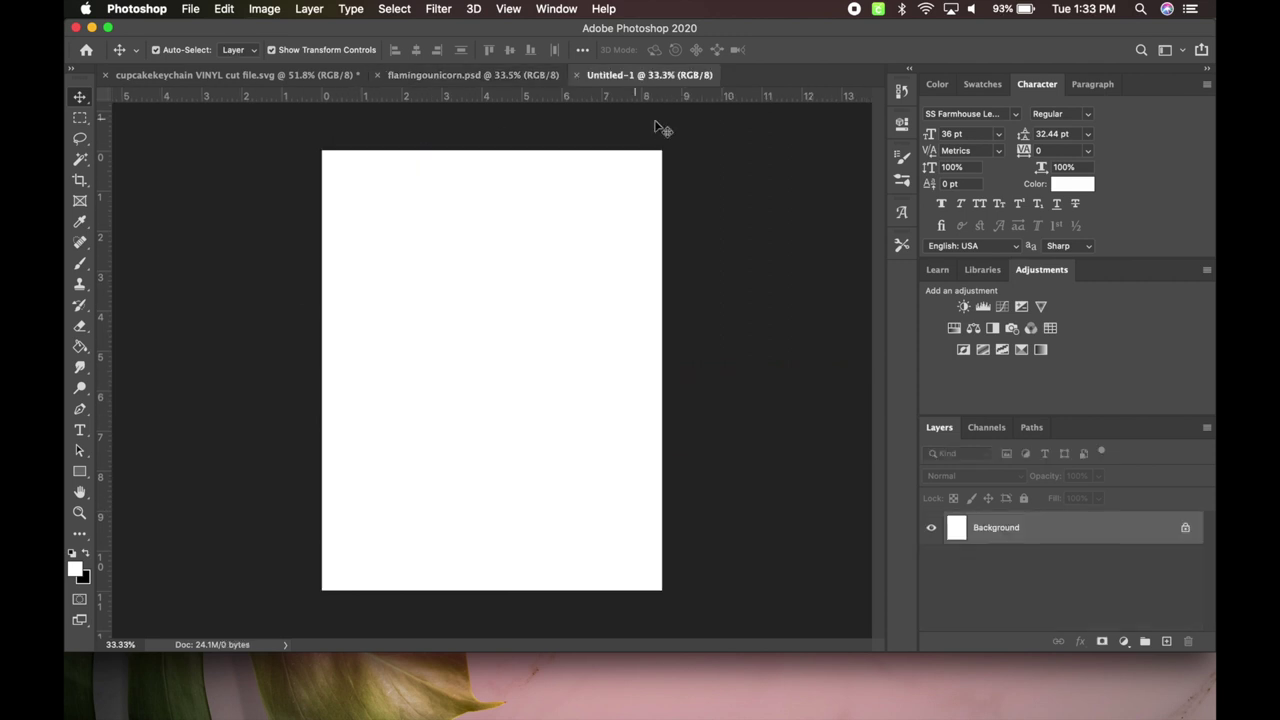
# Close the old Untitled-1 and create a new white 8.5 × 11 in, 300 ppi document
pyautogui.click(578, 75)
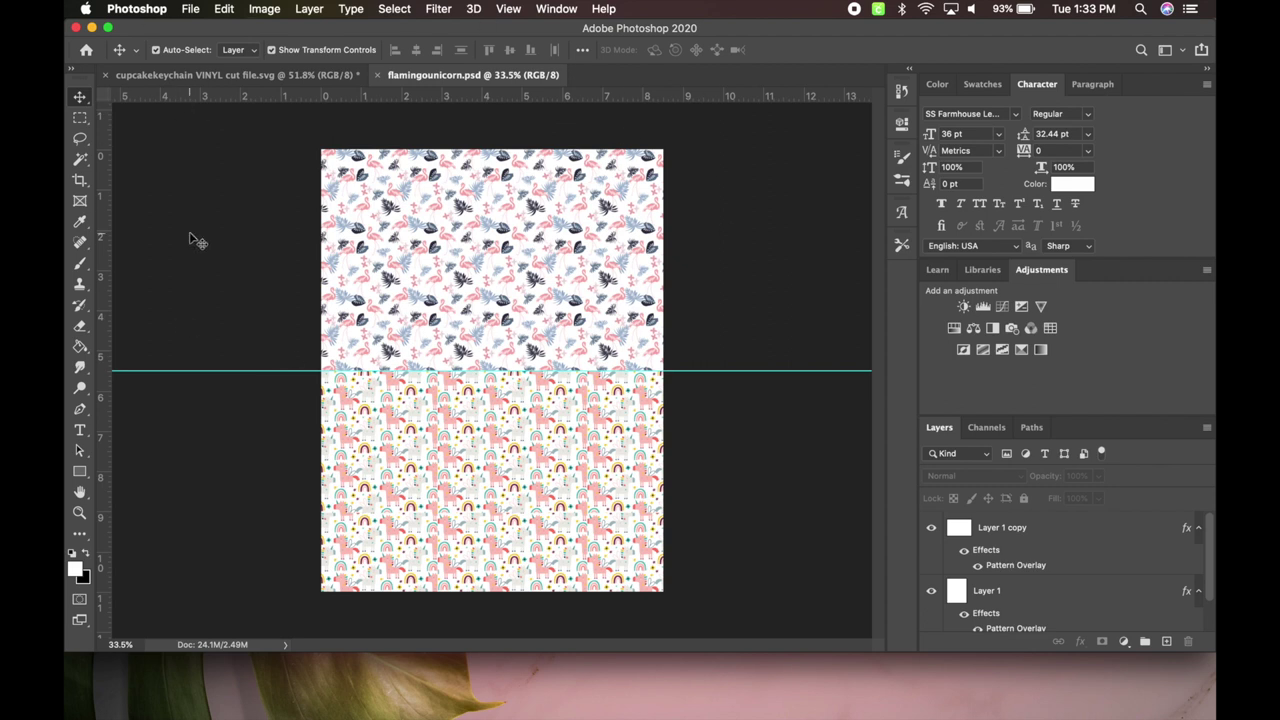
pyautogui.click(186, 8)
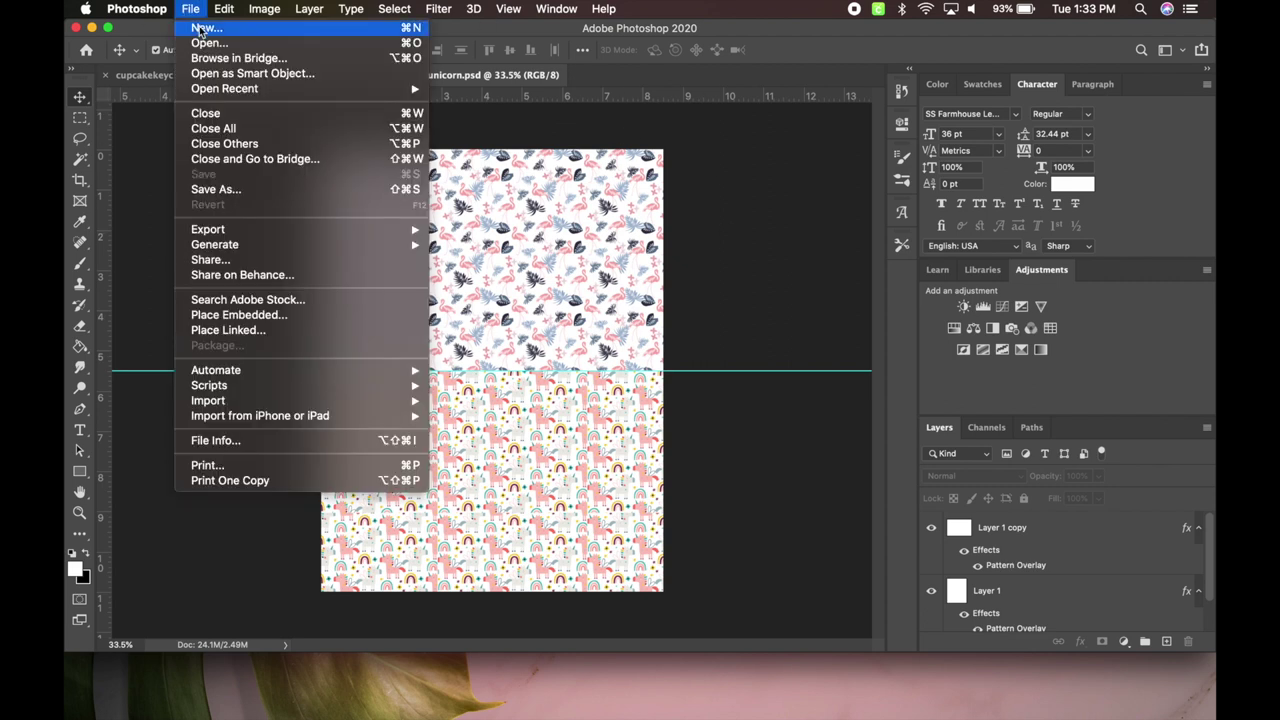
pyautogui.click(205, 27)
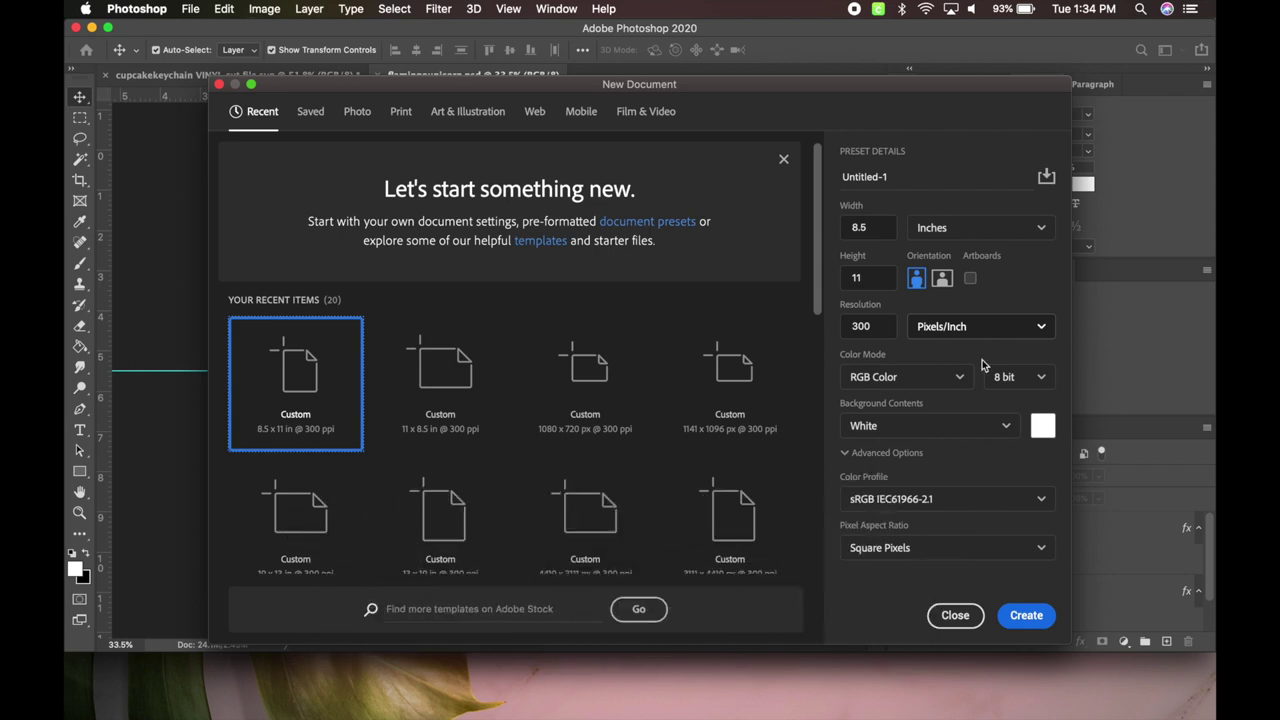
pyautogui.click(1020, 615)
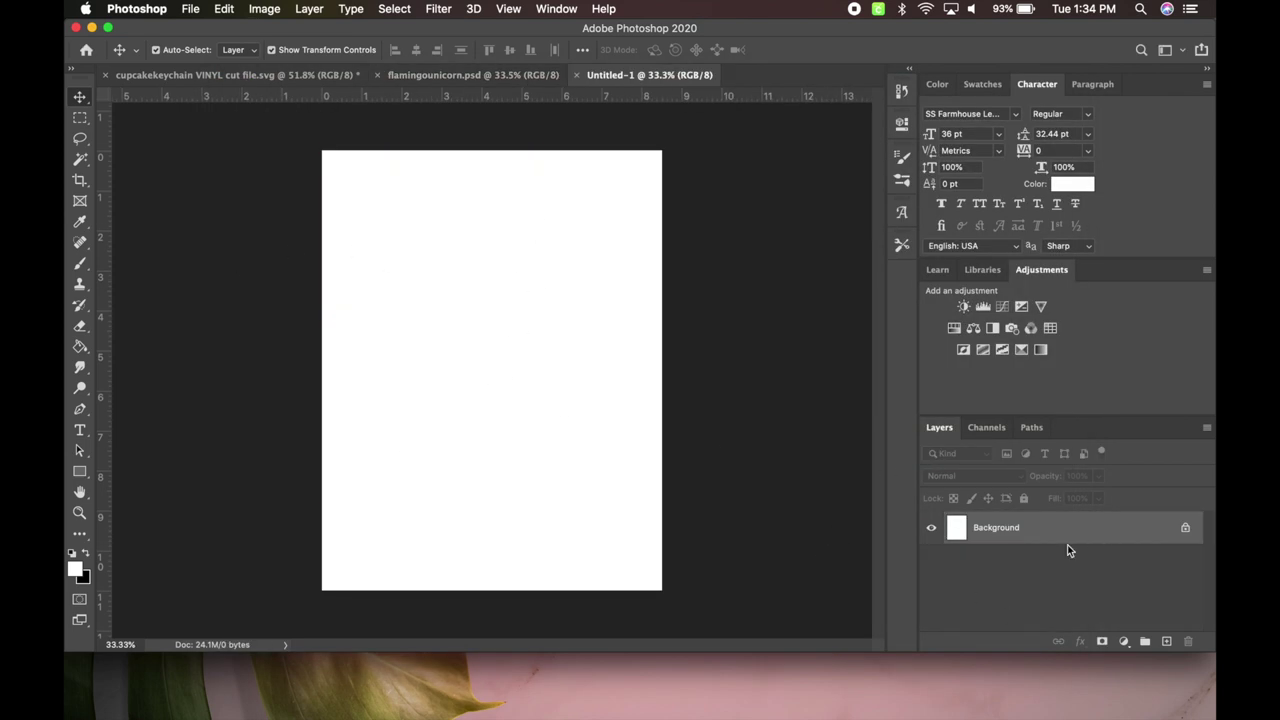
# Add a new empty Layer 1 above the Background via Layer > New > Layer
pyautogui.click(312, 9)
pyautogui.moveTo(320, 28)
pyautogui.click(556, 33)
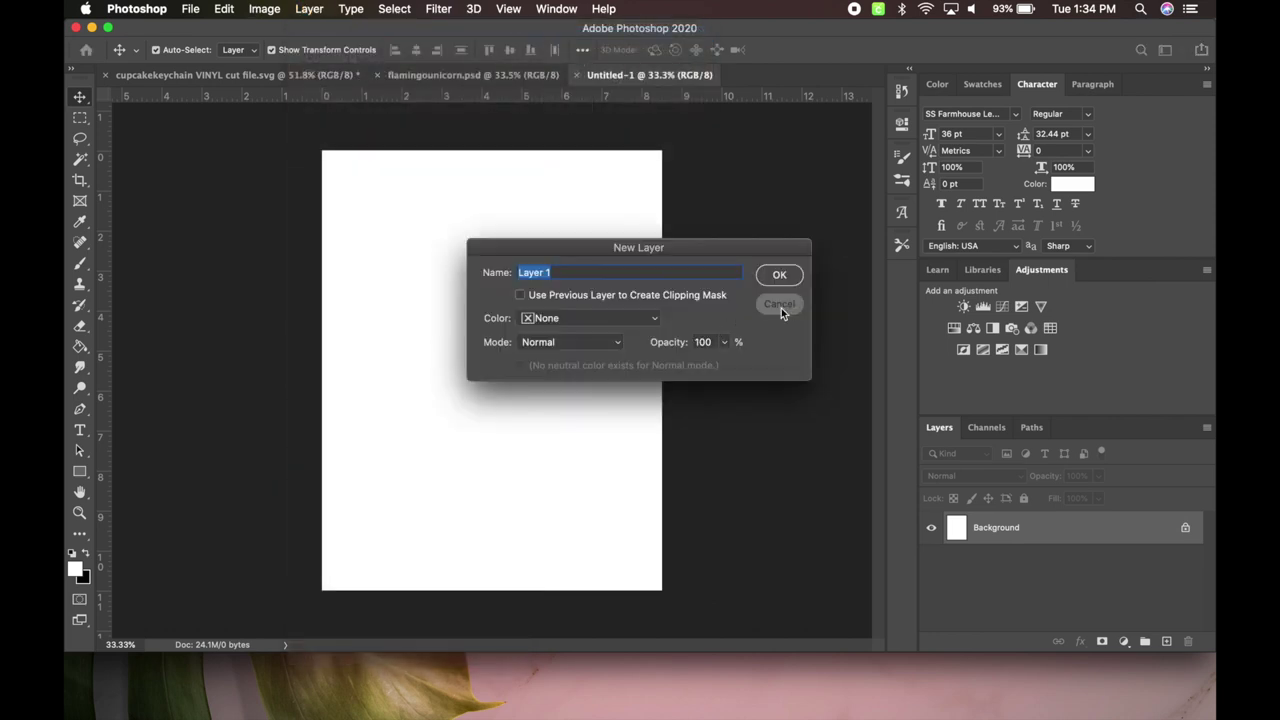
pyautogui.click(780, 306)
pyautogui.click(310, 10)
pyautogui.moveTo(320, 28)
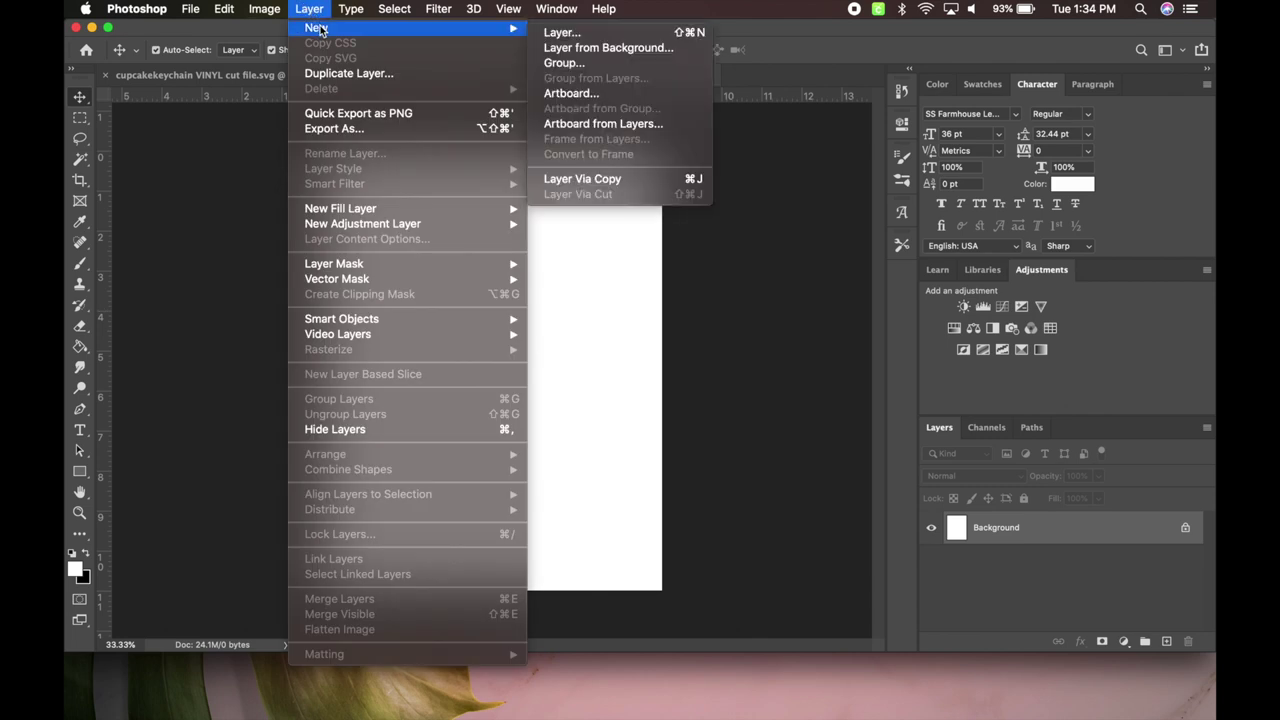
pyautogui.click(560, 33)
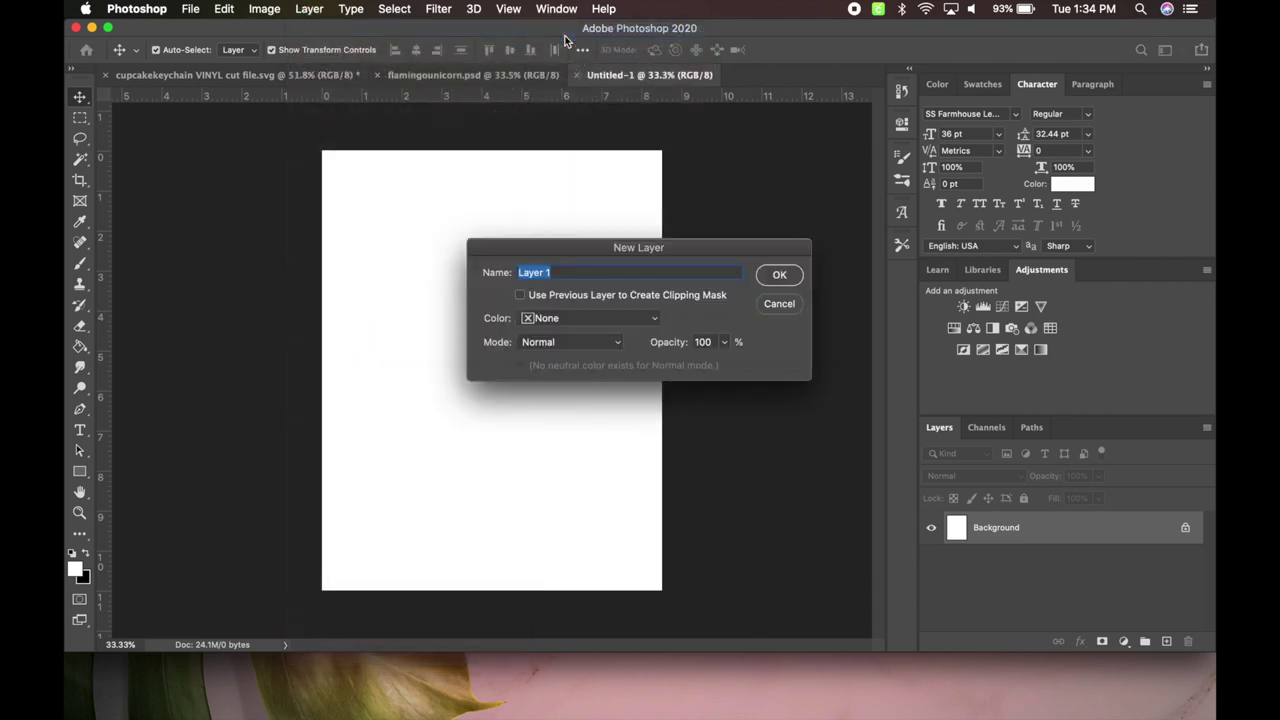
pyautogui.press('Return')
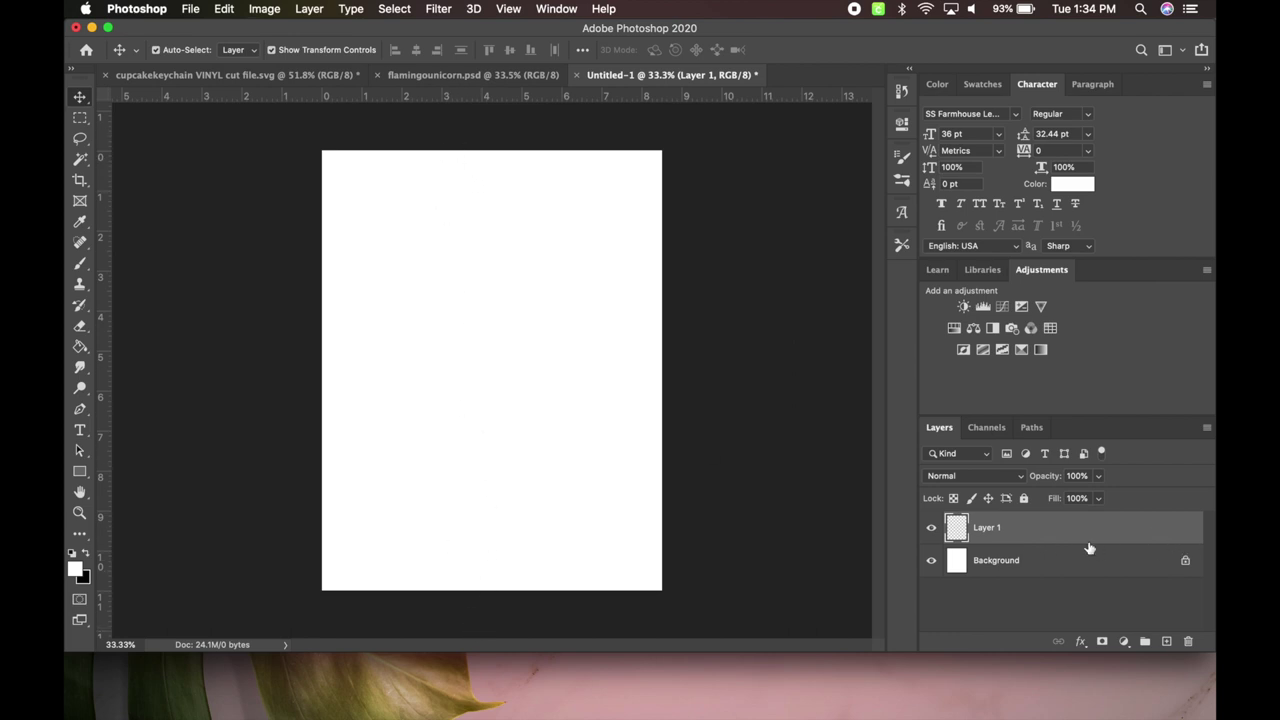
# Add a second new layer, Layer 2
pyautogui.click(312, 10)
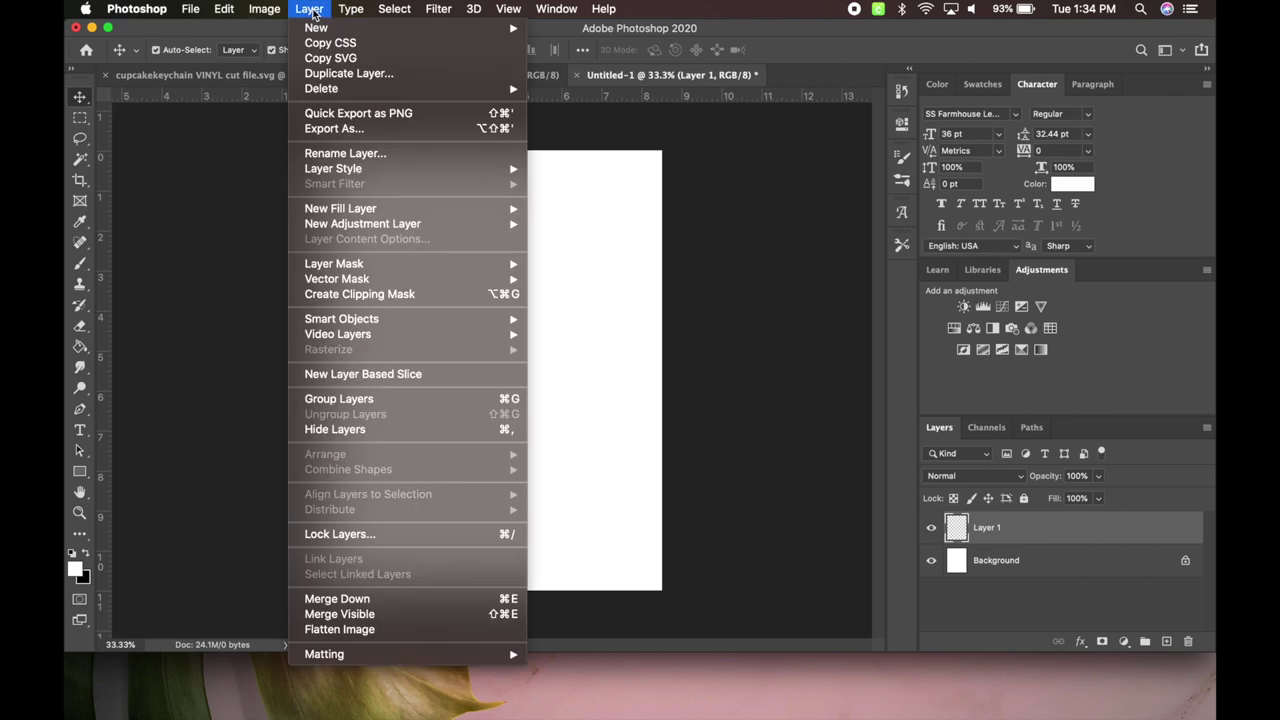
pyautogui.moveTo(318, 28)
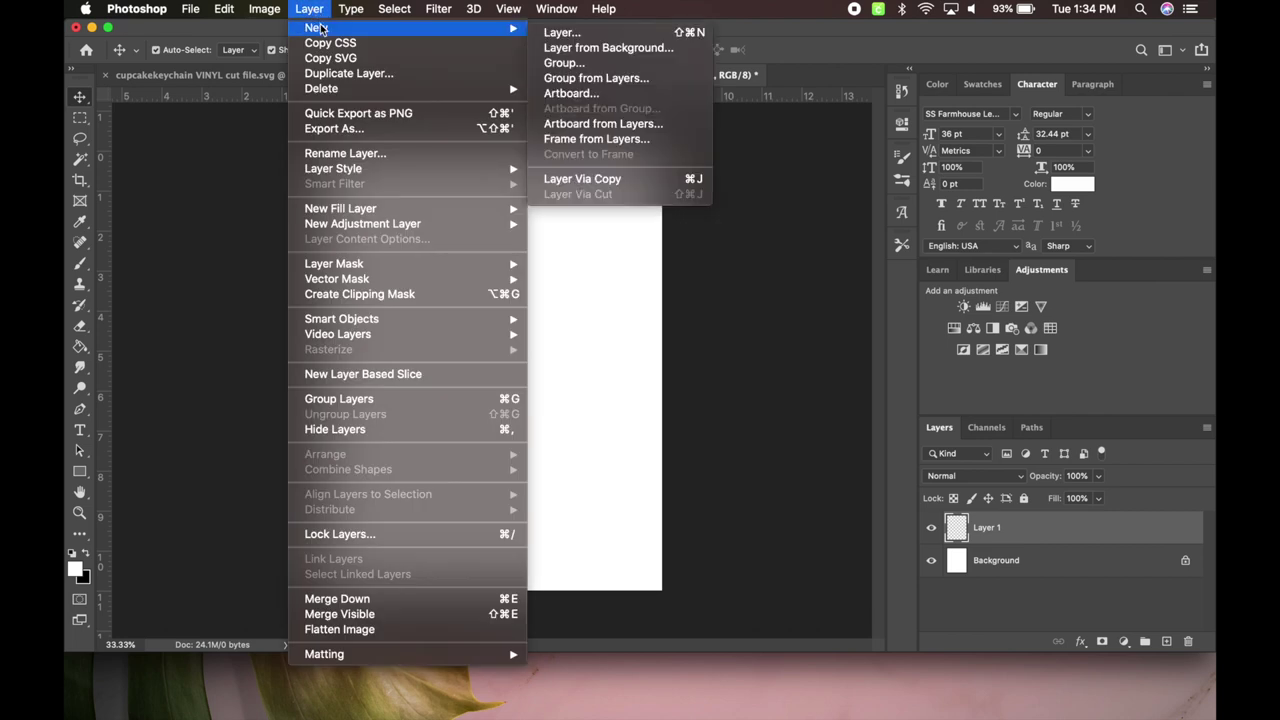
pyautogui.click(549, 34)
pyautogui.press('Return')
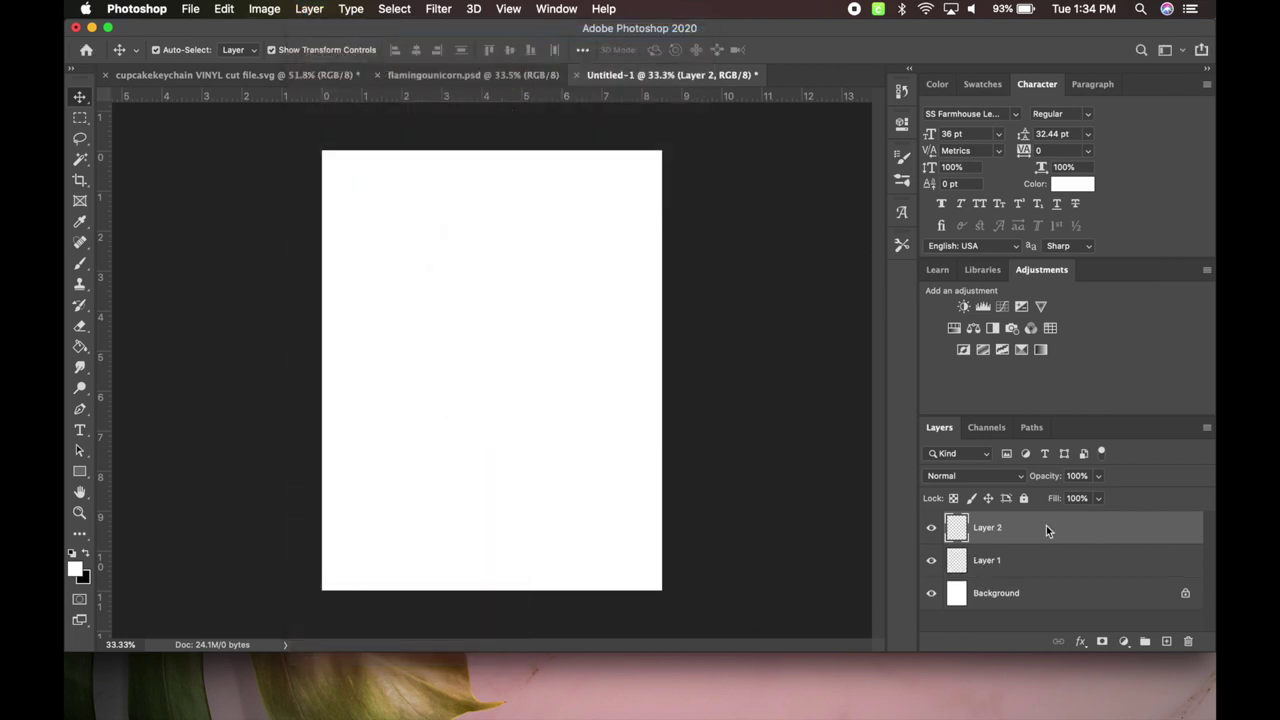
# Fill Layer 2 and Layer 1 with white using the Paint Bucket
pyautogui.click(80, 346)
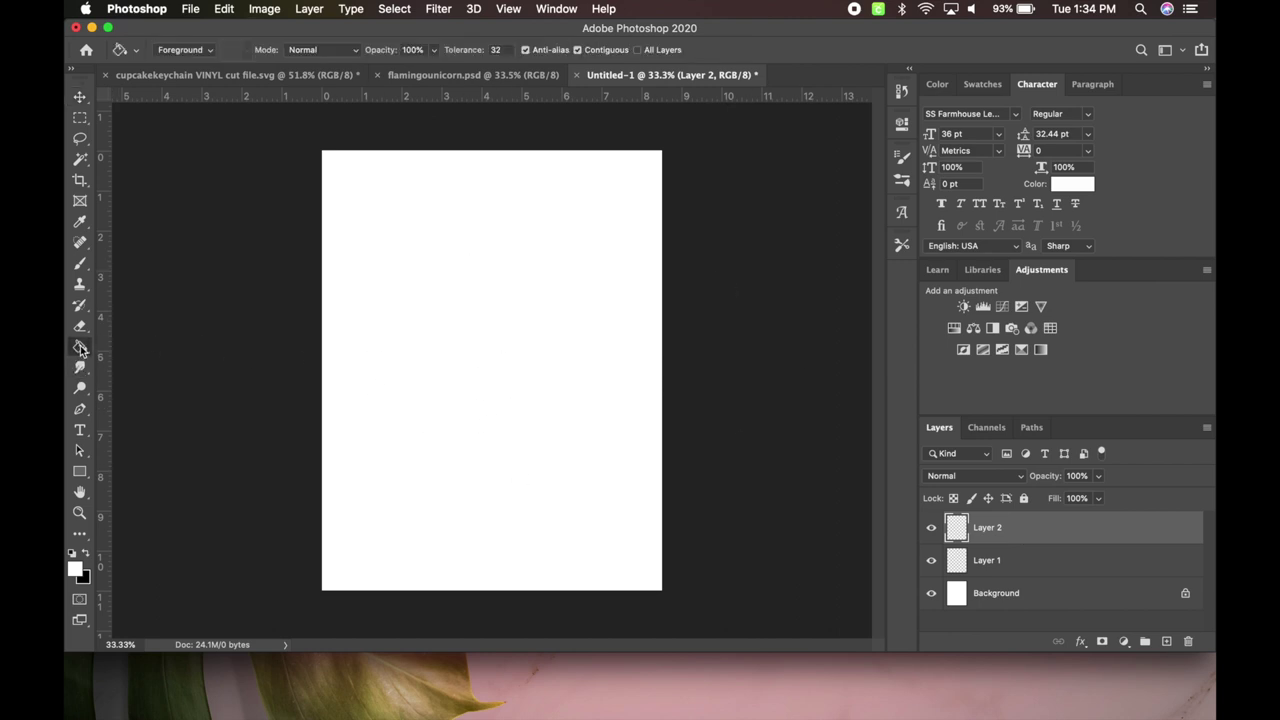
pyautogui.click(488, 270)
pyautogui.click(1000, 562)
pyautogui.click(579, 448)
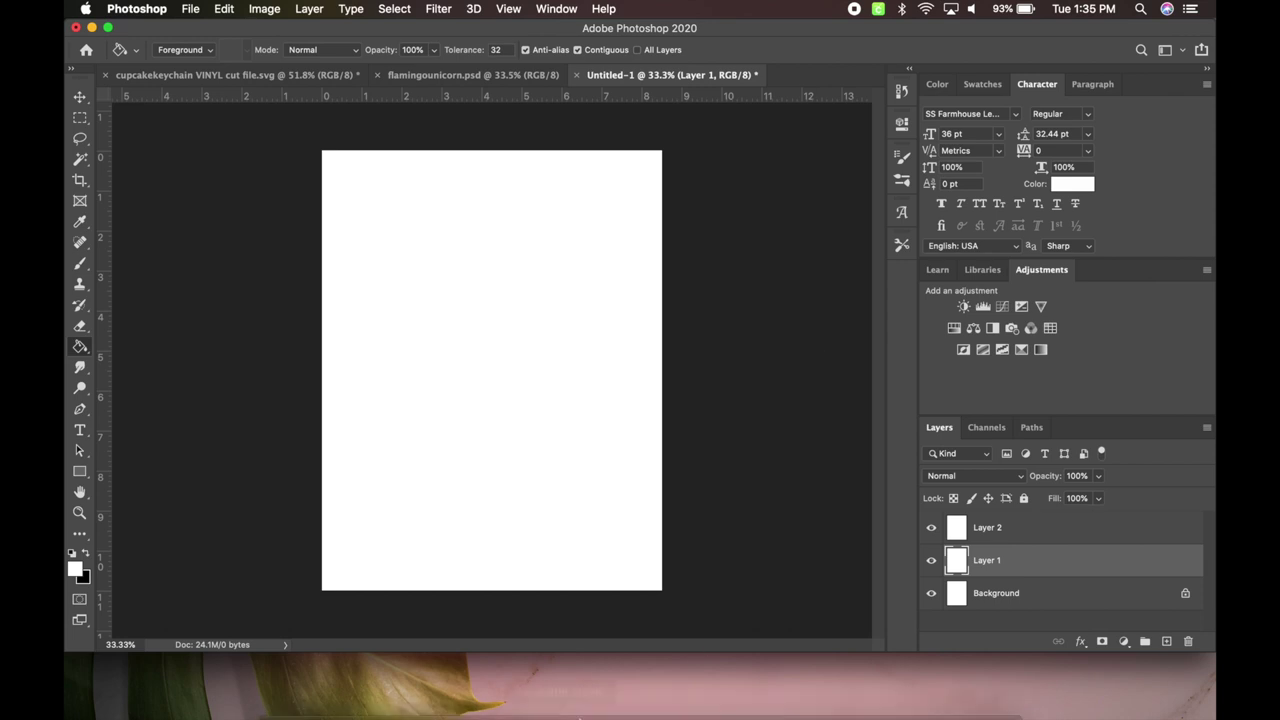
# Open Finder, scroll through the patterns folder, and select the giraffe pattern file
pyautogui.moveTo(851, 718)
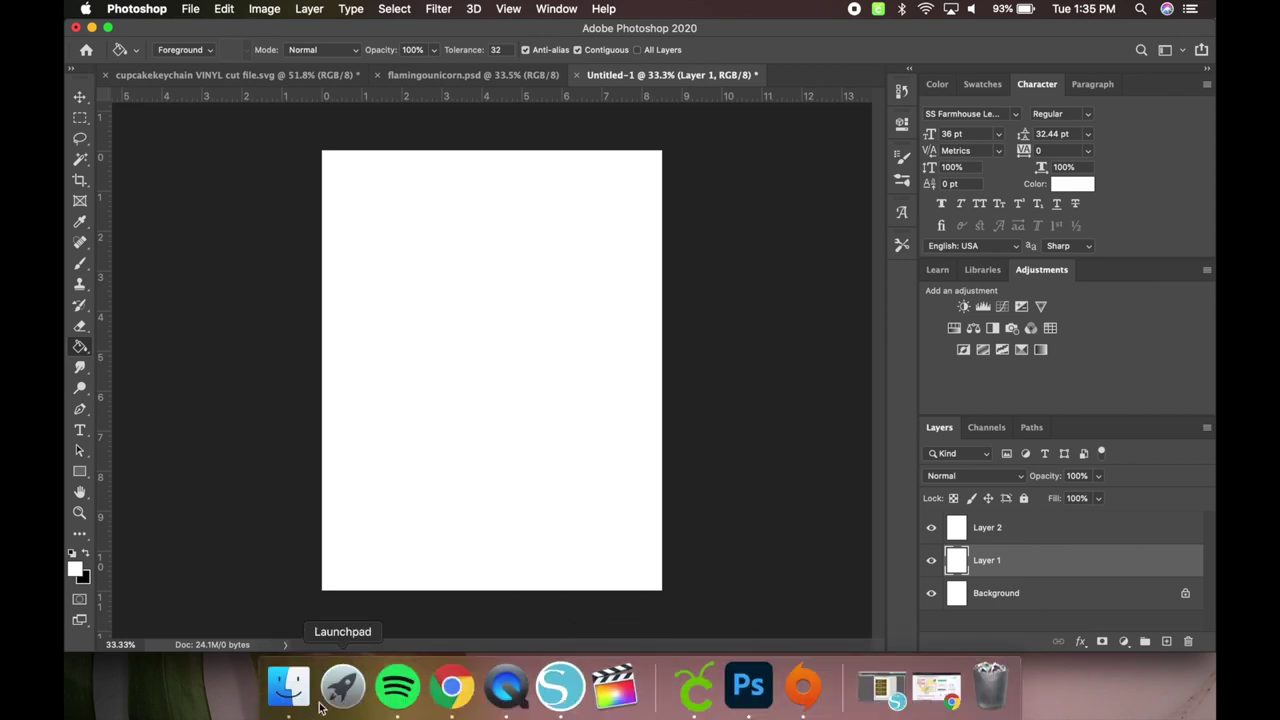
pyautogui.click(340, 692)
pyautogui.click(289, 685)
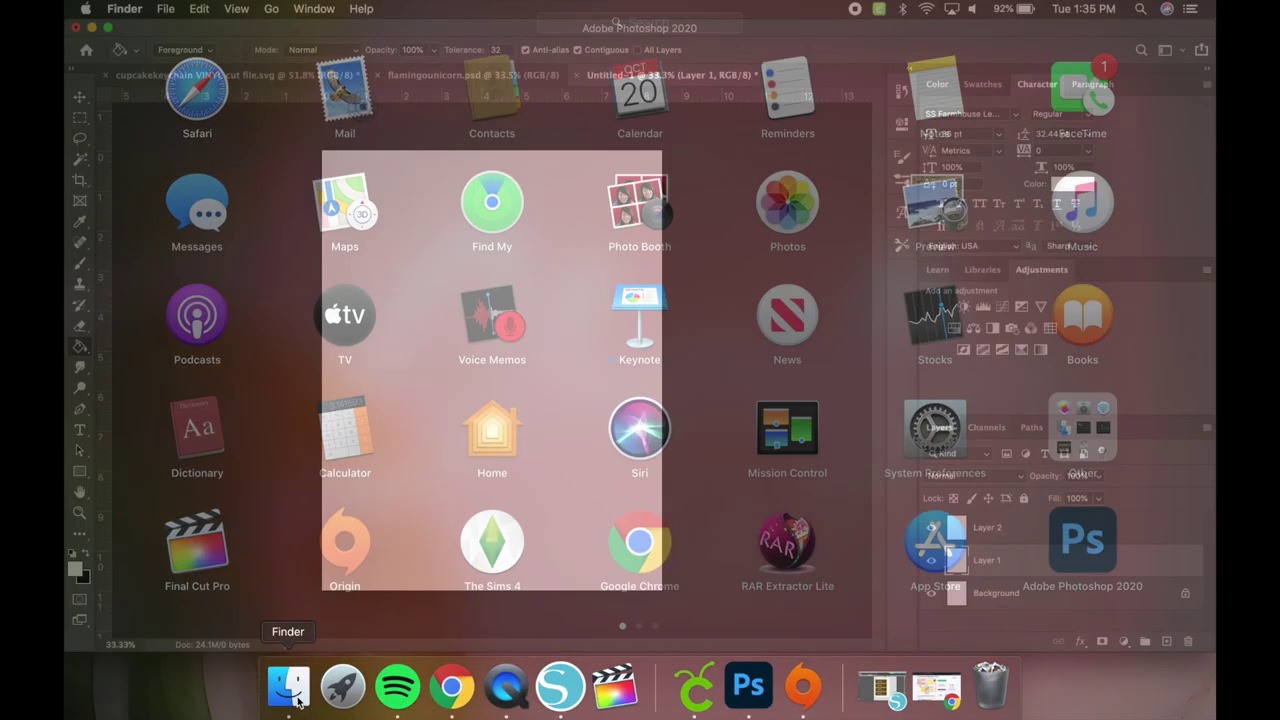
pyautogui.scroll(10, 757, 267)
pyautogui.scroll(15, 757, 272)
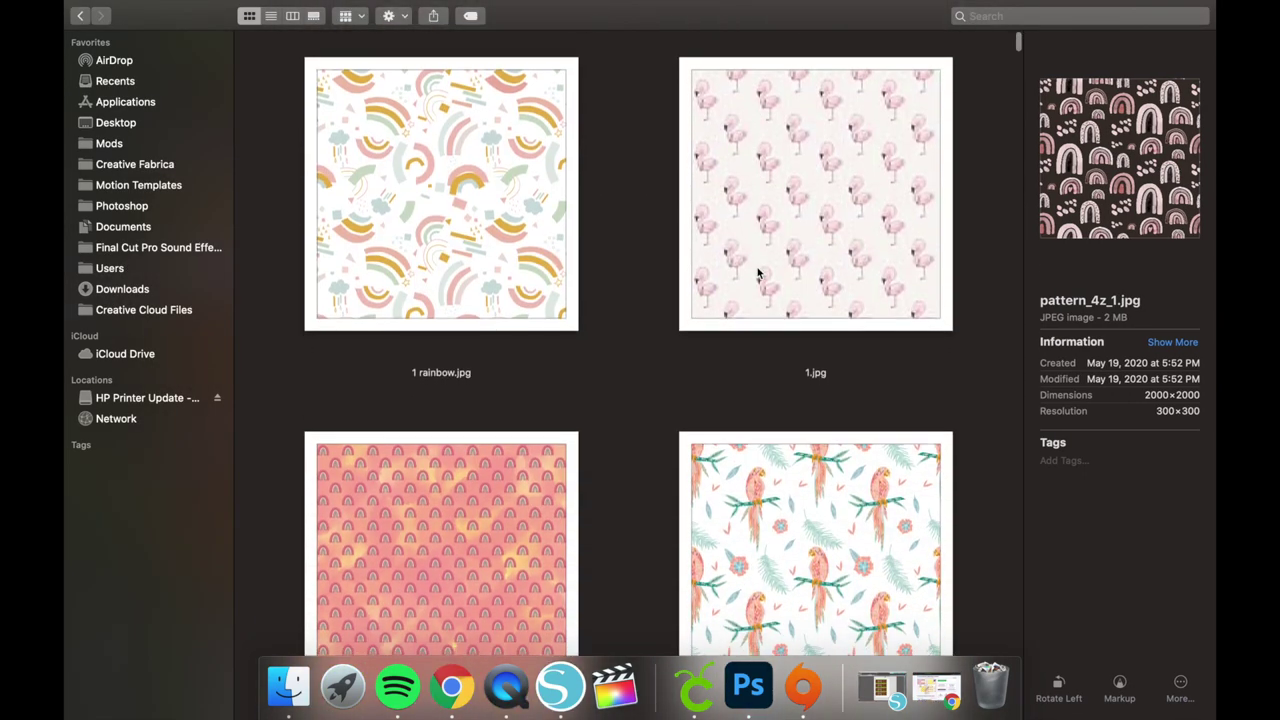
pyautogui.scroll(-10, 673, 319)
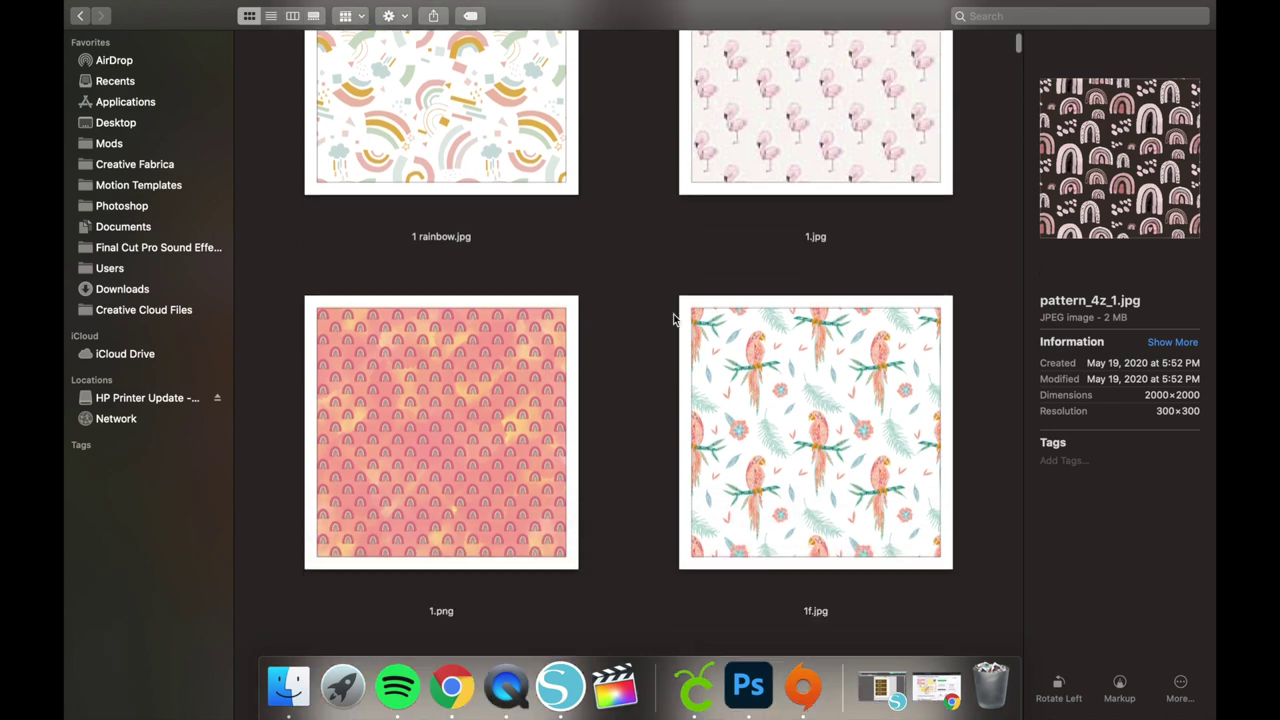
pyautogui.scroll(-8, 673, 319)
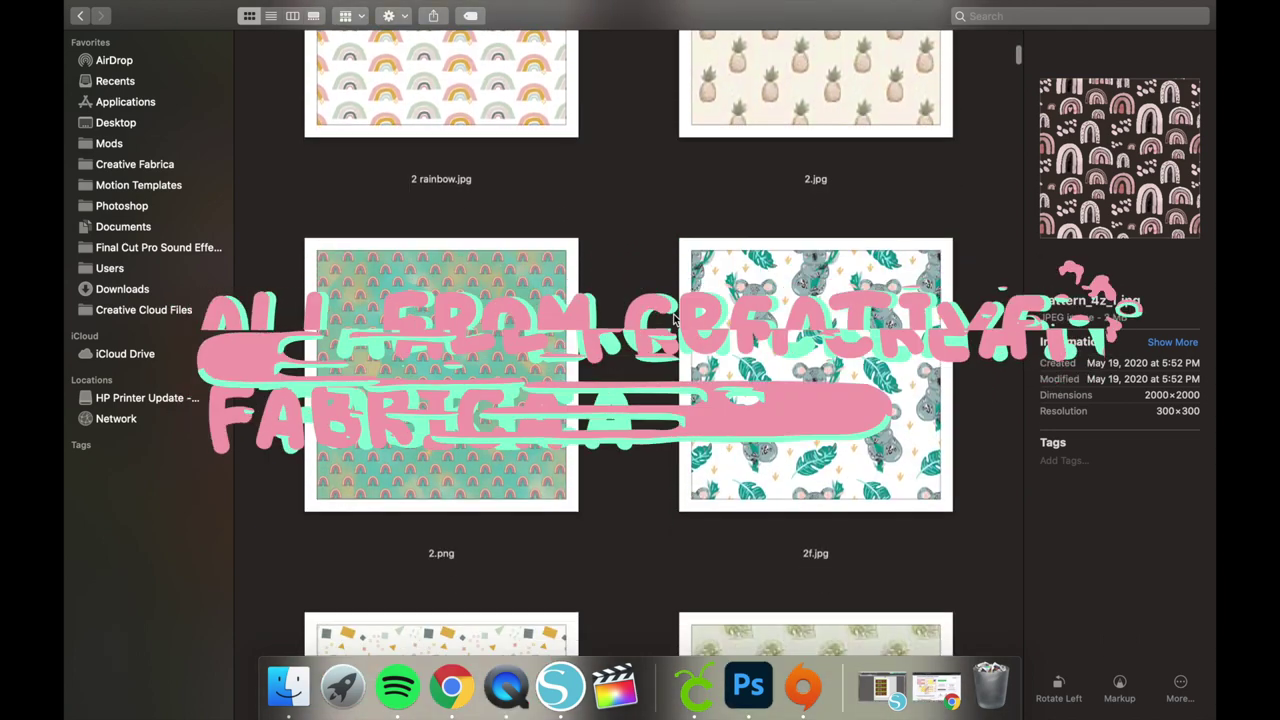
pyautogui.scroll(-8, 673, 319)
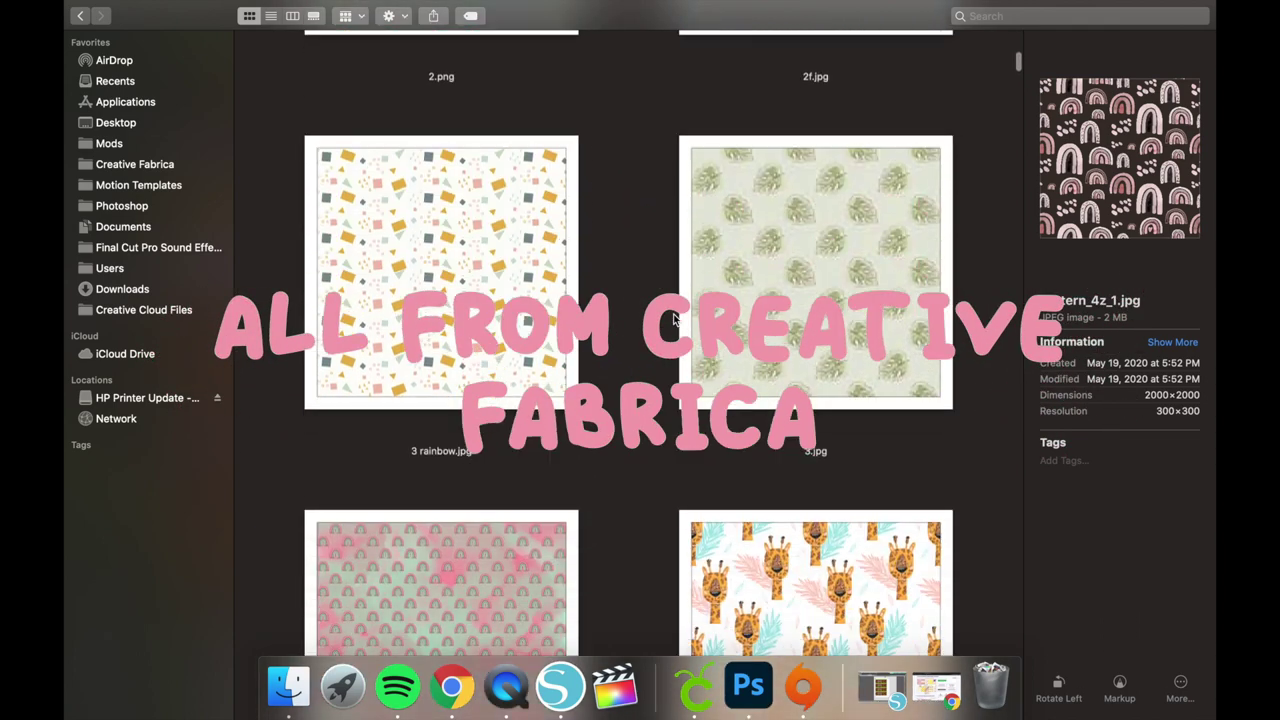
pyautogui.scroll(-1, 673, 319)
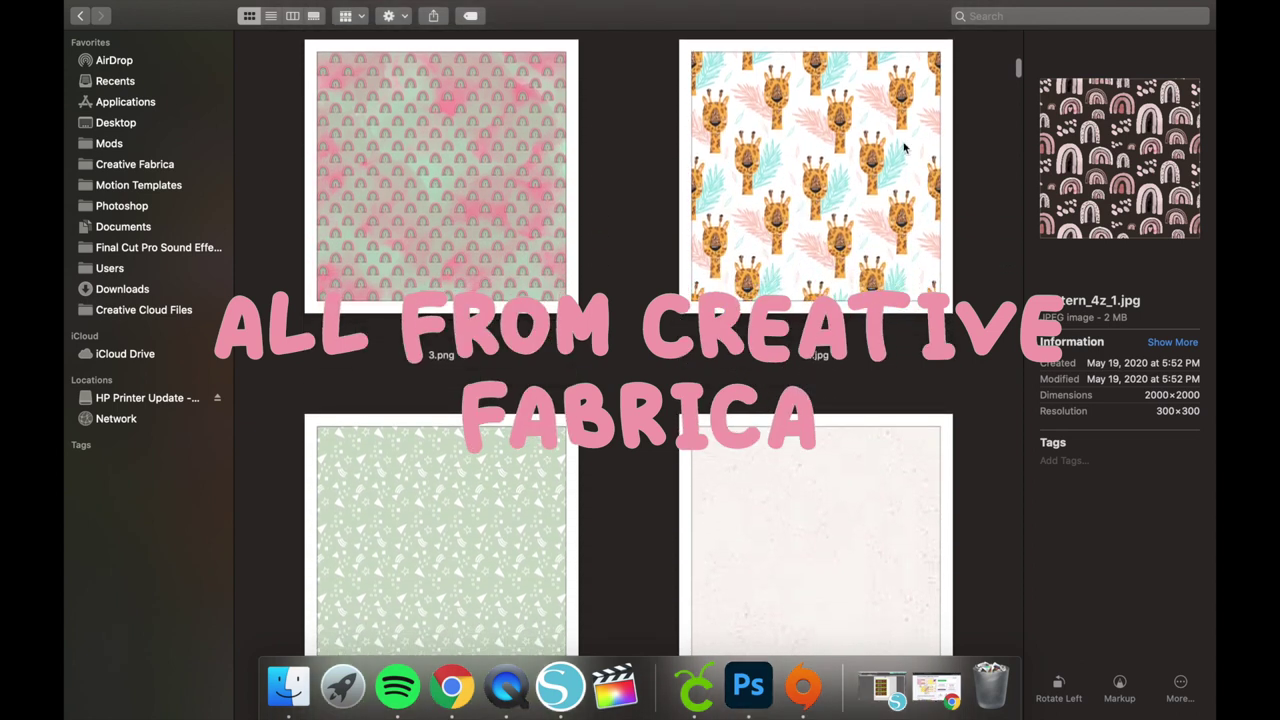
pyautogui.click(884, 192)
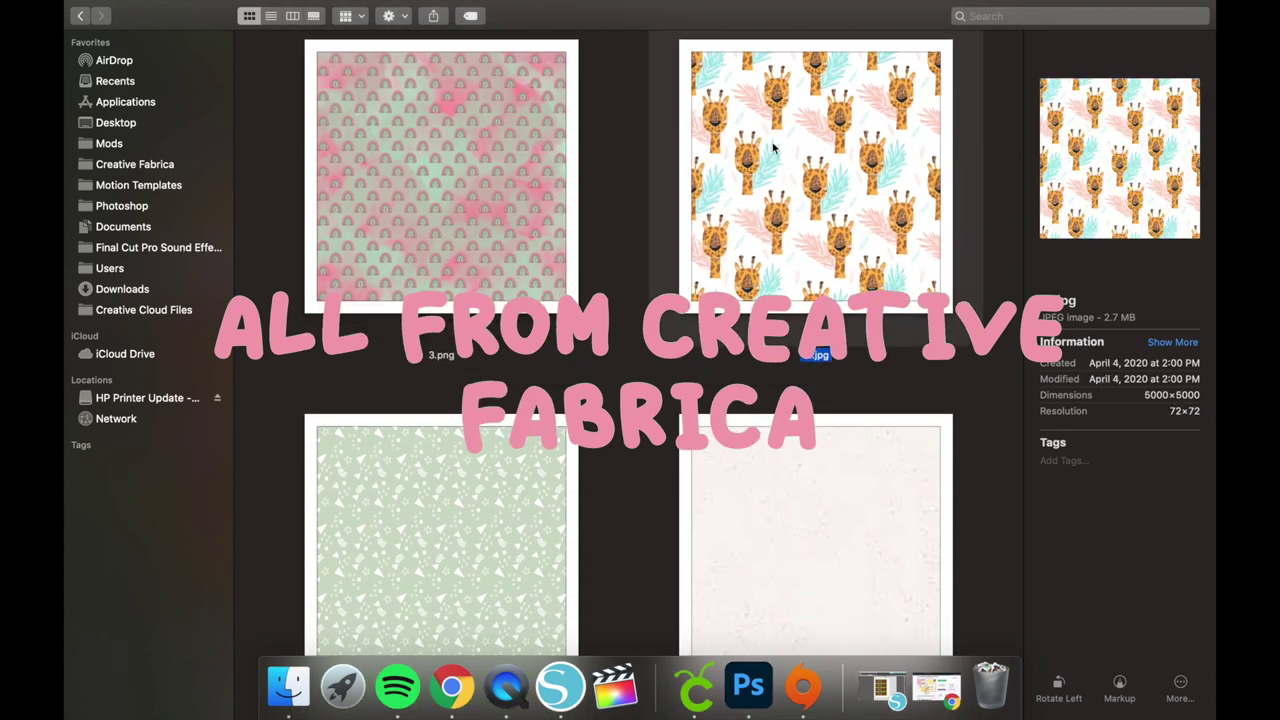
# Open the giraffe image 3f.jpg in Photoshop by dropping it on the Dock icon
pyautogui.moveTo(745, 275); pyautogui.dragTo(737, 688)
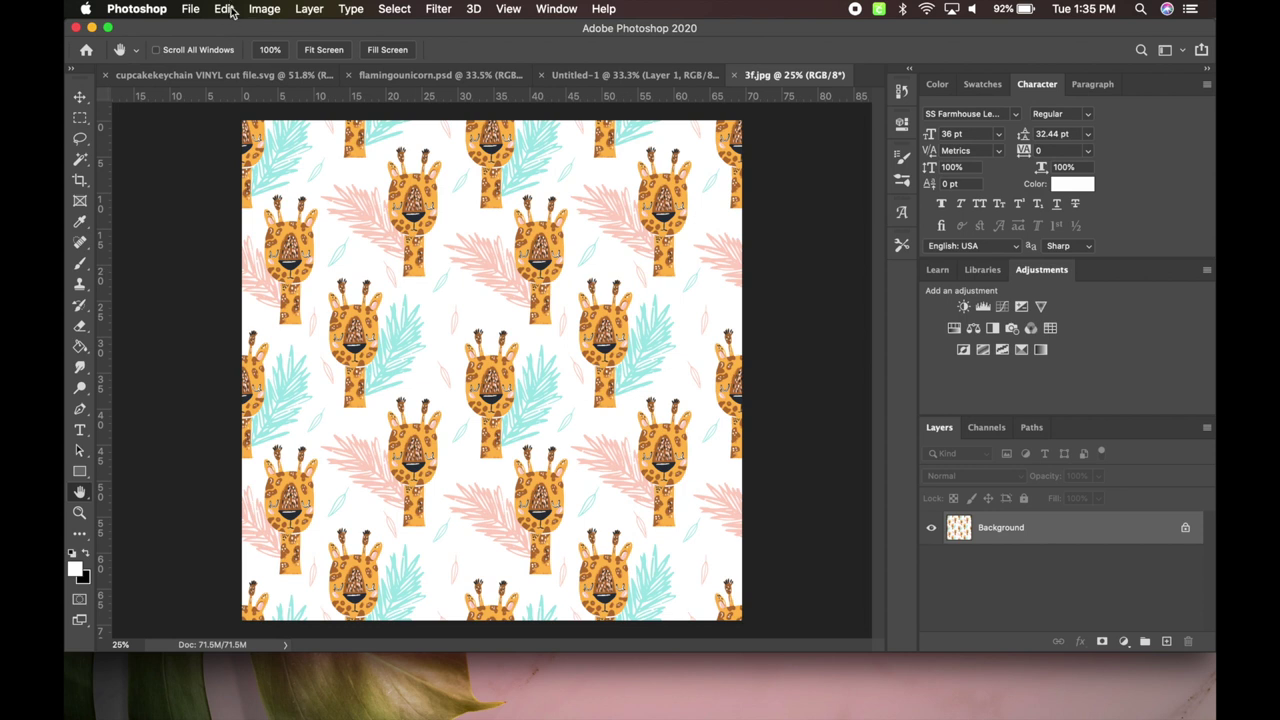
pyautogui.click(227, 9)
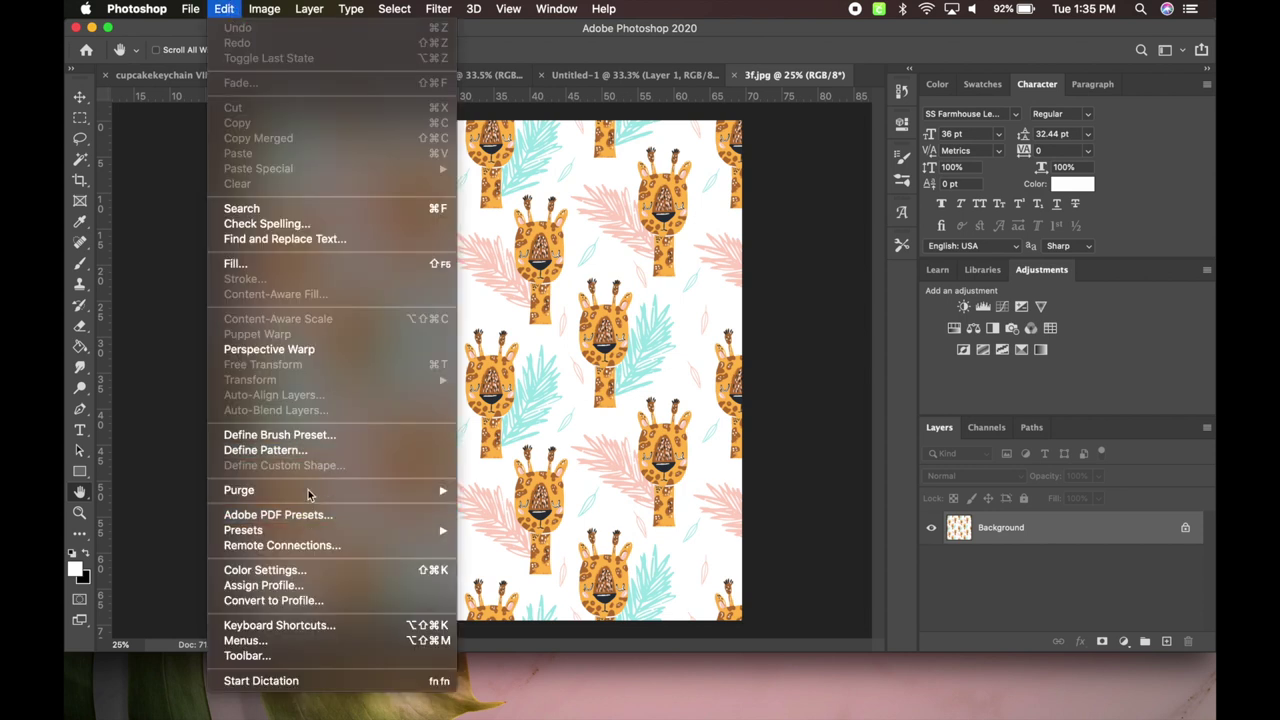
# Define the giraffe image as a pattern named 3f.jpg and return to Untitled-1
pyautogui.click(252, 455)
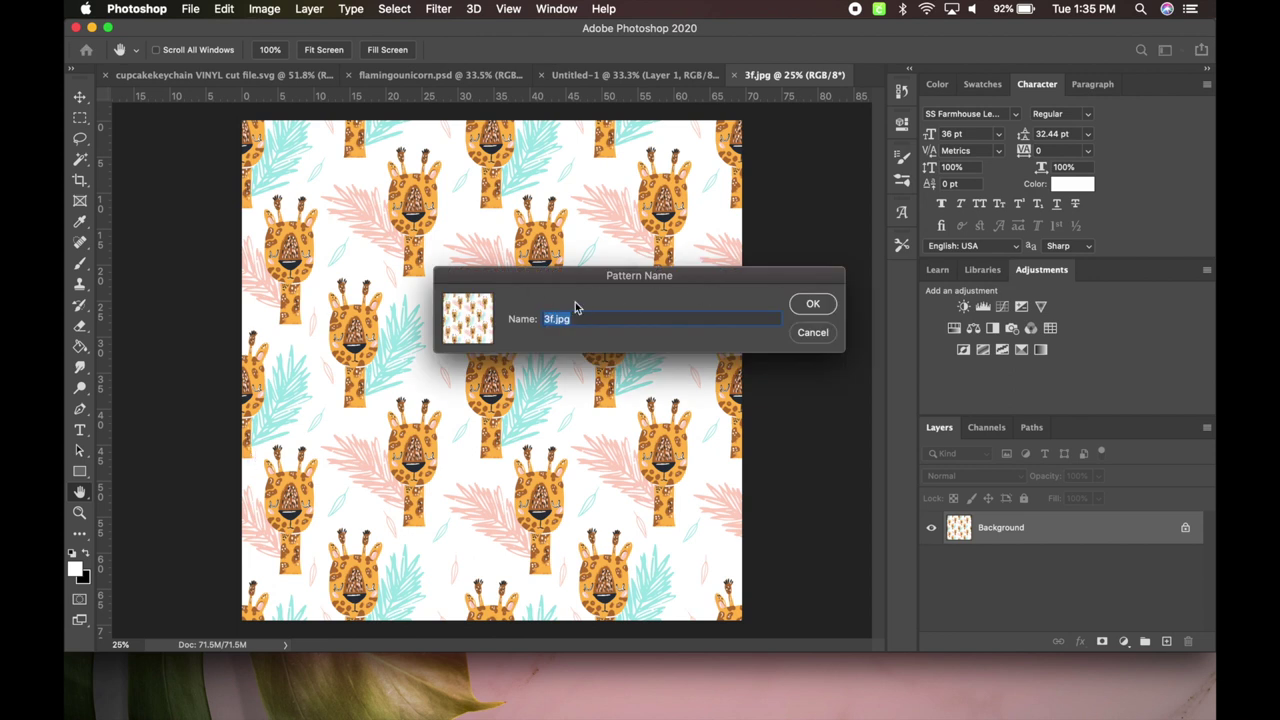
pyautogui.press('Return')
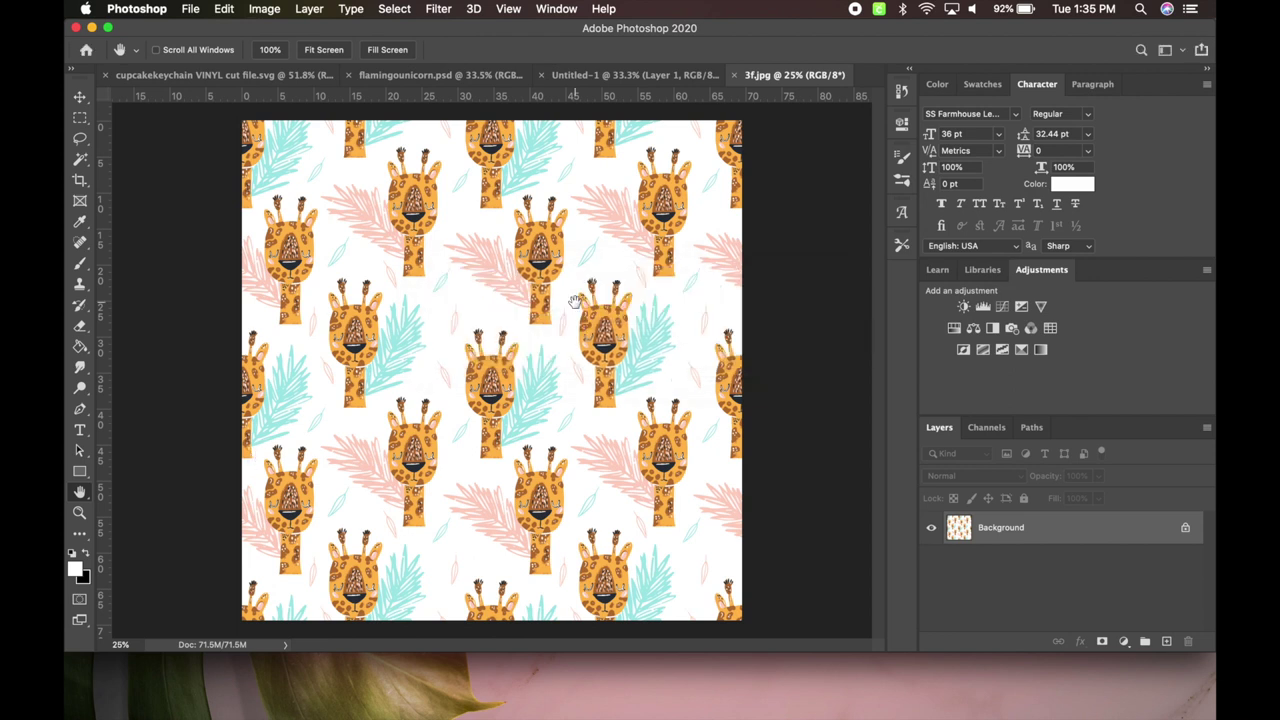
pyautogui.click(620, 78)
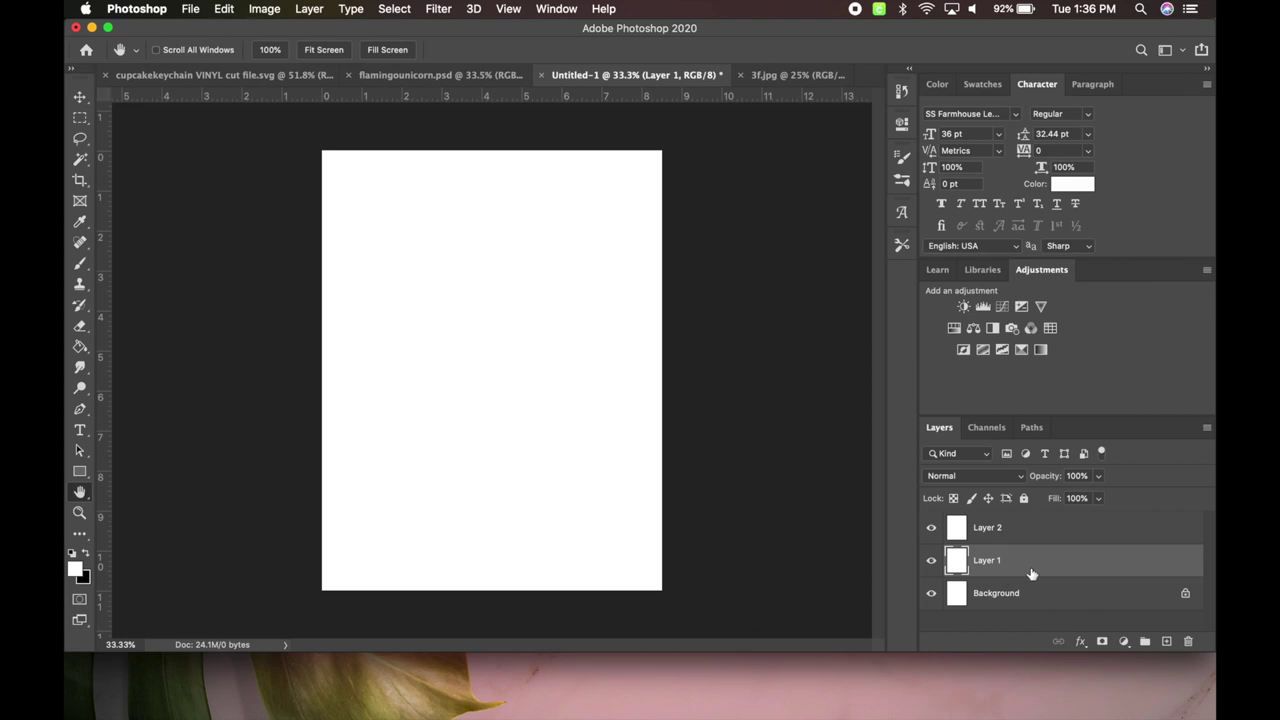
# Apply a Pattern Overlay with the giraffe pattern to Layer 1
pyautogui.doubleClick(1031, 573)
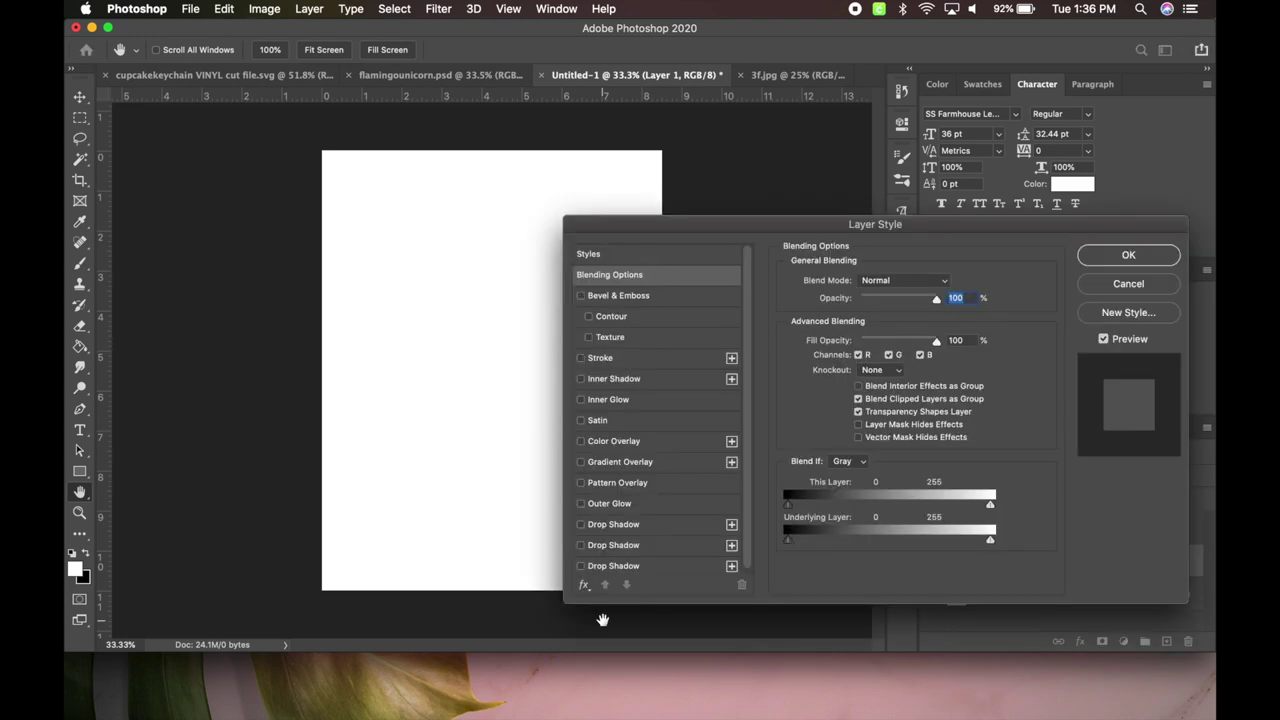
pyautogui.click(582, 484)
pyautogui.click(617, 487)
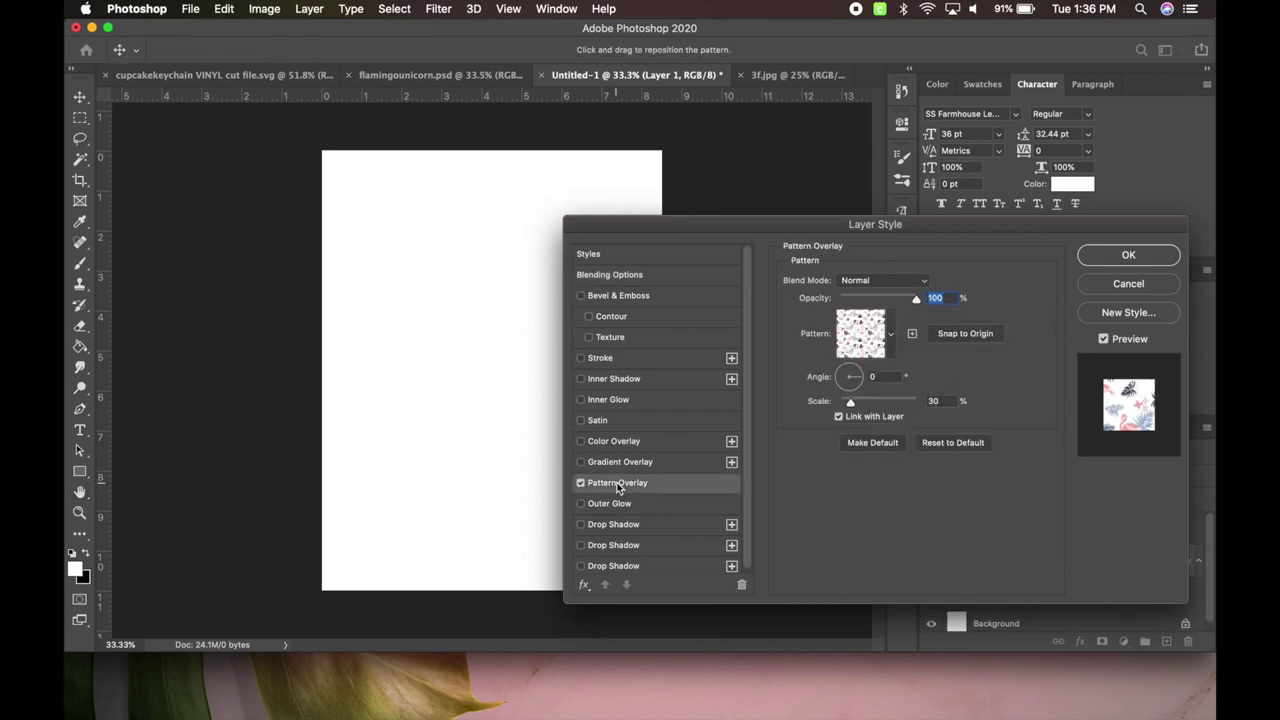
pyautogui.click(893, 340)
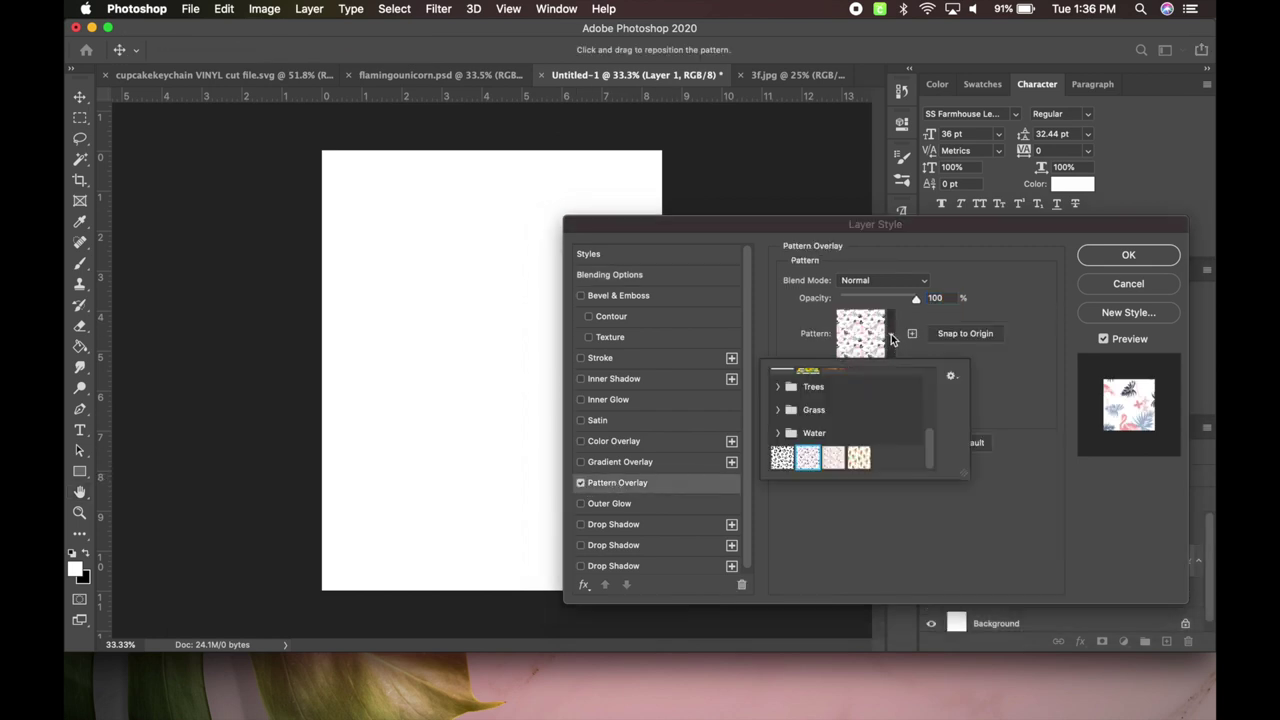
pyautogui.click(859, 460)
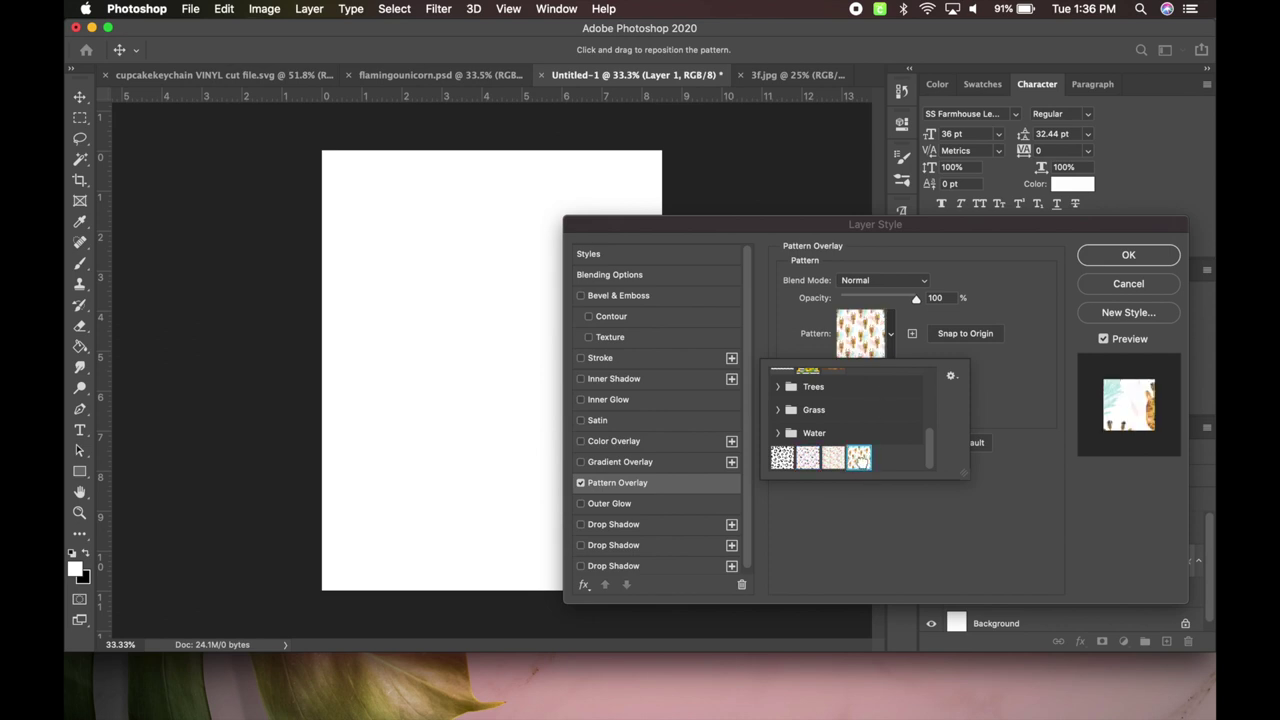
pyautogui.click(1130, 258)
pyautogui.click(1128, 256)
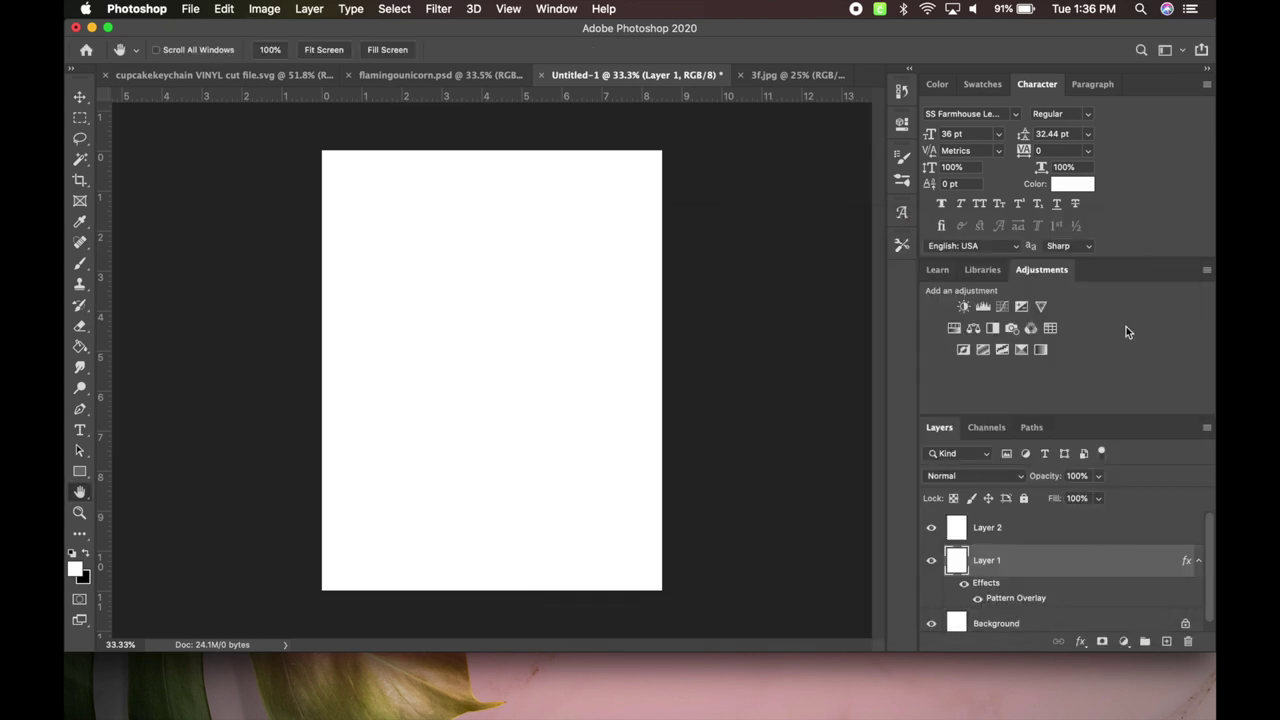
# Move Layer 1 above Layer 2, scale its giraffe overlay to 21%, then hide it
pyautogui.moveTo(1017, 562); pyautogui.dragTo(1014, 527)
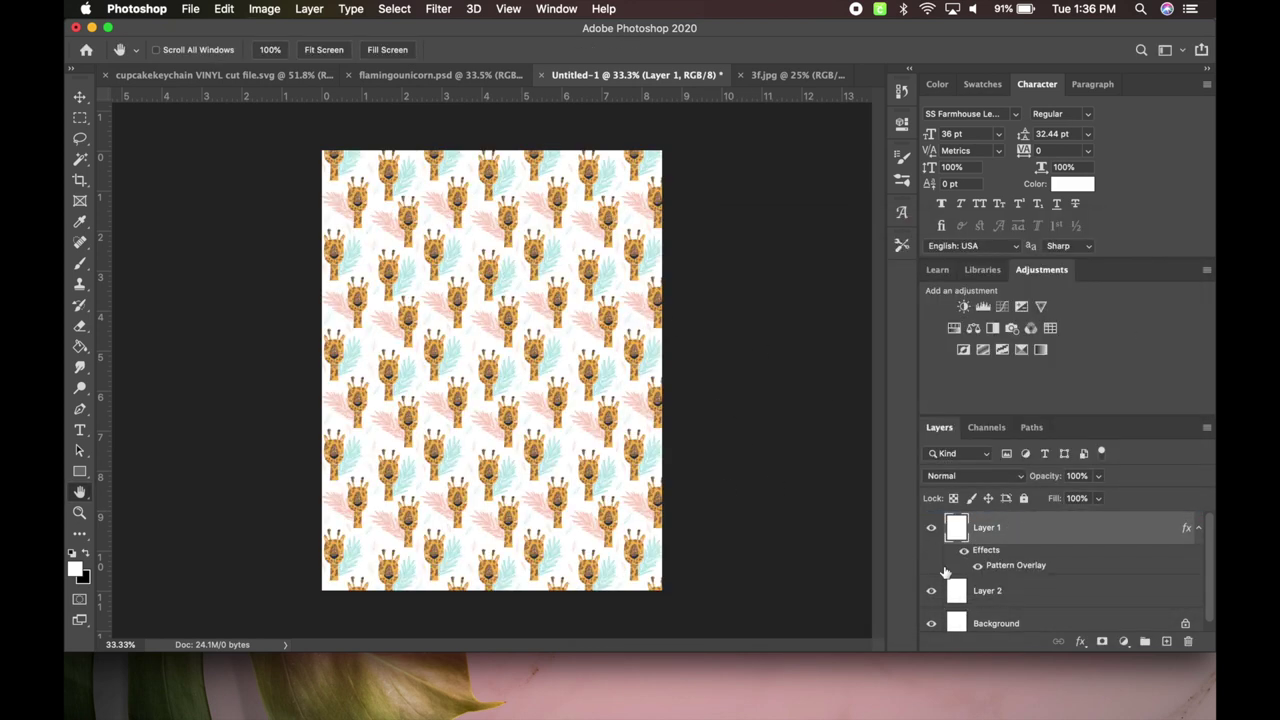
pyautogui.doubleClick(1041, 566)
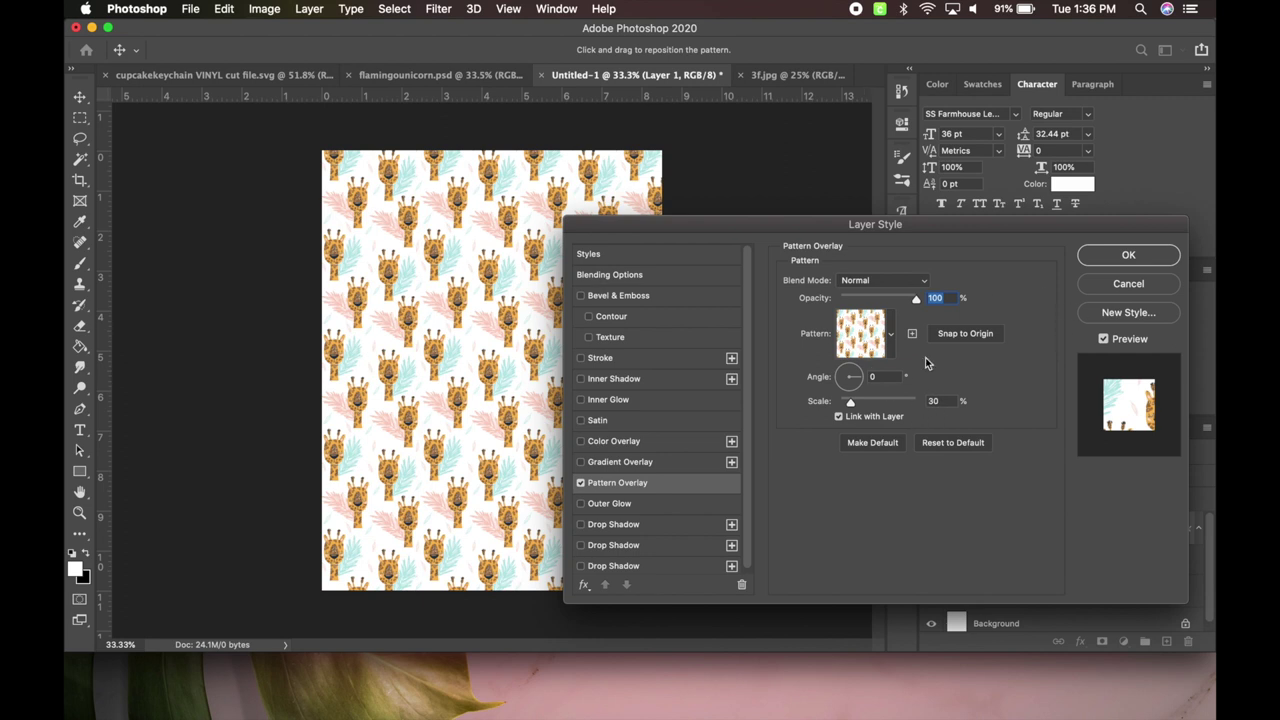
pyautogui.moveTo(850, 403); pyautogui.dragTo(847, 404)
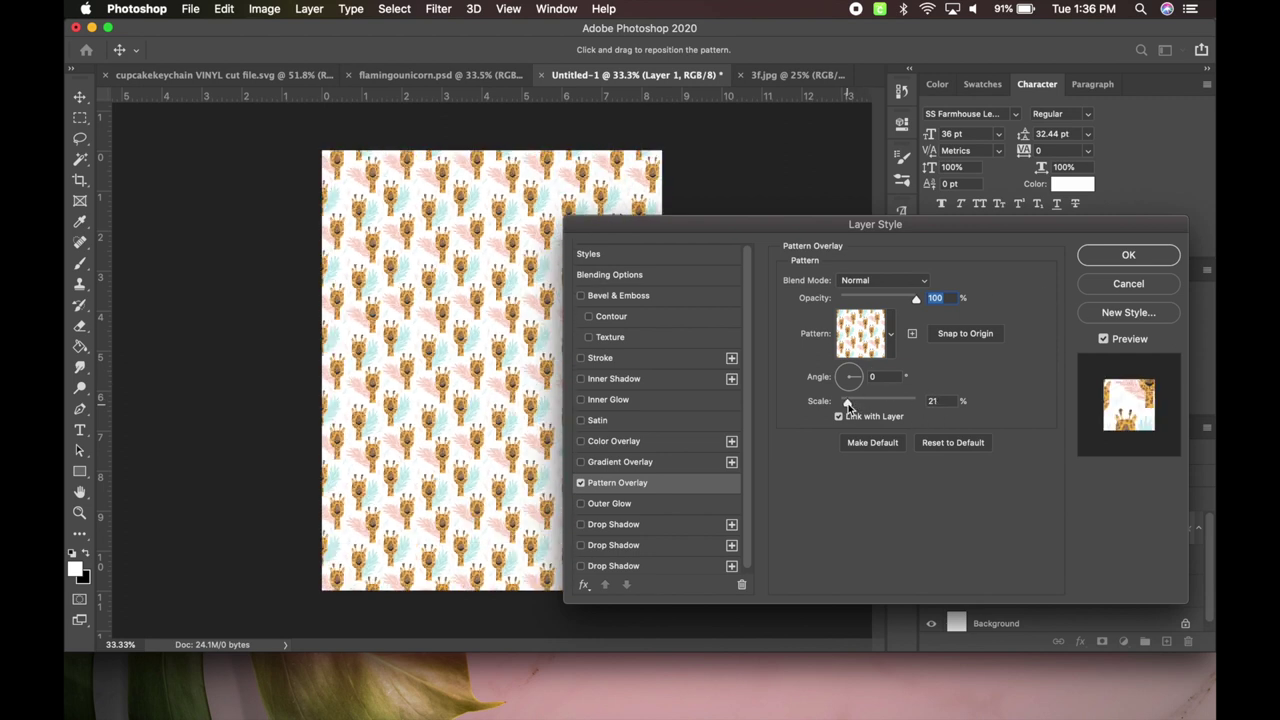
pyautogui.click(848, 403)
pyautogui.click(1153, 259)
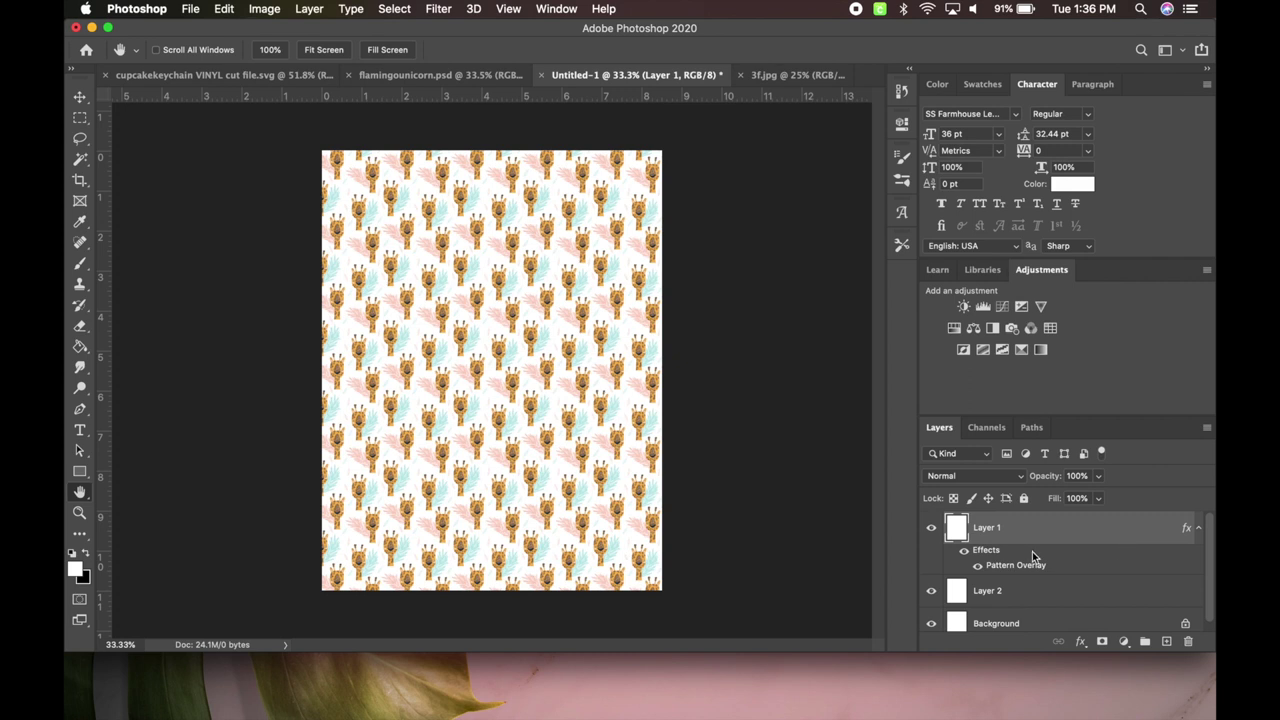
pyautogui.scroll(-1, 987, 598)
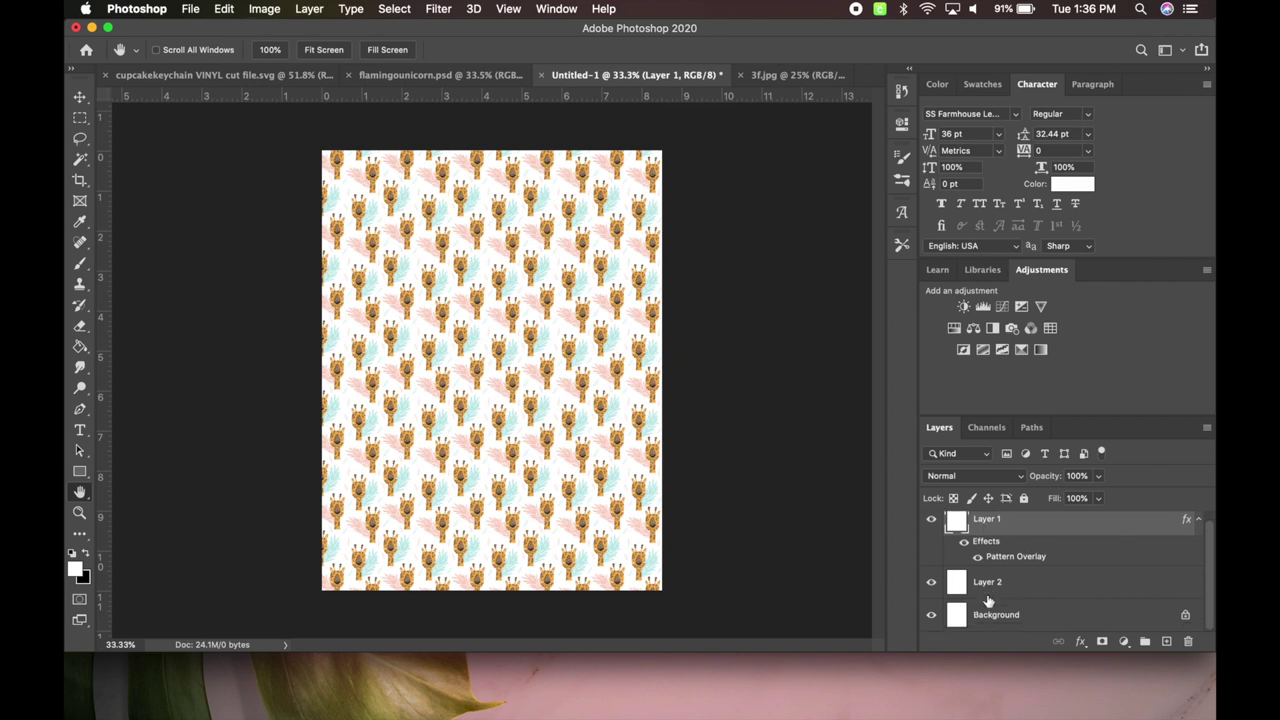
pyautogui.click(931, 521)
# Try pattern overlays, including the unicorn, on Layer 2, then cancel the Layer Style
pyautogui.click(995, 600)
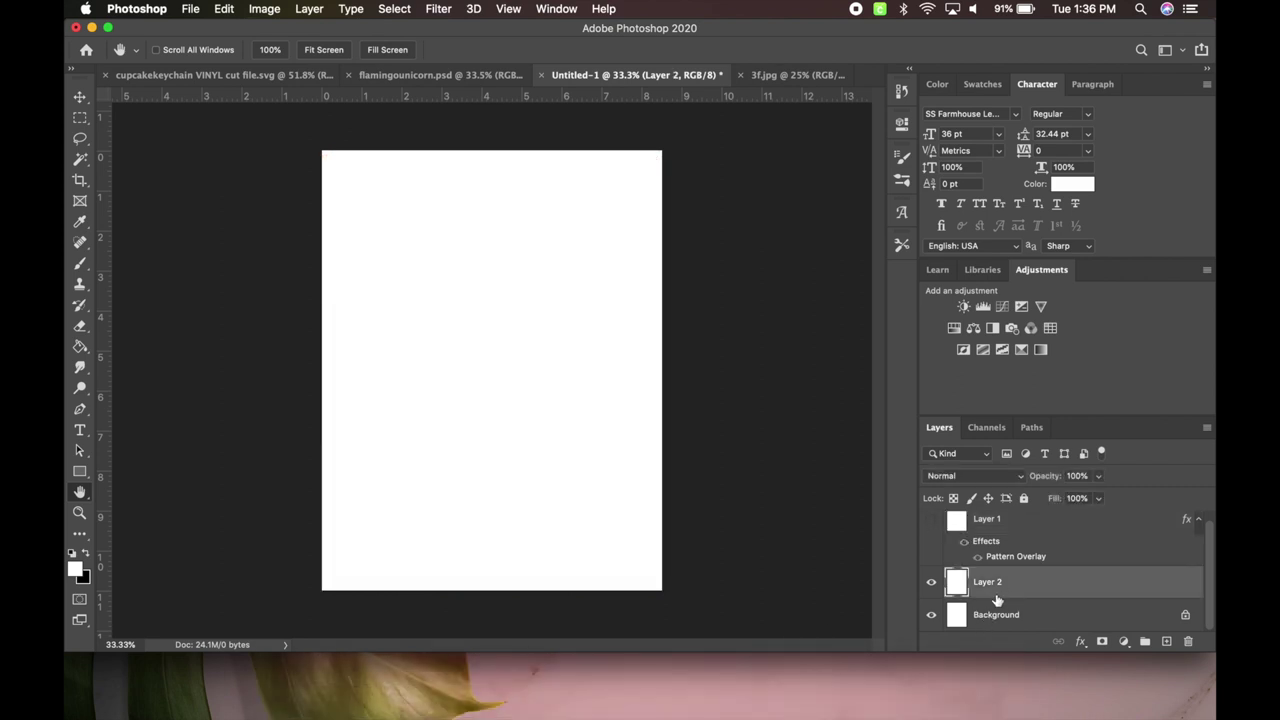
pyautogui.doubleClick(1005, 597)
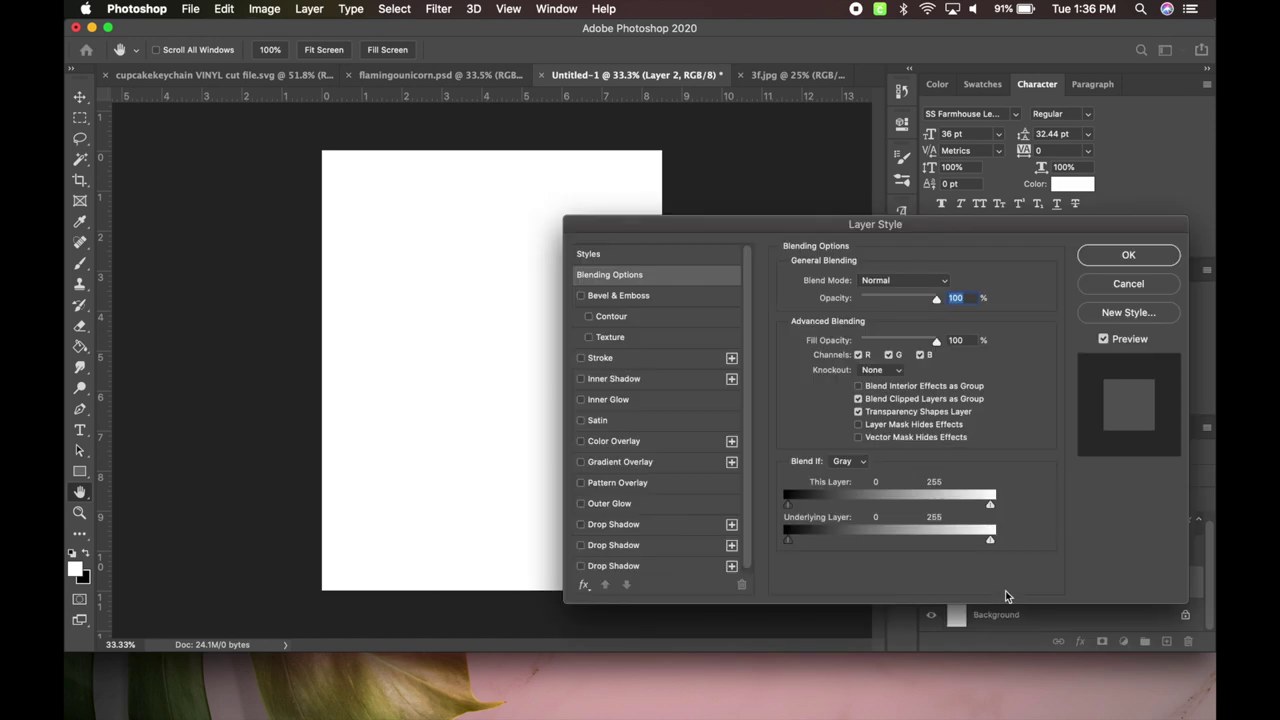
pyautogui.click(627, 482)
pyautogui.click(890, 336)
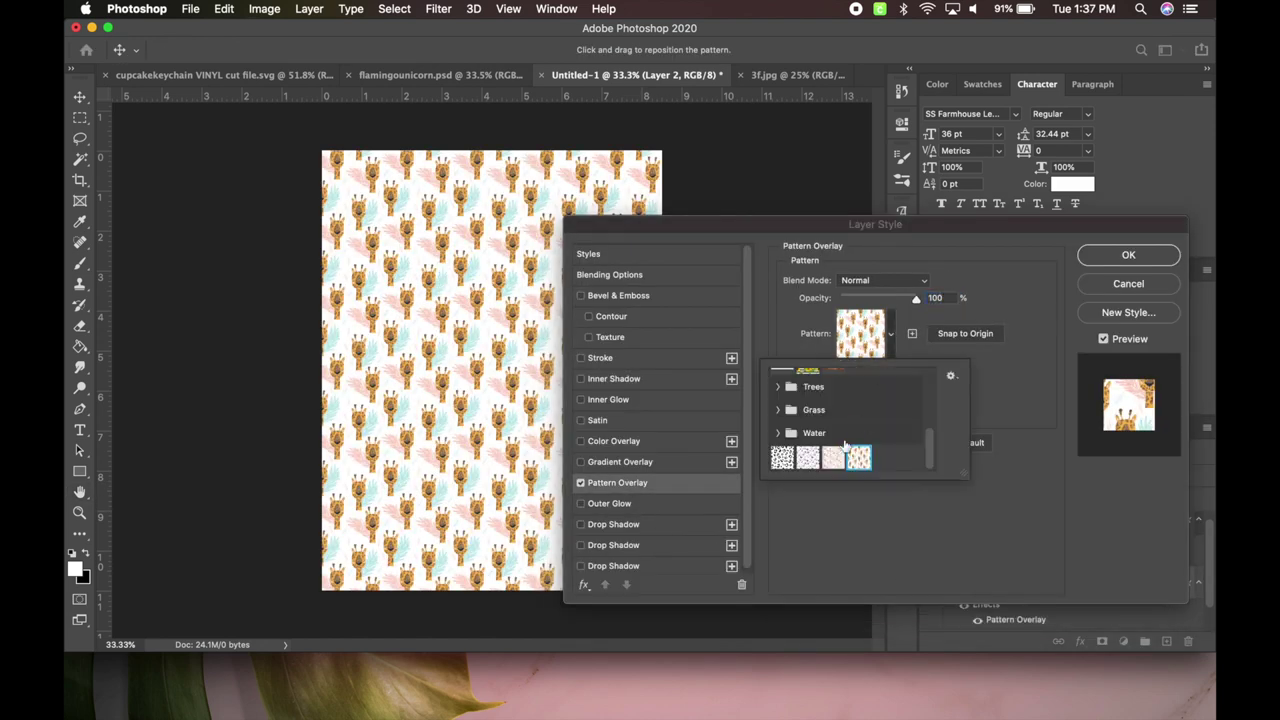
pyautogui.click(808, 458)
pyautogui.click(833, 458)
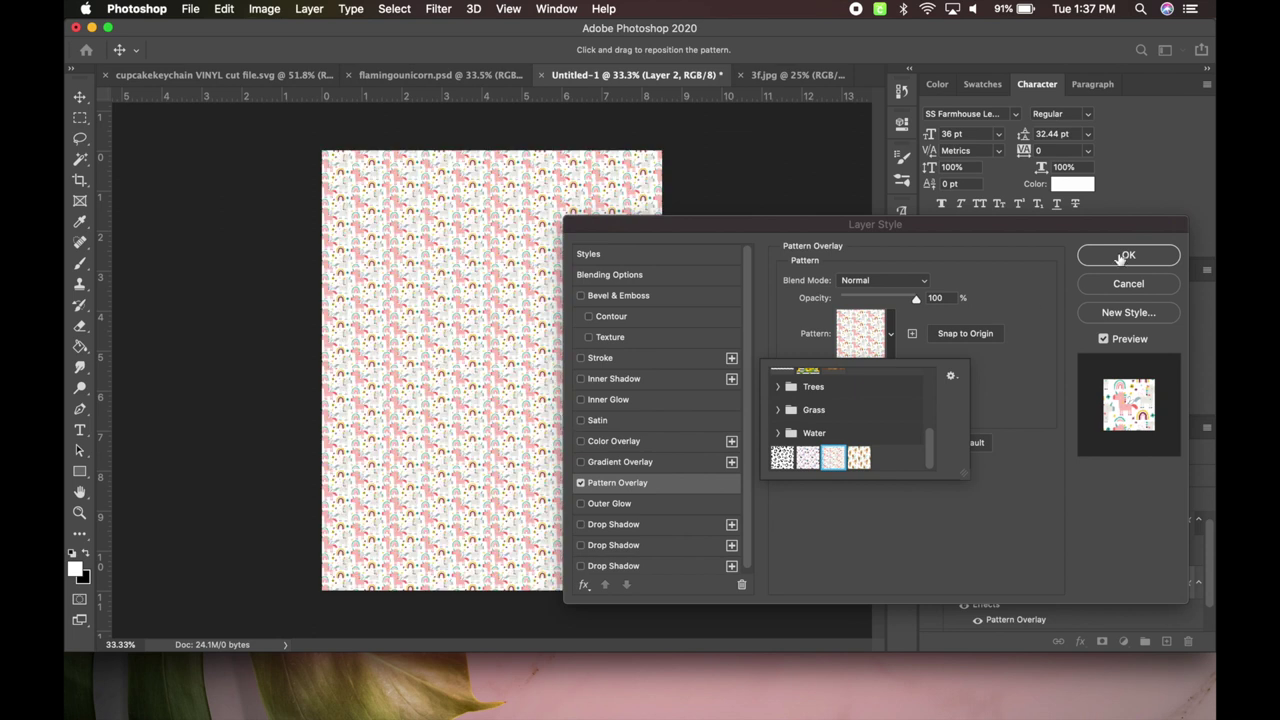
pyautogui.click(1127, 285)
# Give Layer 2 the pink rainbow pattern overlay at 53% scale and show Layer 1 again
pyautogui.moveTo(935, 705)
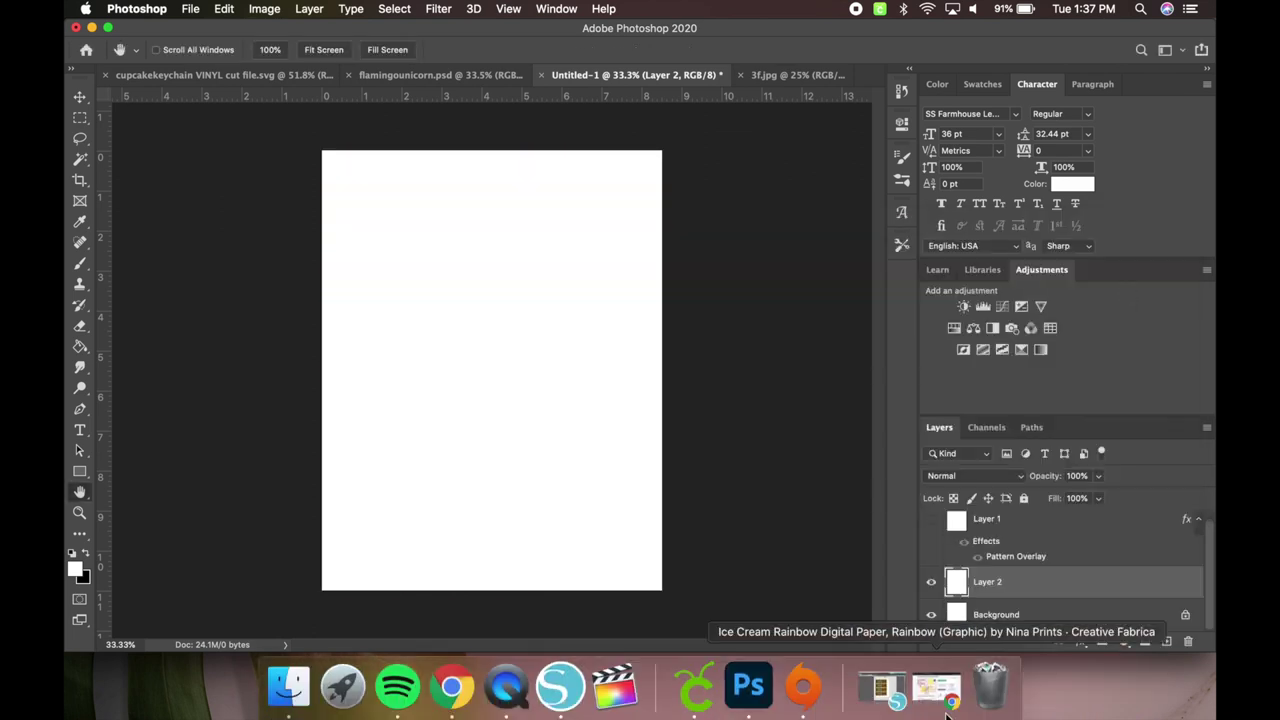
pyautogui.click(303, 704)
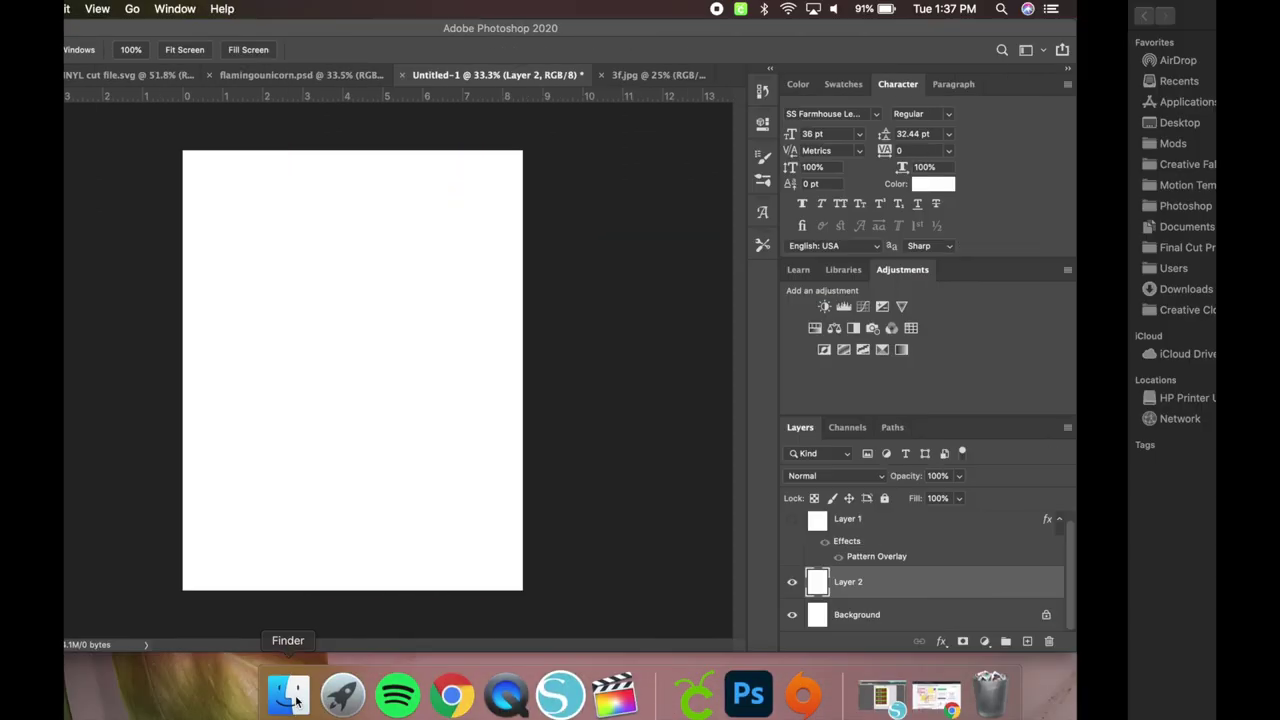
pyautogui.scroll(-10, 640, 515)
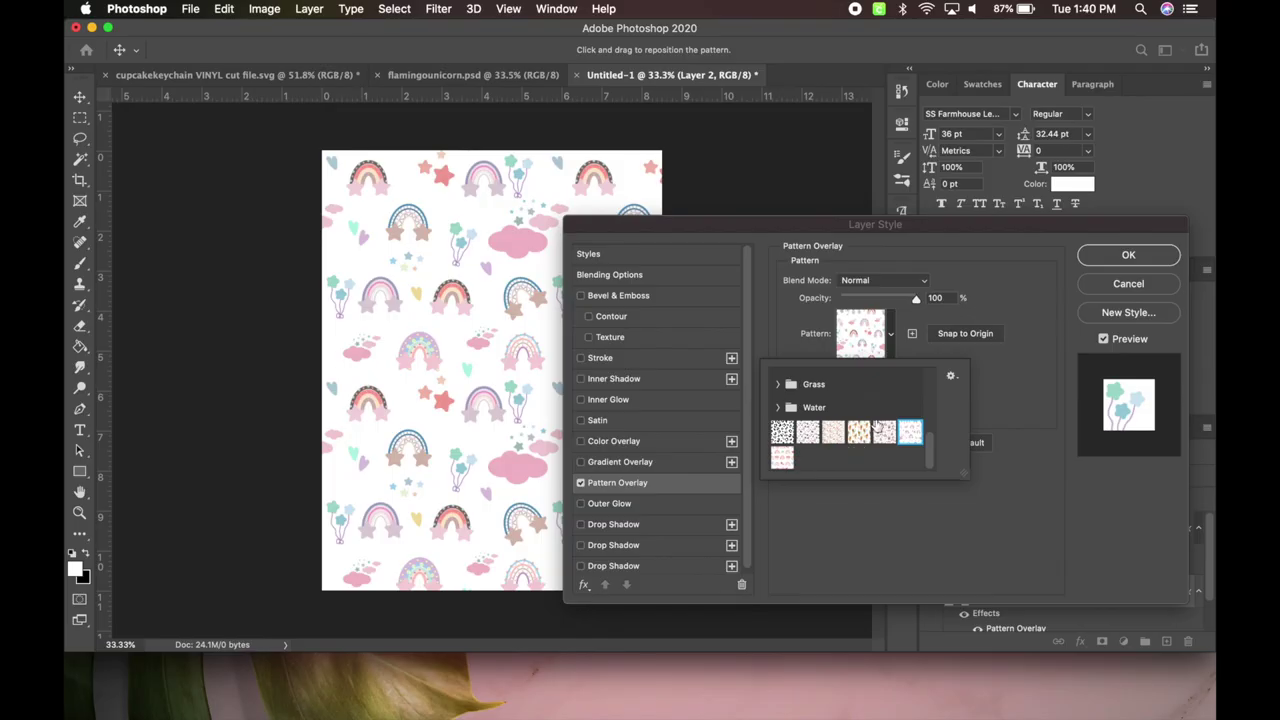
pyautogui.click(884, 431)
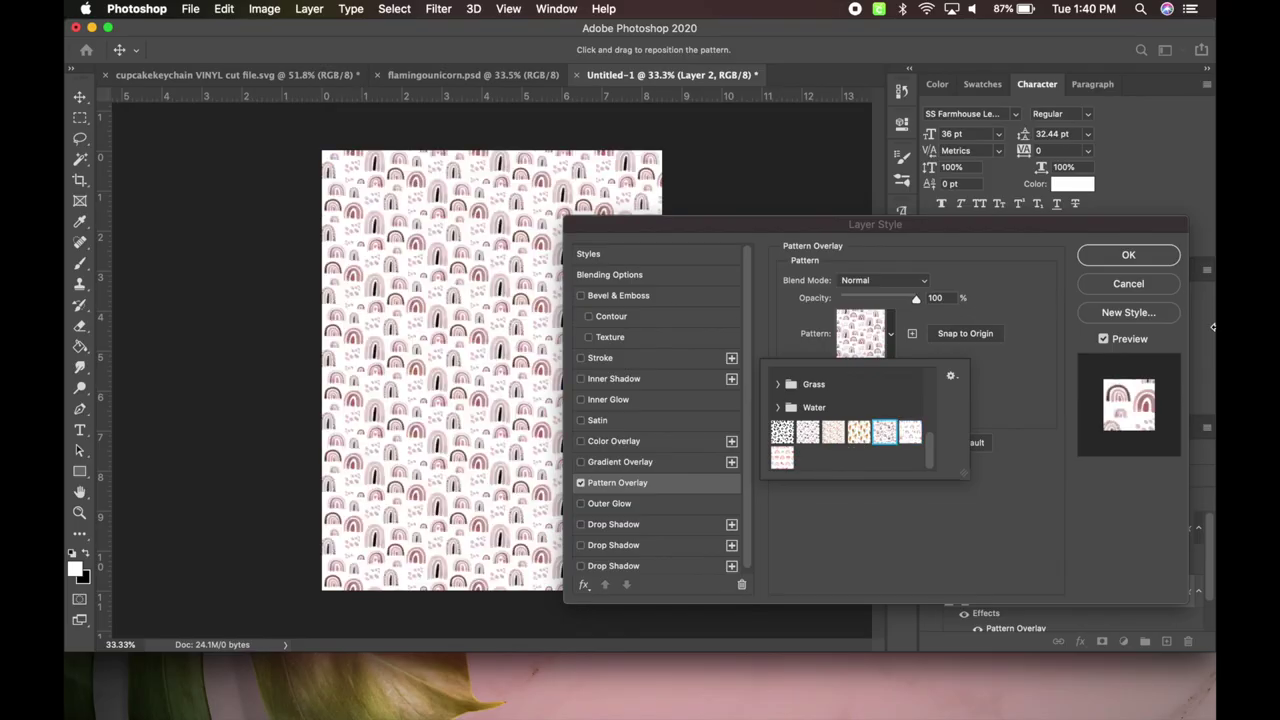
pyautogui.click(1060, 394)
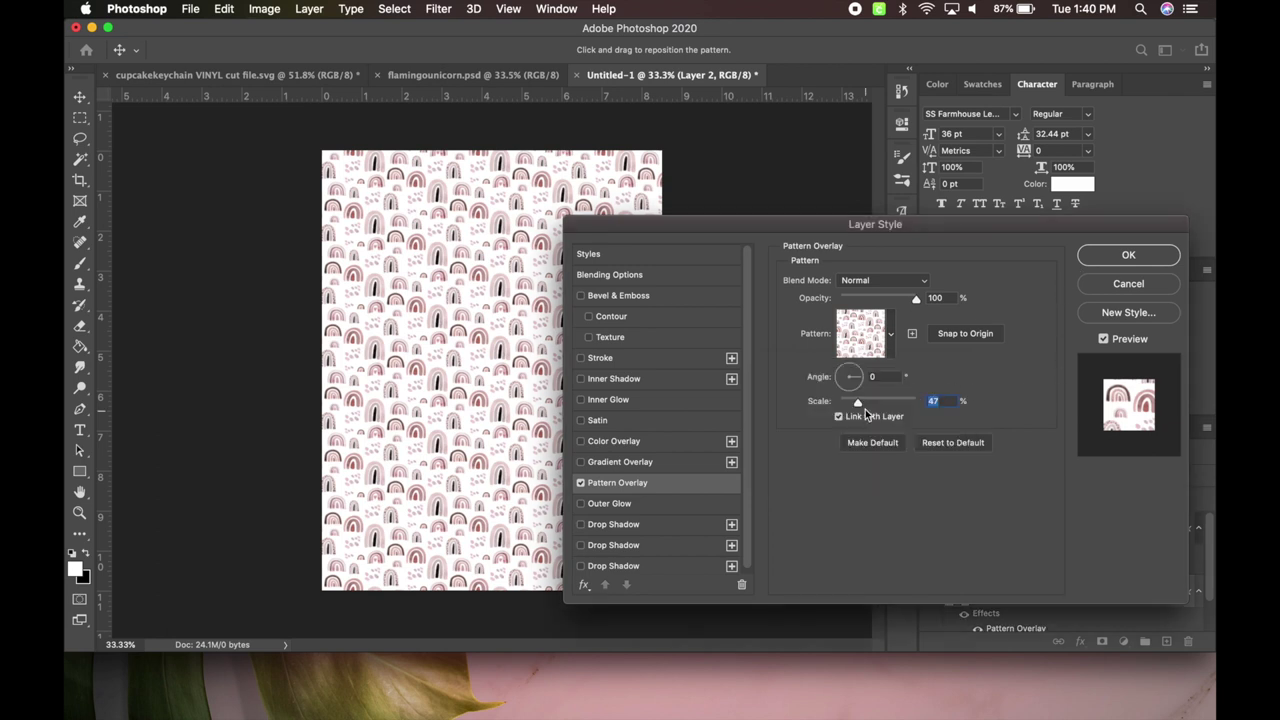
pyautogui.moveTo(860, 404); pyautogui.dragTo(861, 404)
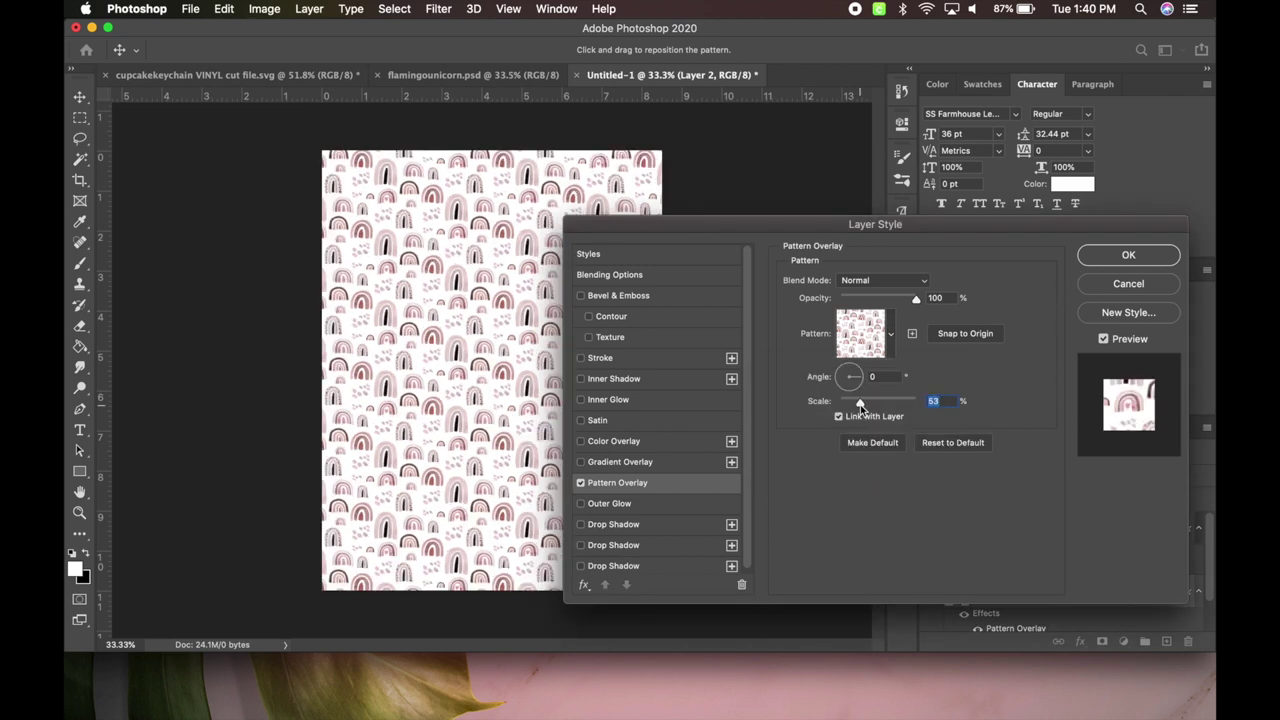
pyautogui.click(1150, 257)
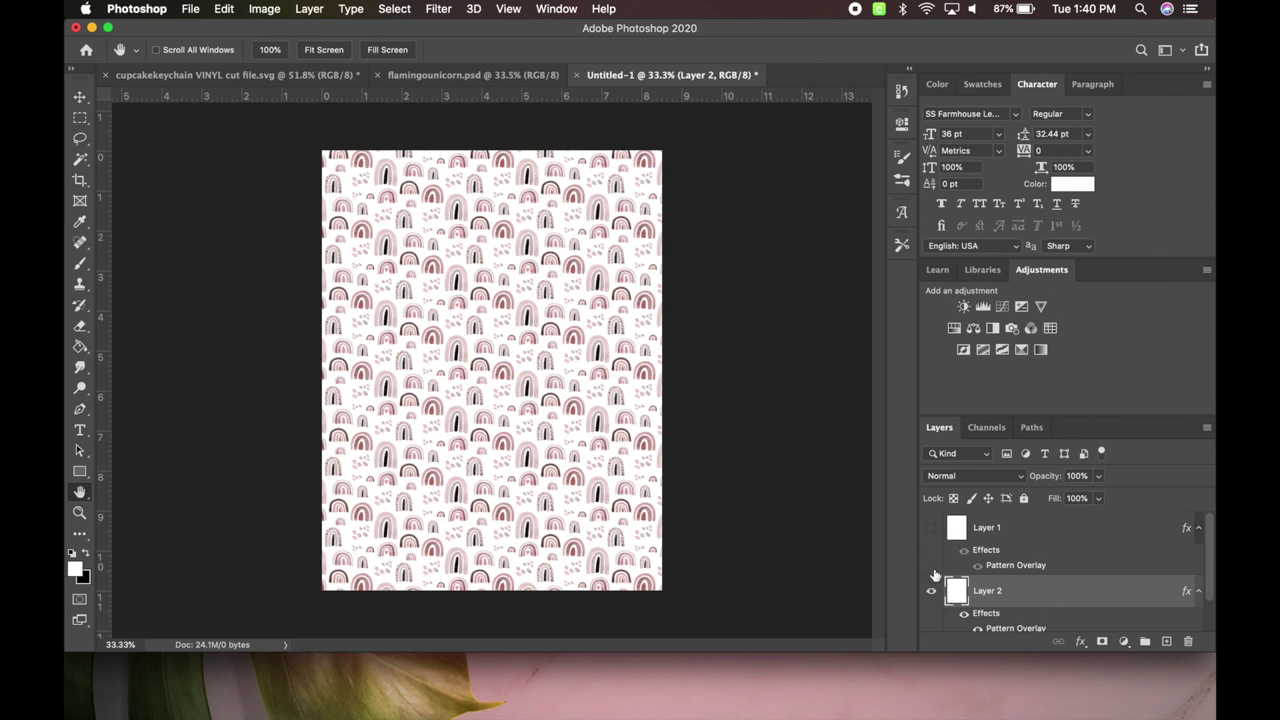
pyautogui.click(932, 528)
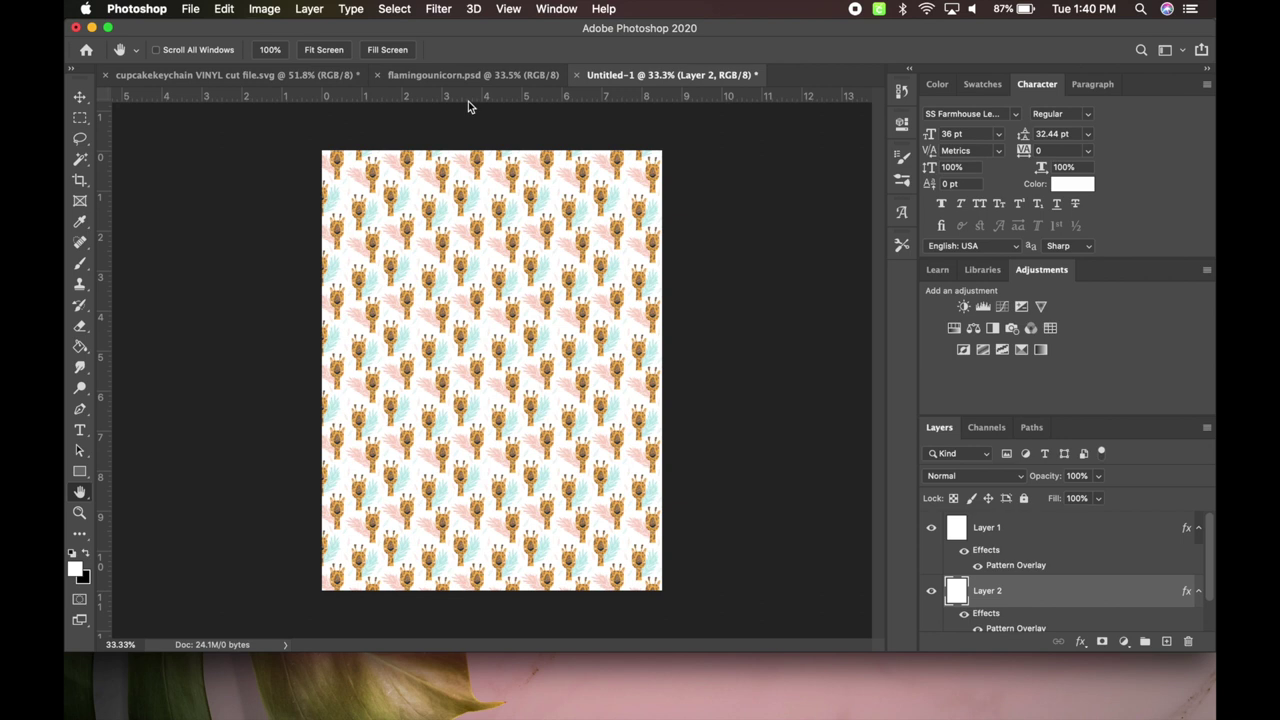
# Drag a horizontal guide from the top ruler to 5.5 in, the page's midpoint
pyautogui.moveTo(468, 101); pyautogui.dragTo(484, 372)
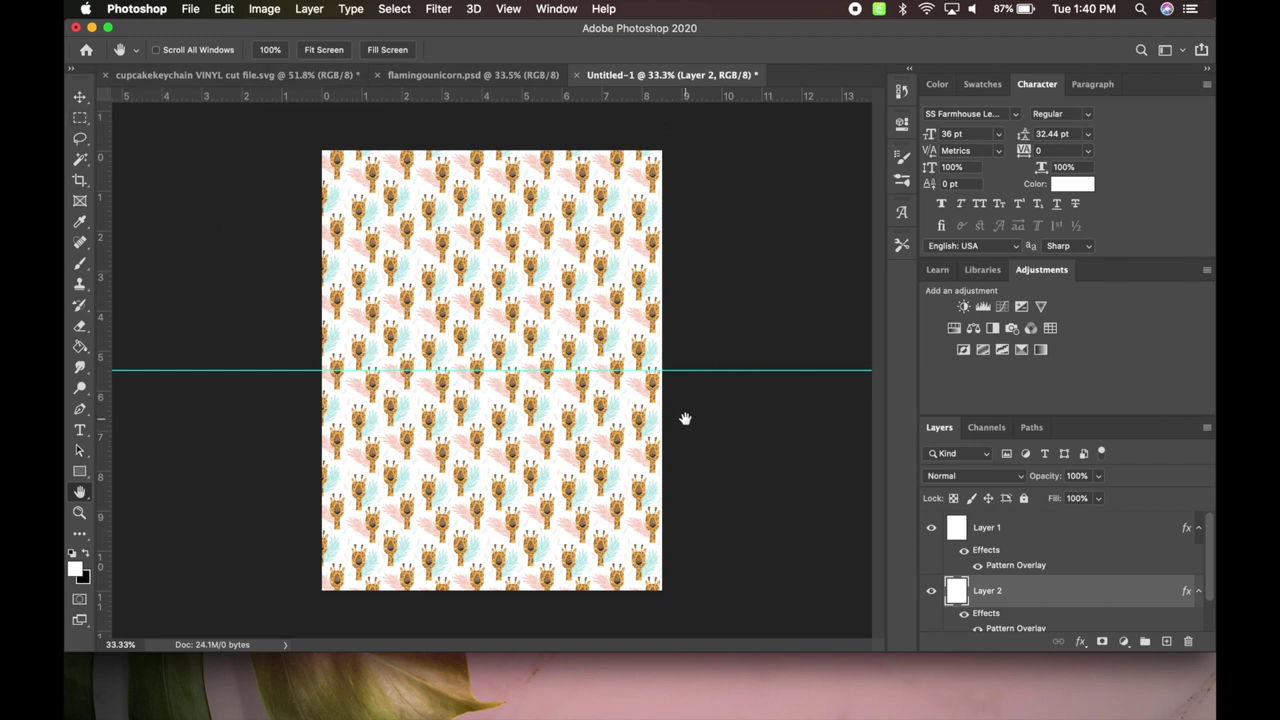
# Marquee-select the area below the guide and delete Layer 1's giraffe pattern there, revealing the rainbow
pyautogui.click(85, 118)
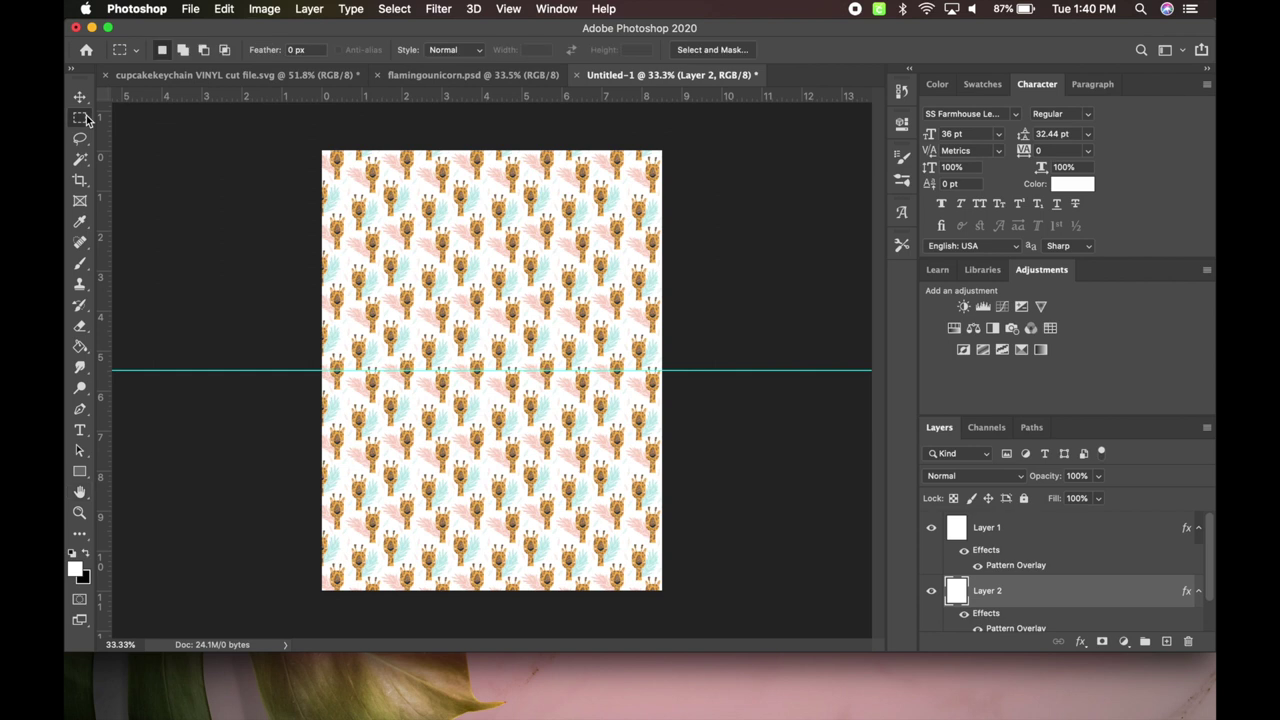
pyautogui.moveTo(662, 590); pyautogui.dragTo(214, 366)
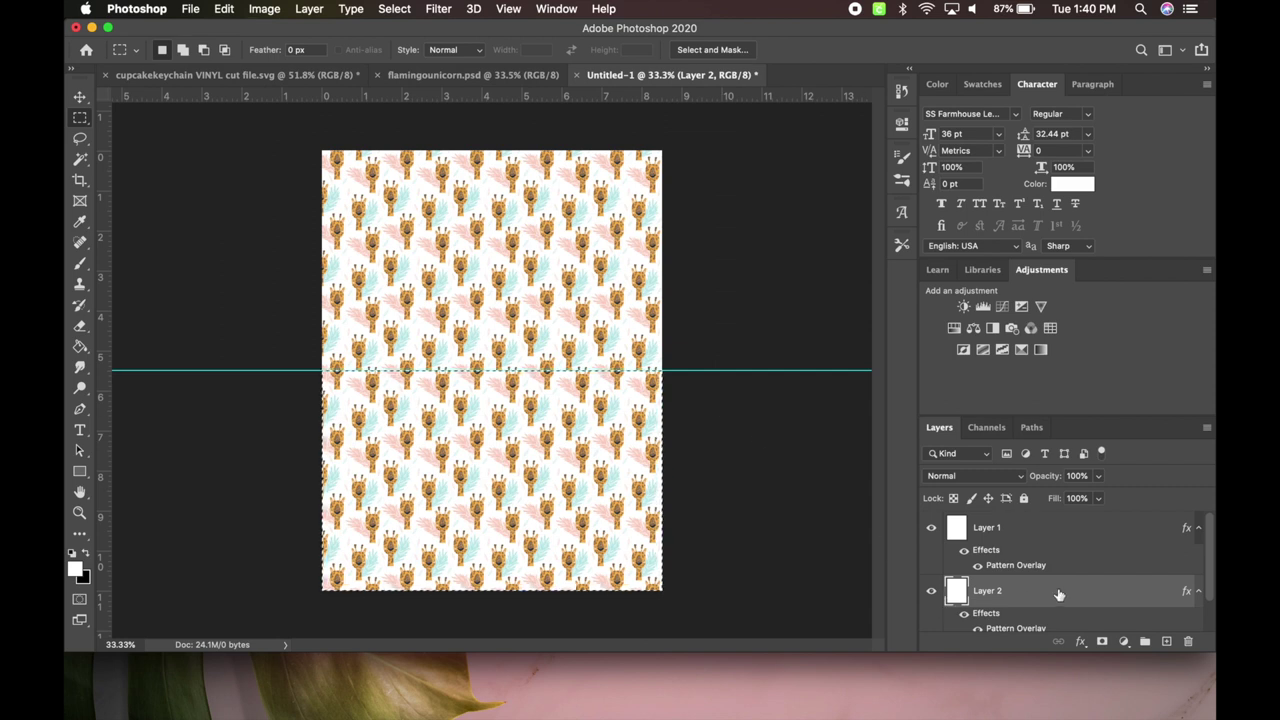
pyautogui.scroll(-2, 1058, 594)
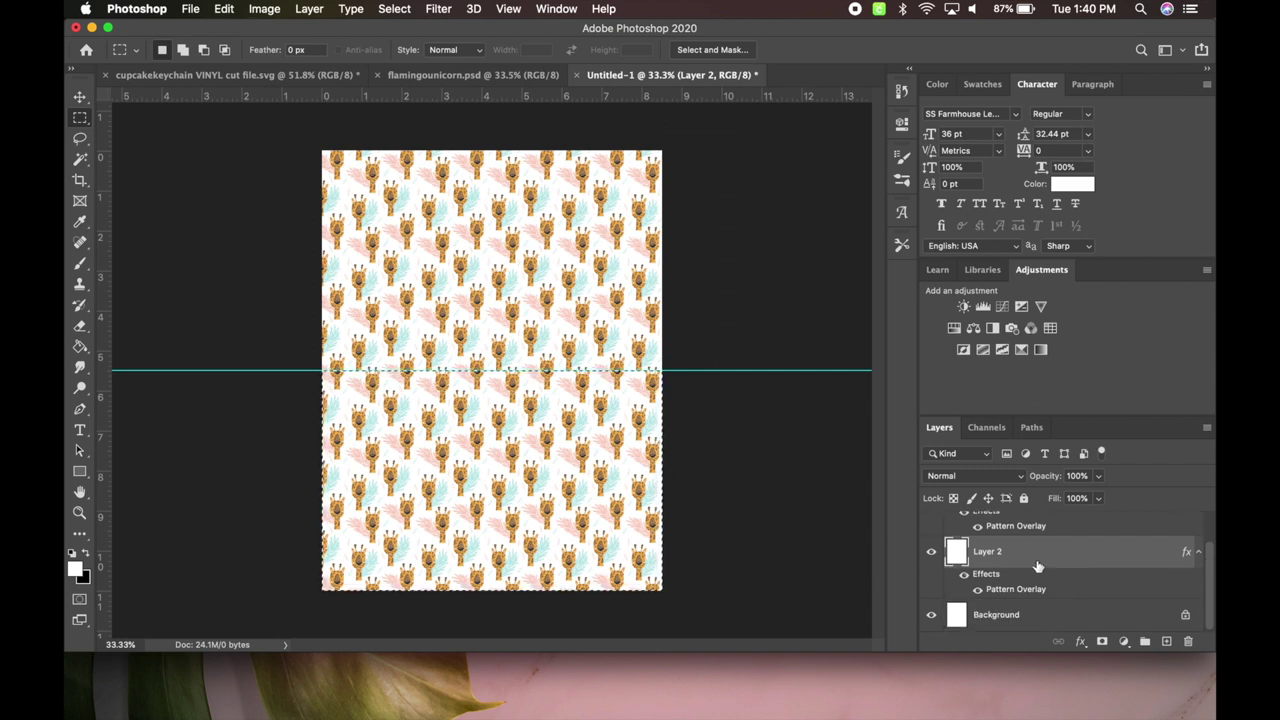
pyautogui.scroll(2, 1037, 567)
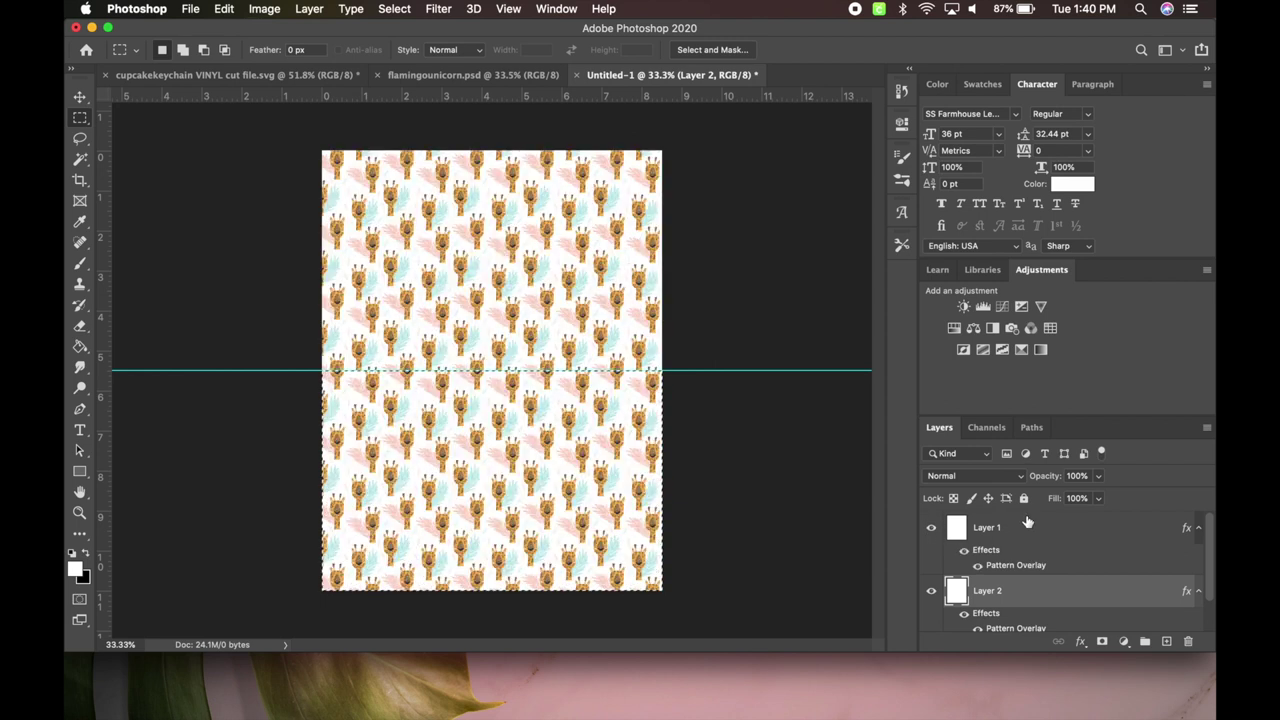
pyautogui.click(1020, 537)
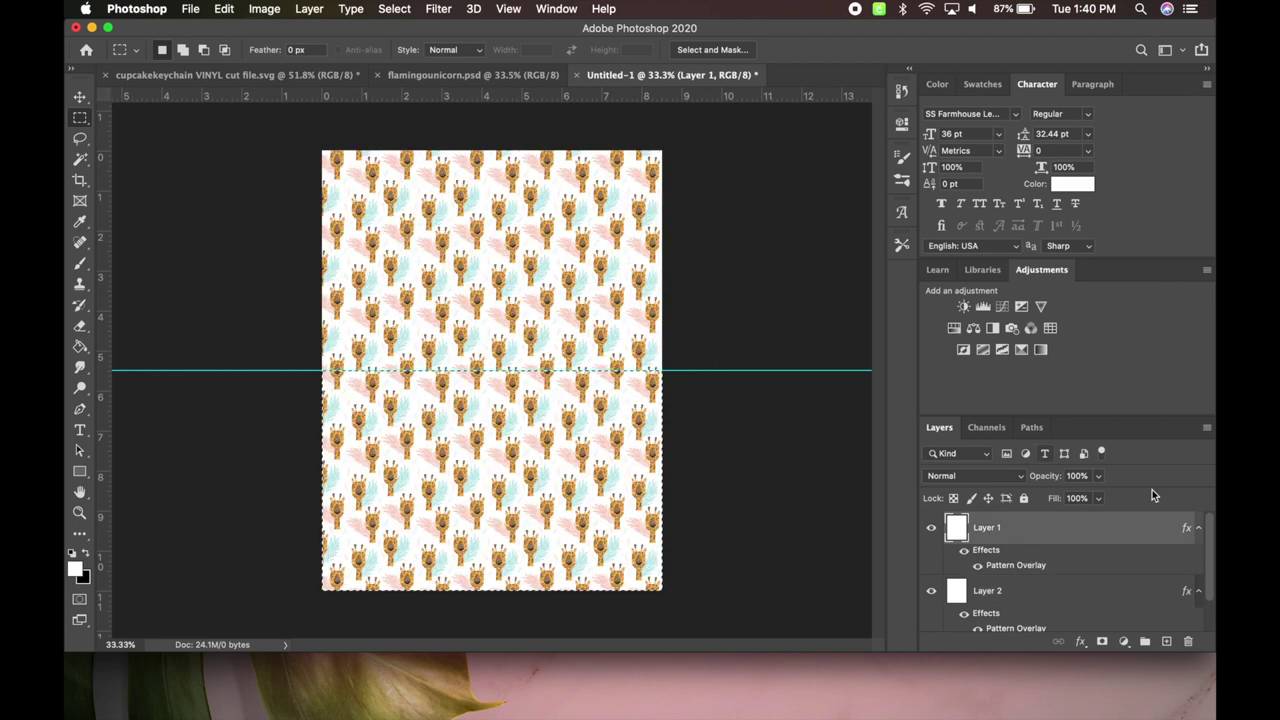
pyautogui.press('Delete')
pyautogui.hotkey('ctrl', 'd')
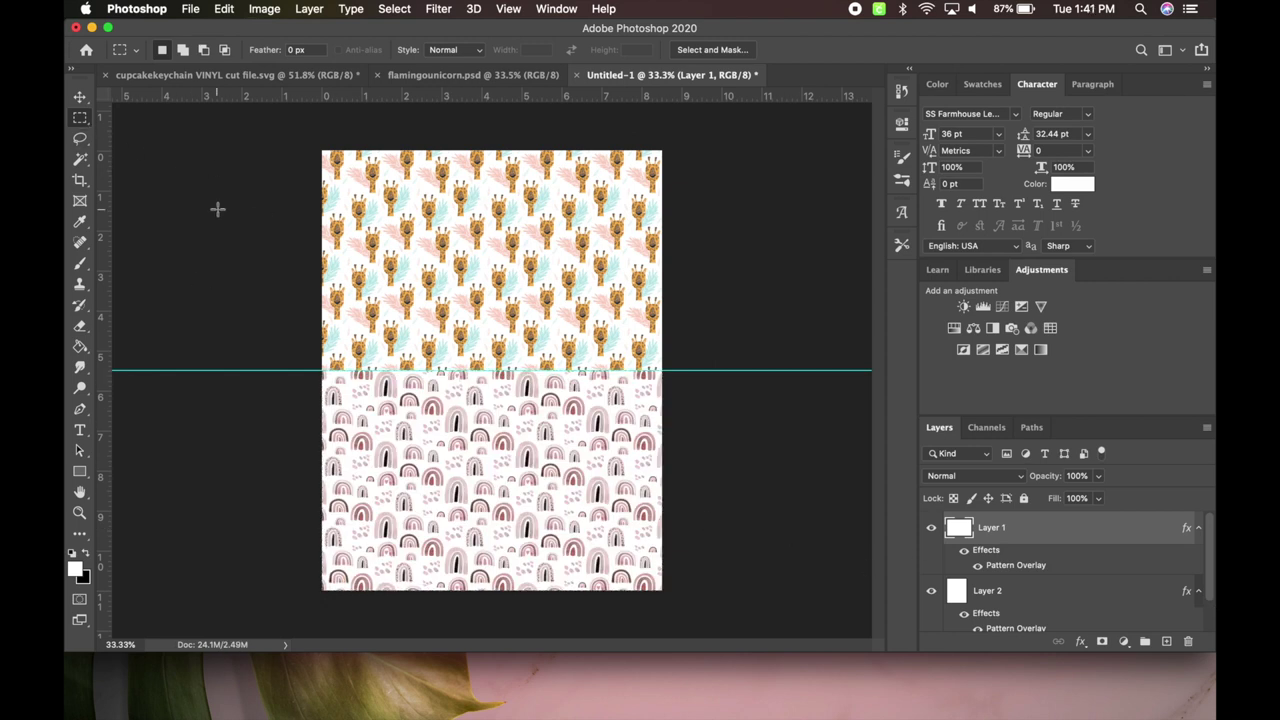
pyautogui.scroll(5, 217, 209)
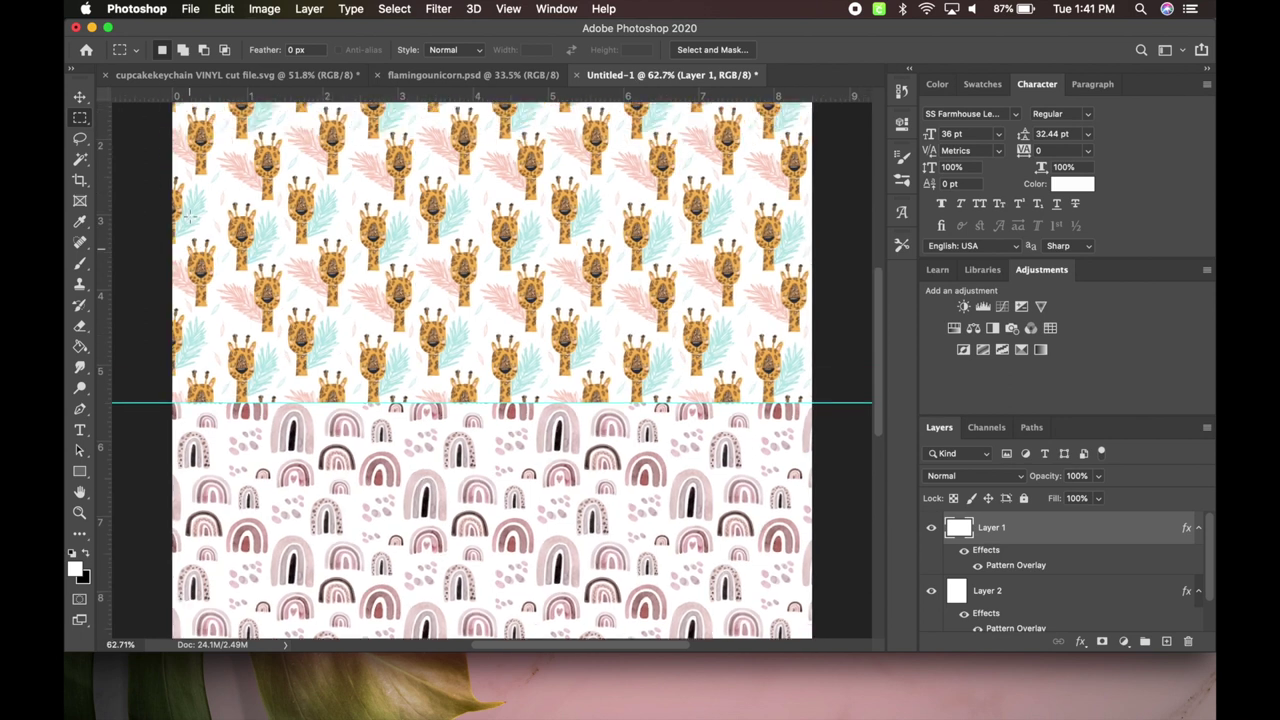
# Add a placeholder text 'Emma' on the rainbow area above Layer 2
pyautogui.scroll(5, 188, 215)
pyautogui.scroll(-10, 190, 215)
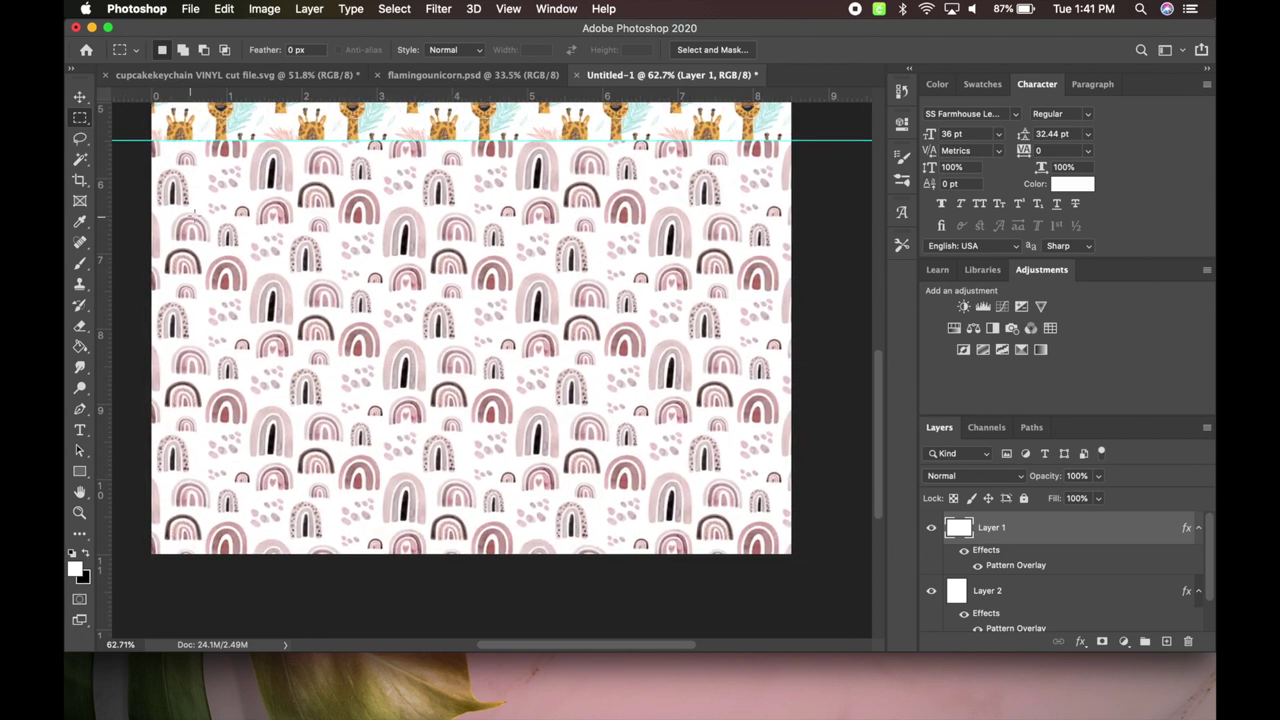
pyautogui.click(1029, 590)
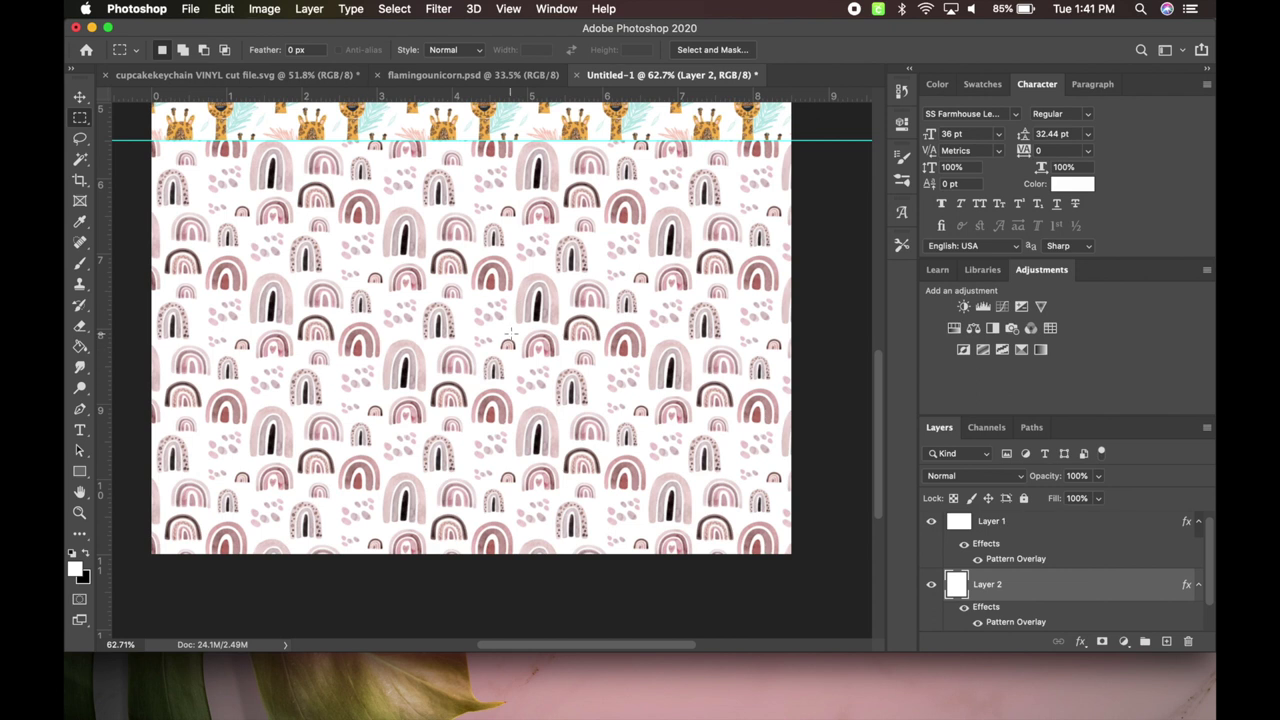
pyautogui.click(80, 436)
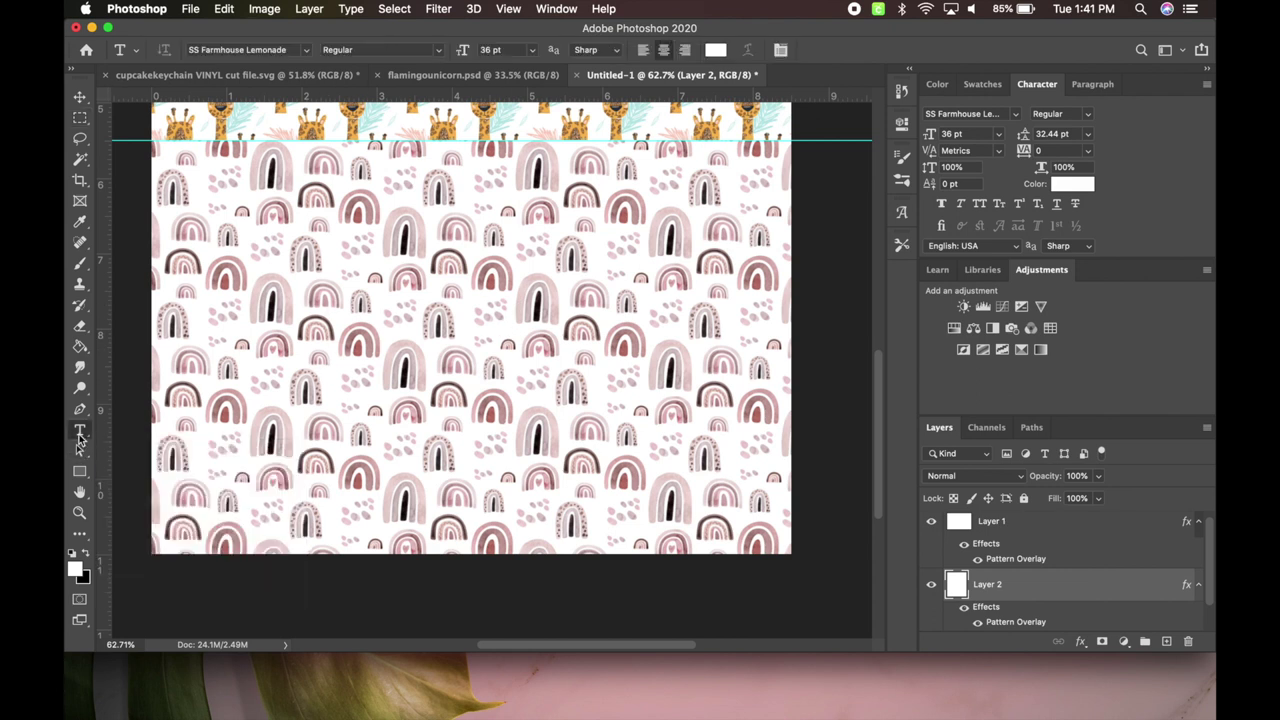
pyautogui.click(264, 358)
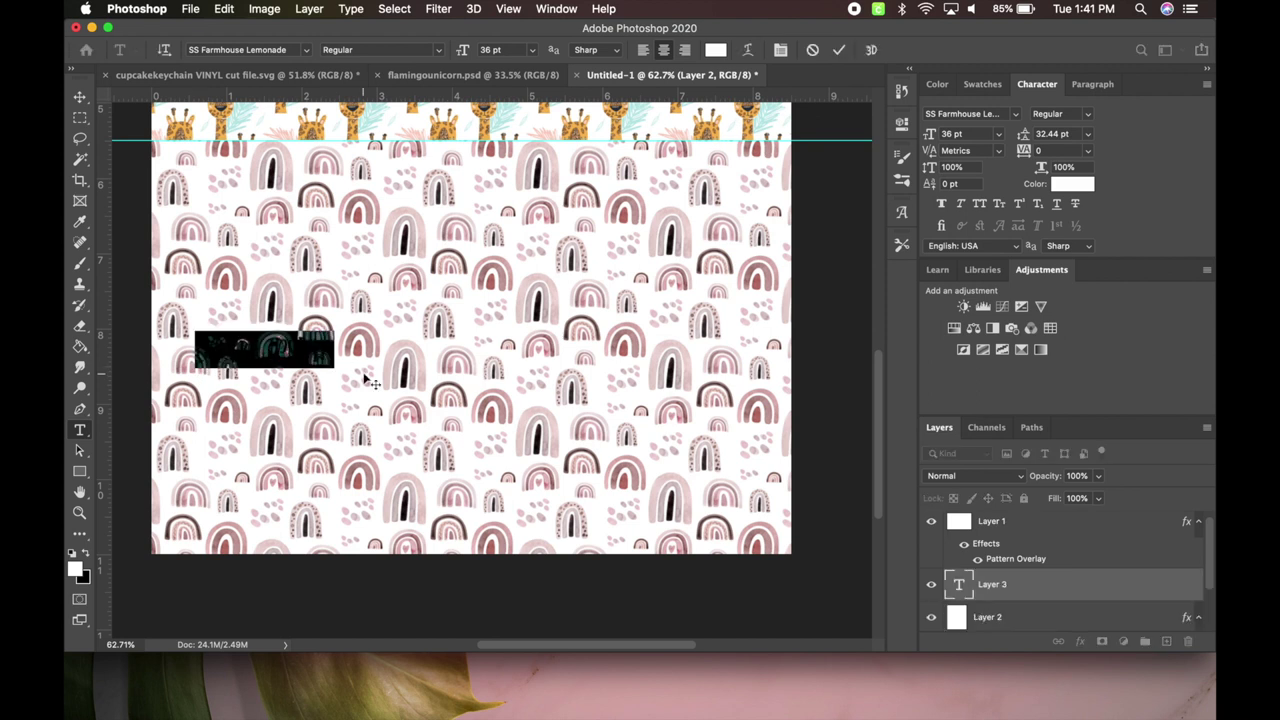
pyautogui.write('Emma')
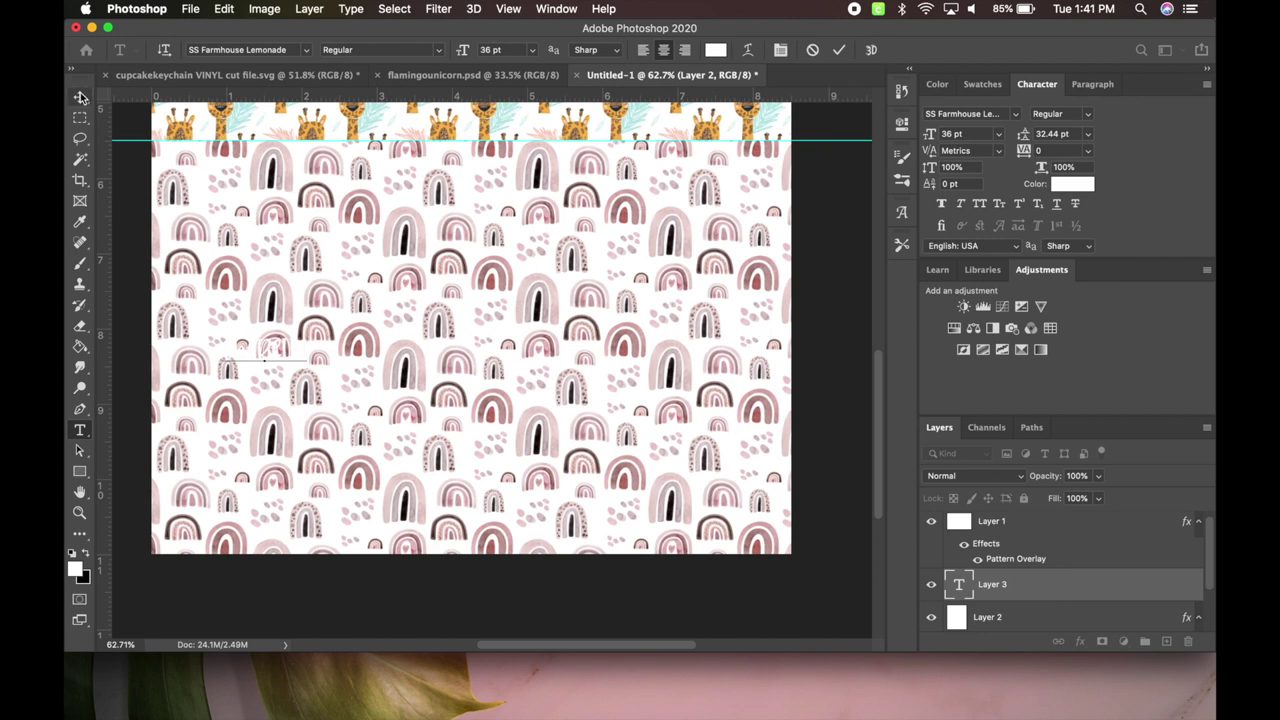
pyautogui.click(80, 97)
# Make the text black and enlarge it to about 68 pt
pyautogui.click(1074, 185)
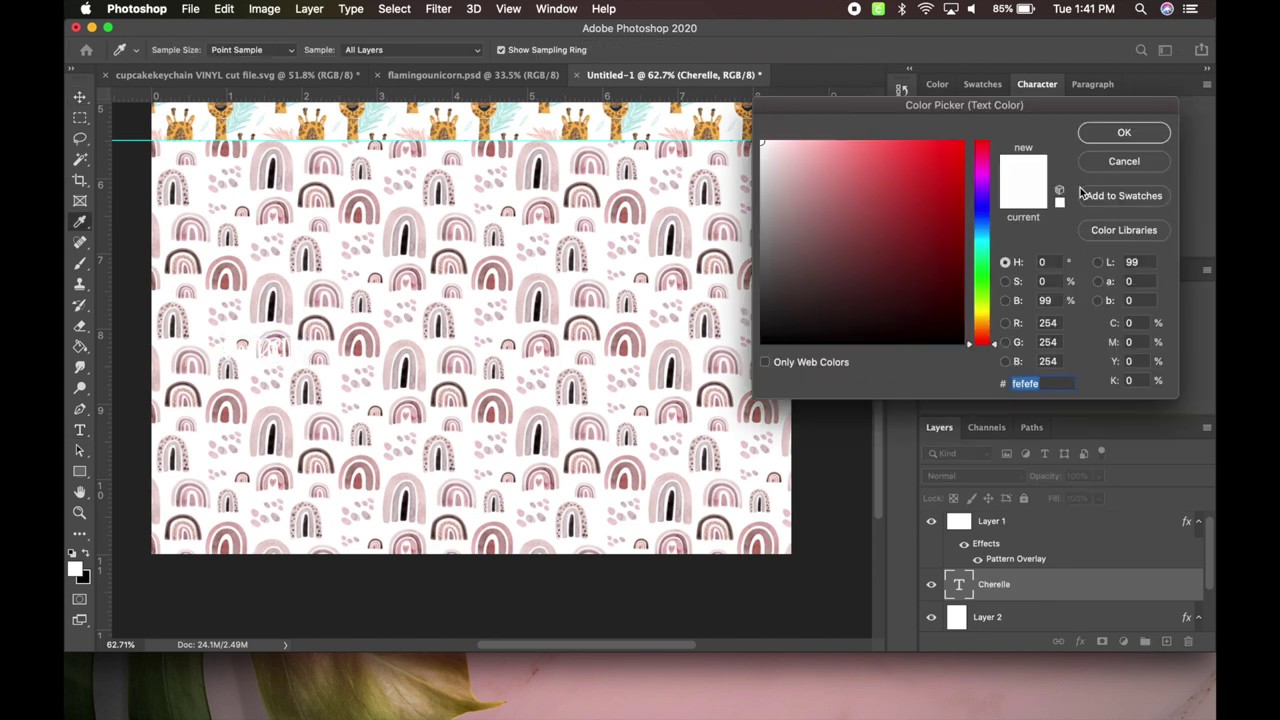
pyautogui.click(963, 342)
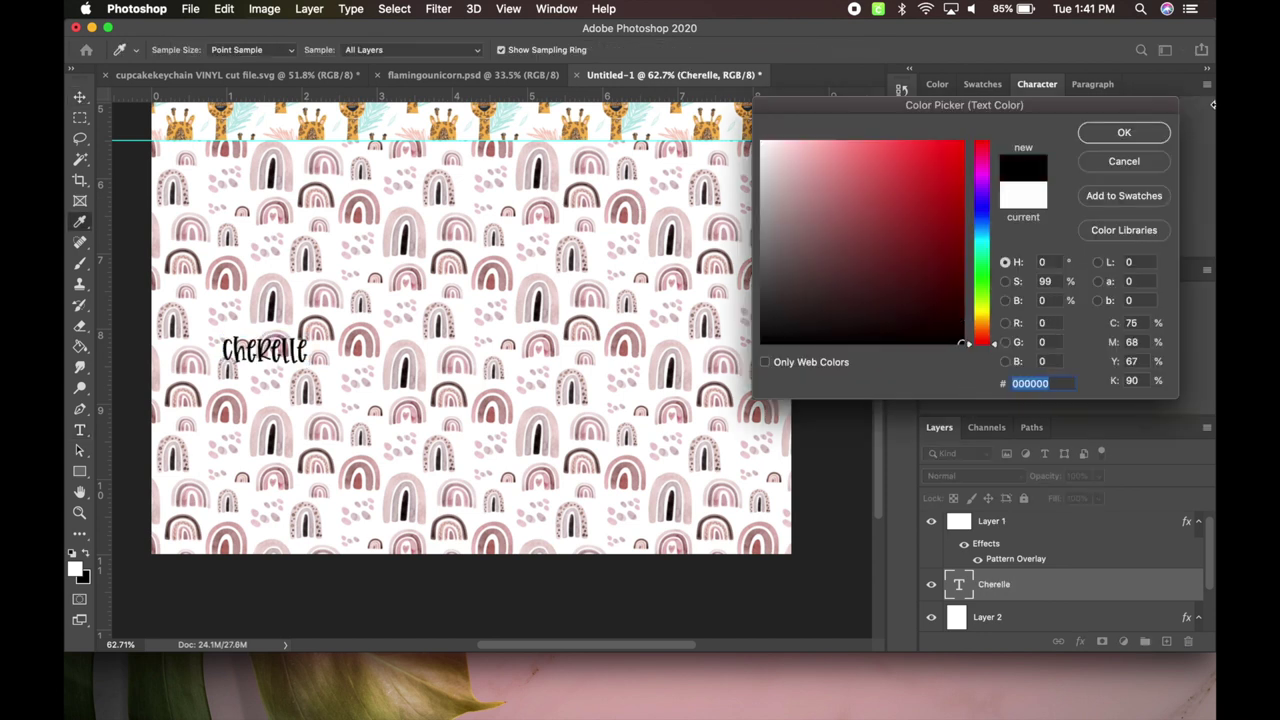
pyautogui.click(1124, 133)
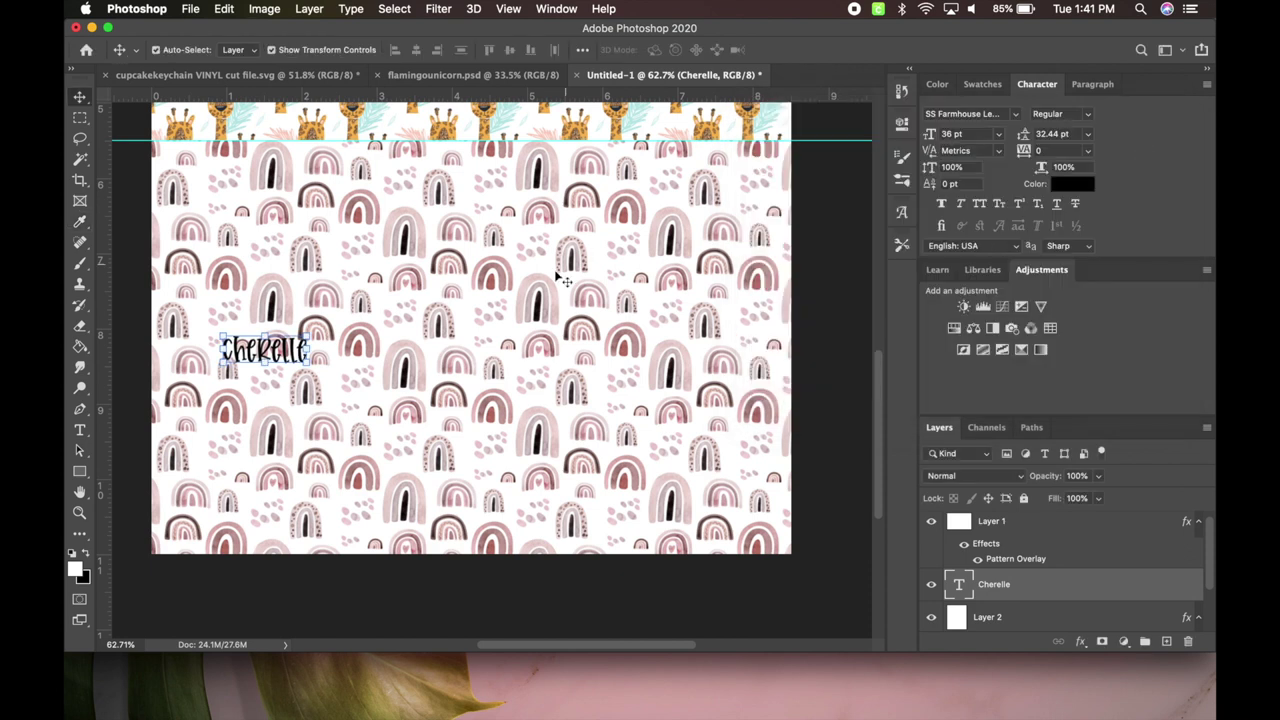
pyautogui.press('super+t')
pyautogui.moveTo(310, 368); pyautogui.dragTo(383, 392)
pyautogui.press('Return')
# Retype the text as 'Ariyah' and move it to the top-left of the rainbow half
pyautogui.doubleClick(327, 376)
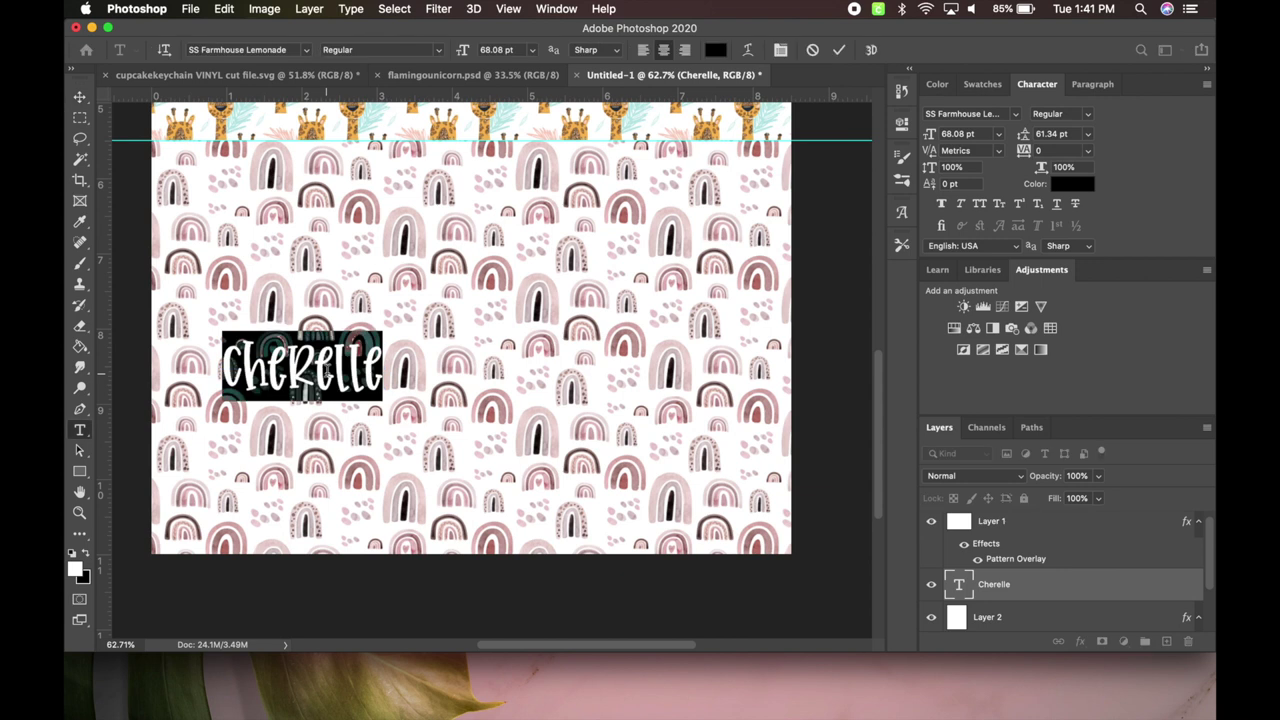
pyautogui.write('Ariyah')
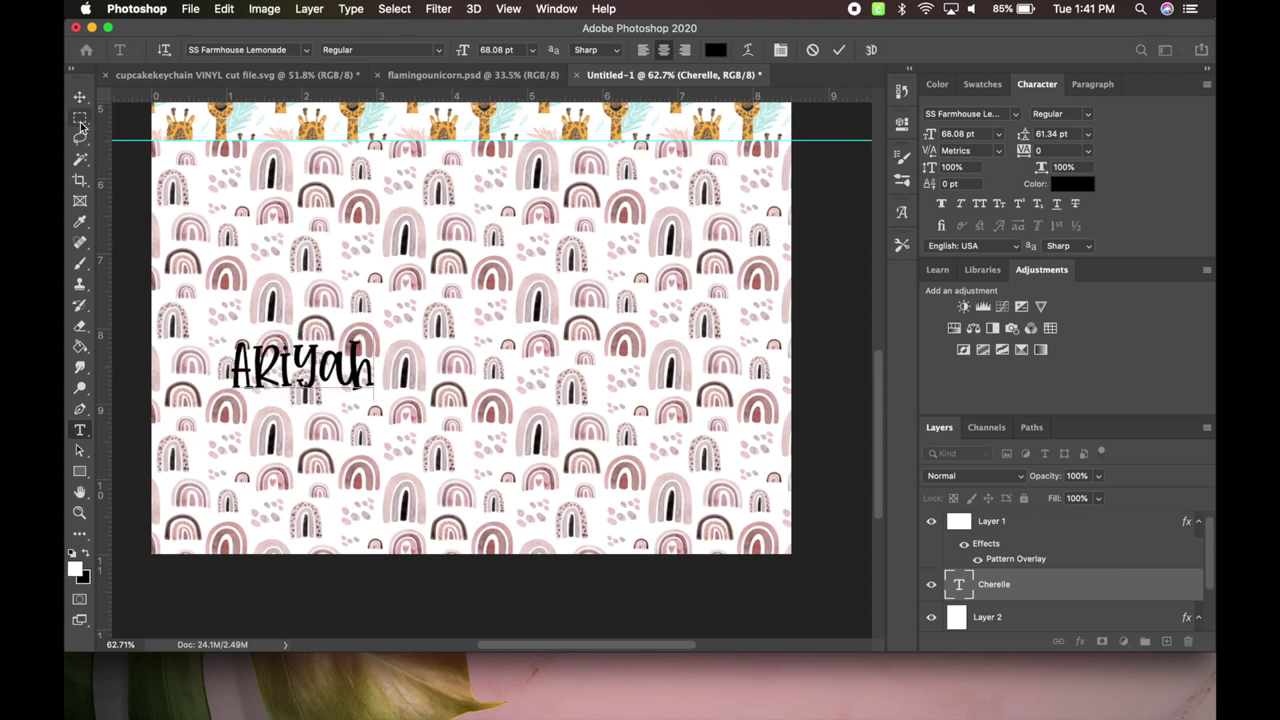
pyautogui.click(80, 96)
pyautogui.moveTo(328, 366); pyautogui.dragTo(306, 162)
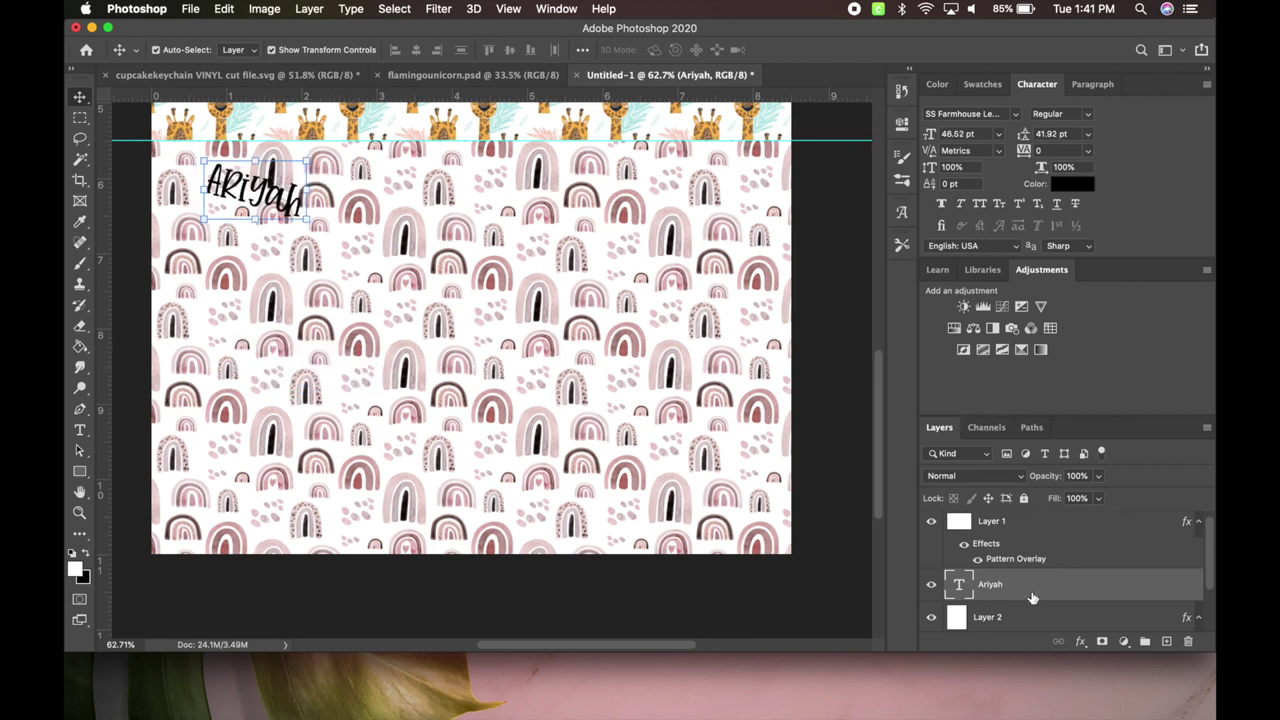
pyautogui.click(1006, 560)
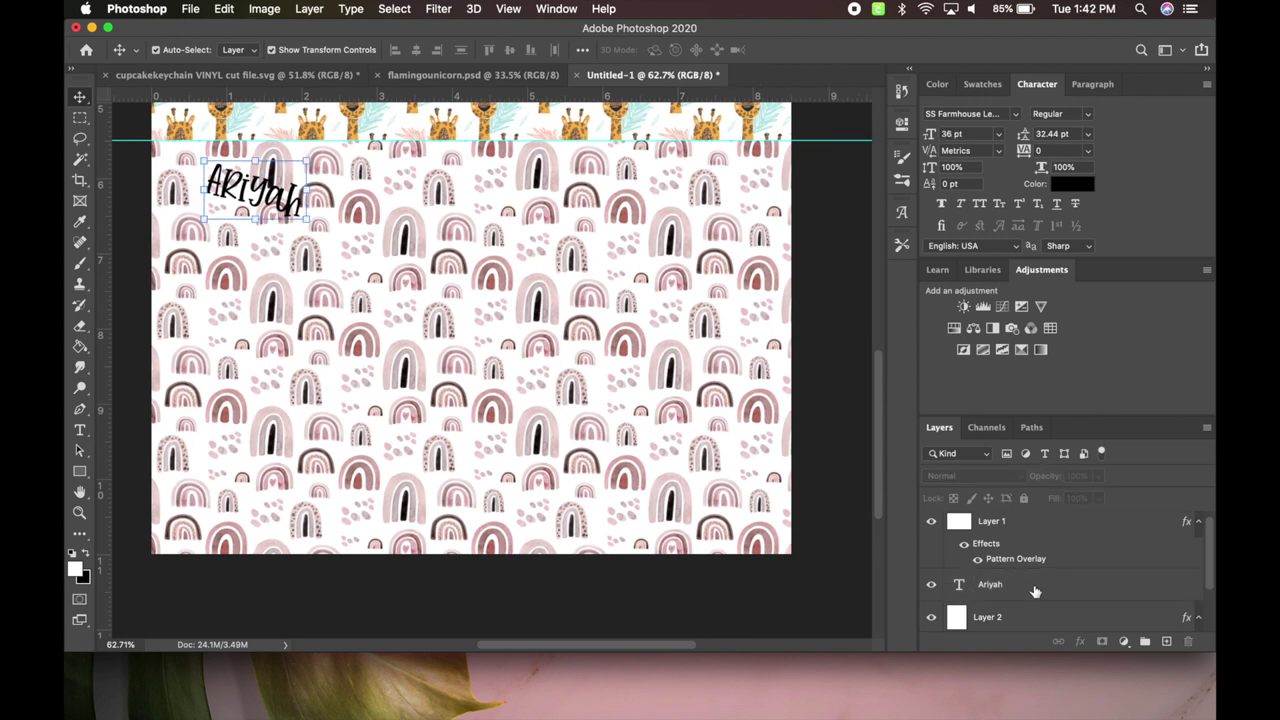
pyautogui.click(1029, 590)
# Give the Ariyah layer a Pattern Overlay using the pink glitter pattern
pyautogui.doubleClick(1029, 590)
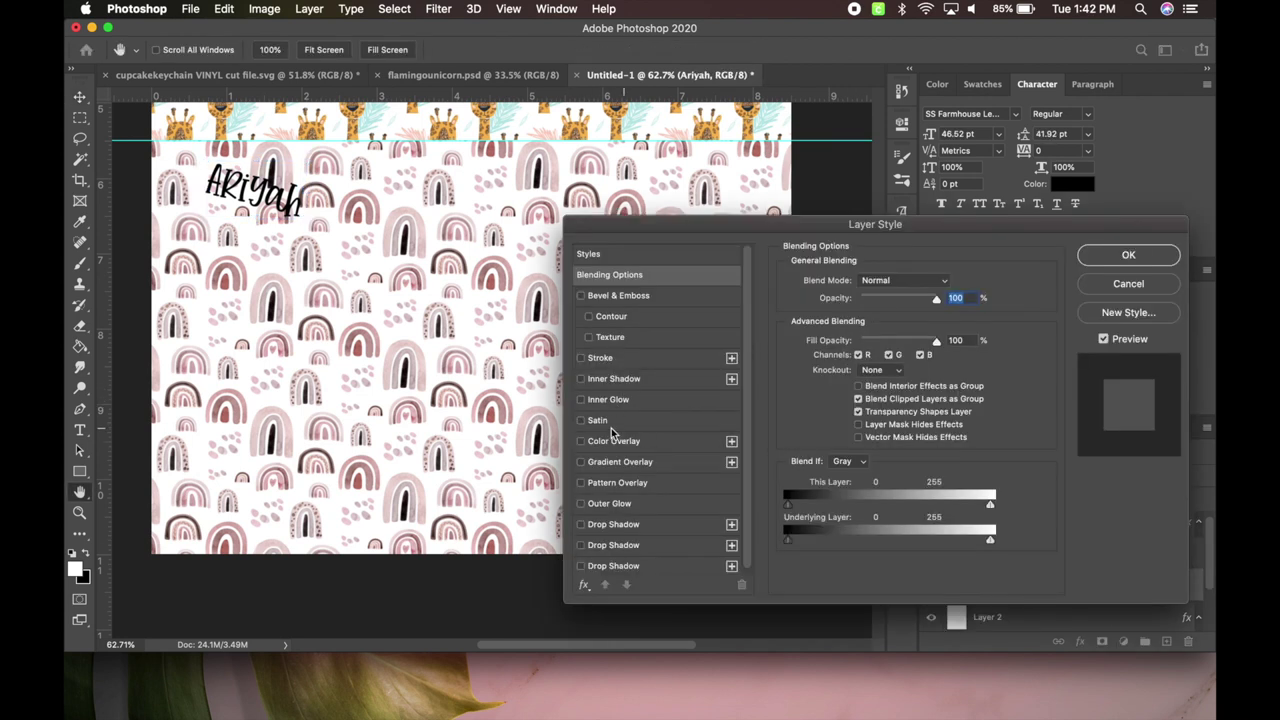
pyautogui.click(604, 483)
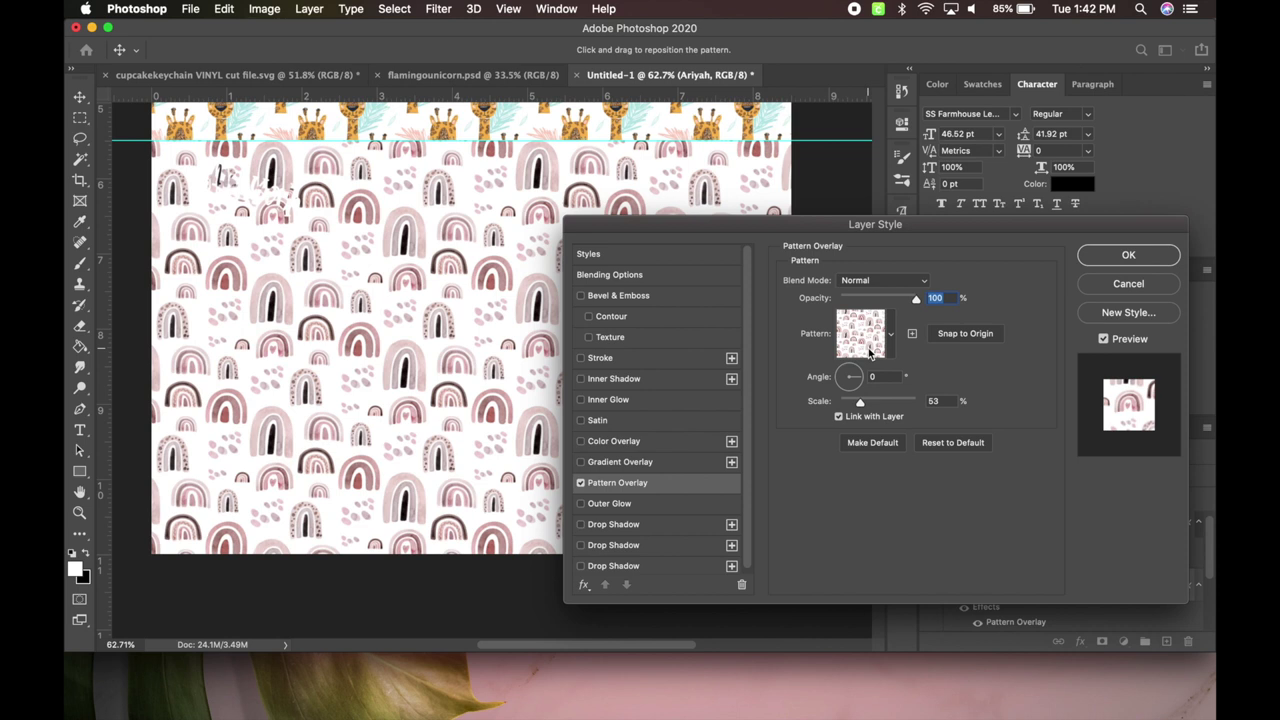
pyautogui.click(889, 341)
pyautogui.scroll(5, 828, 407)
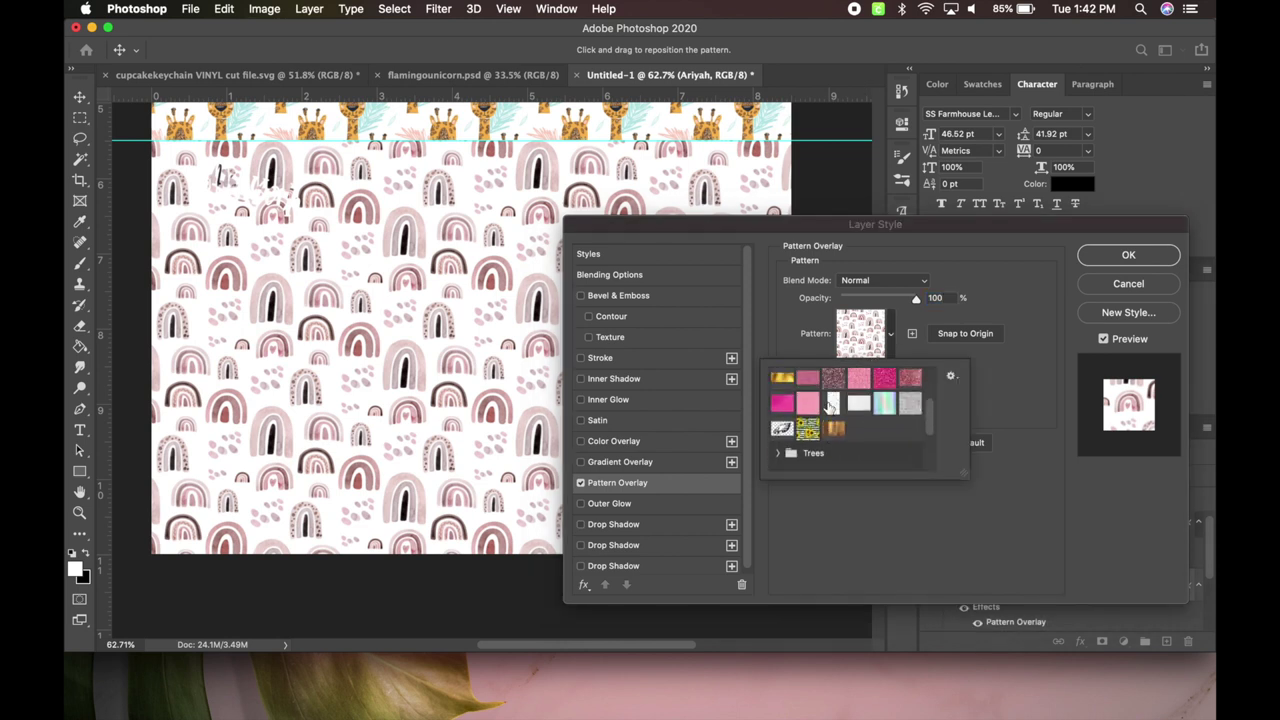
pyautogui.click(835, 401)
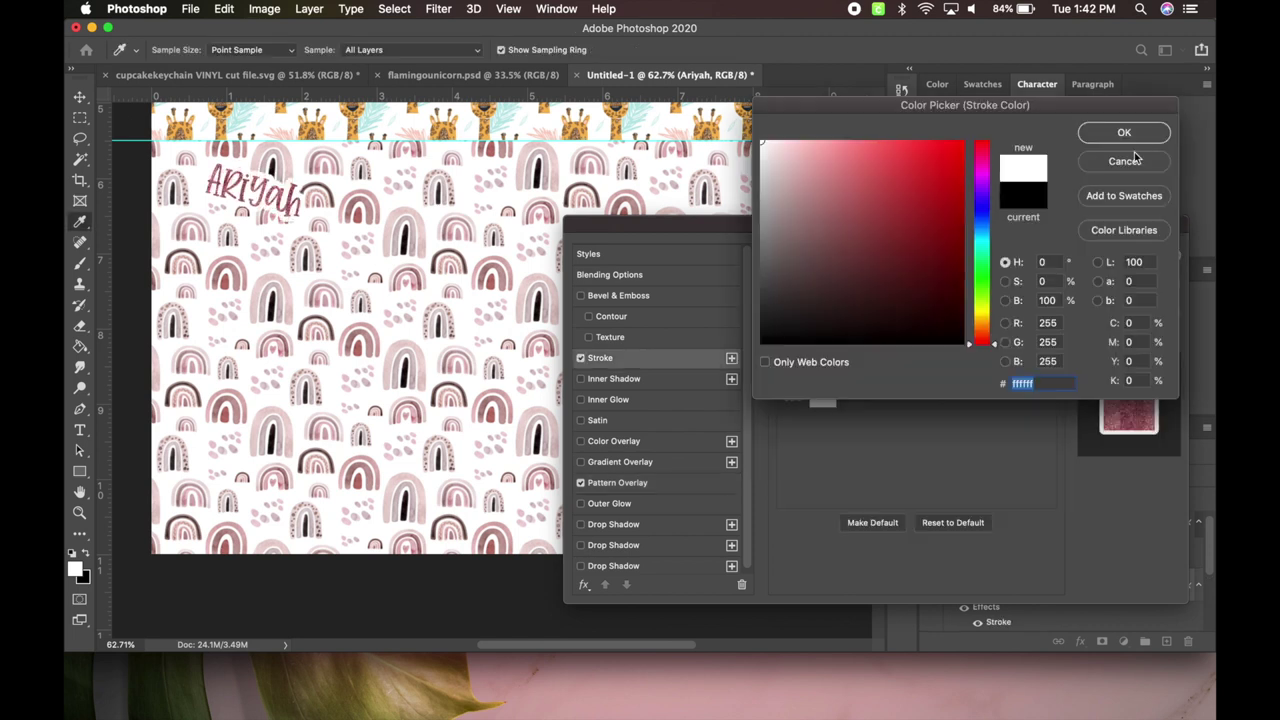
pyautogui.click(1124, 161)
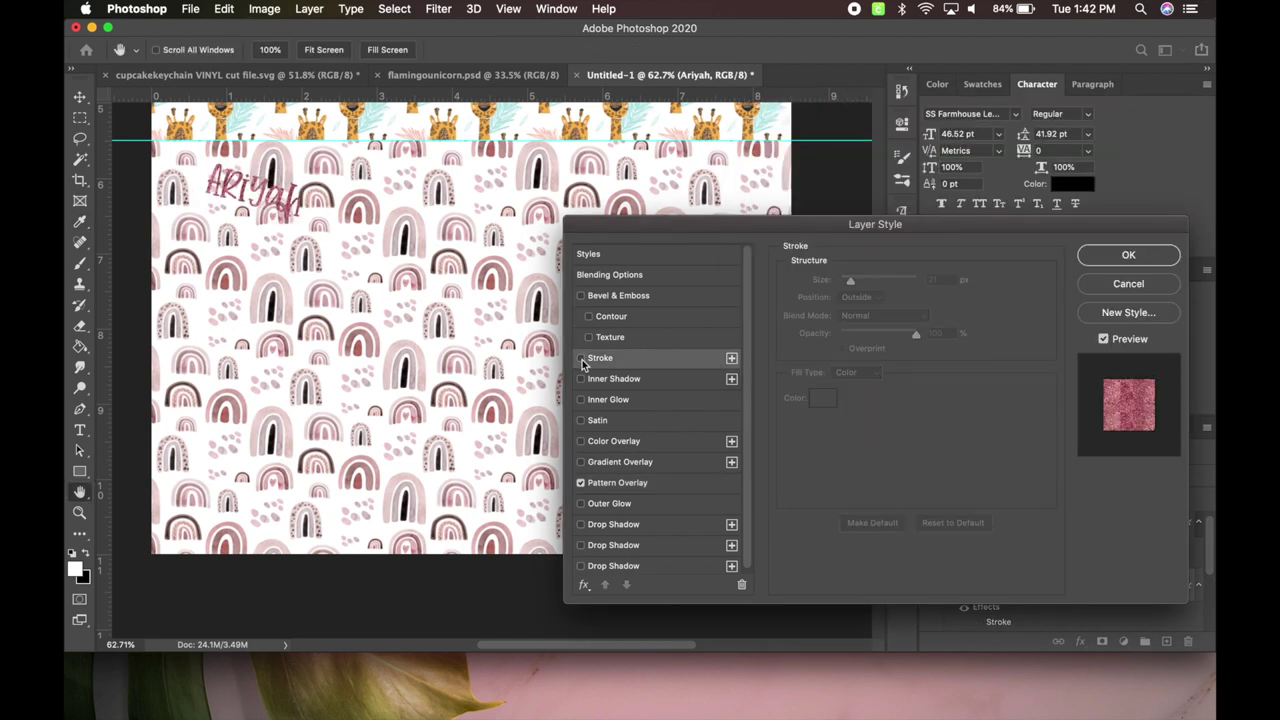
pyautogui.click(581, 358)
pyautogui.click(639, 484)
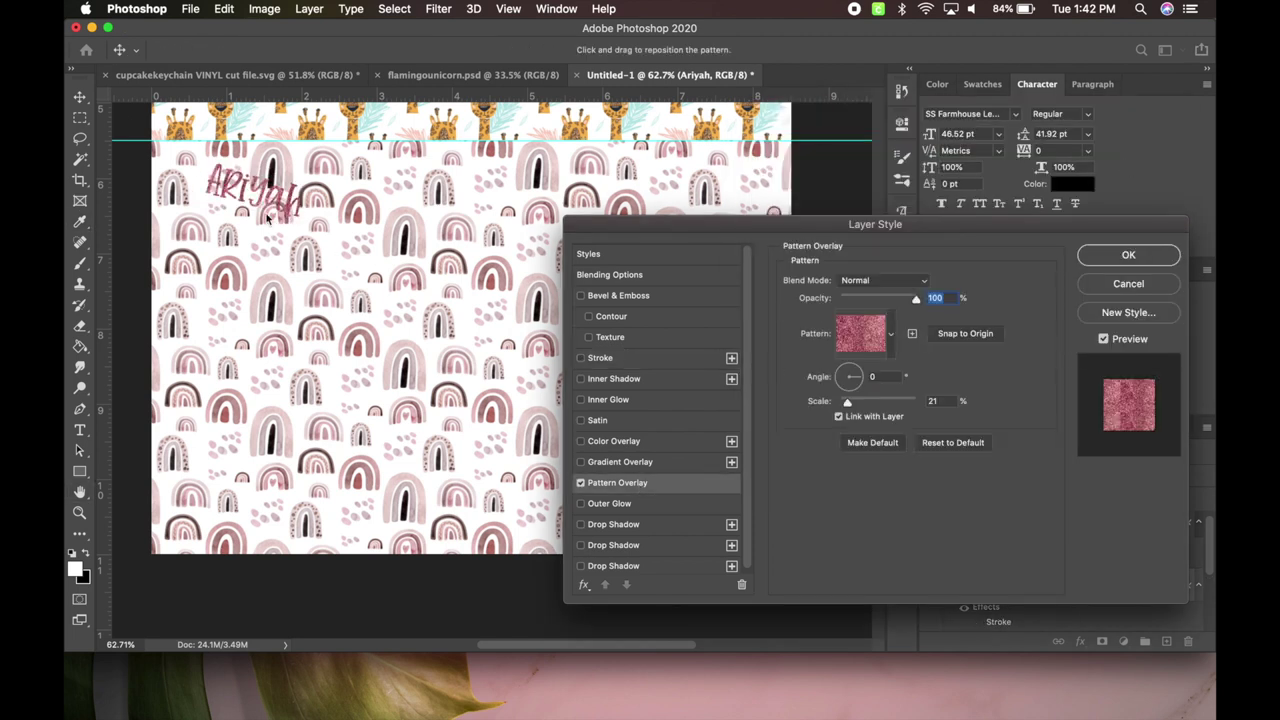
# Add a 27 px white Stroke sampled from the canvas and apply the styles
pyautogui.click(581, 358)
pyautogui.click(616, 360)
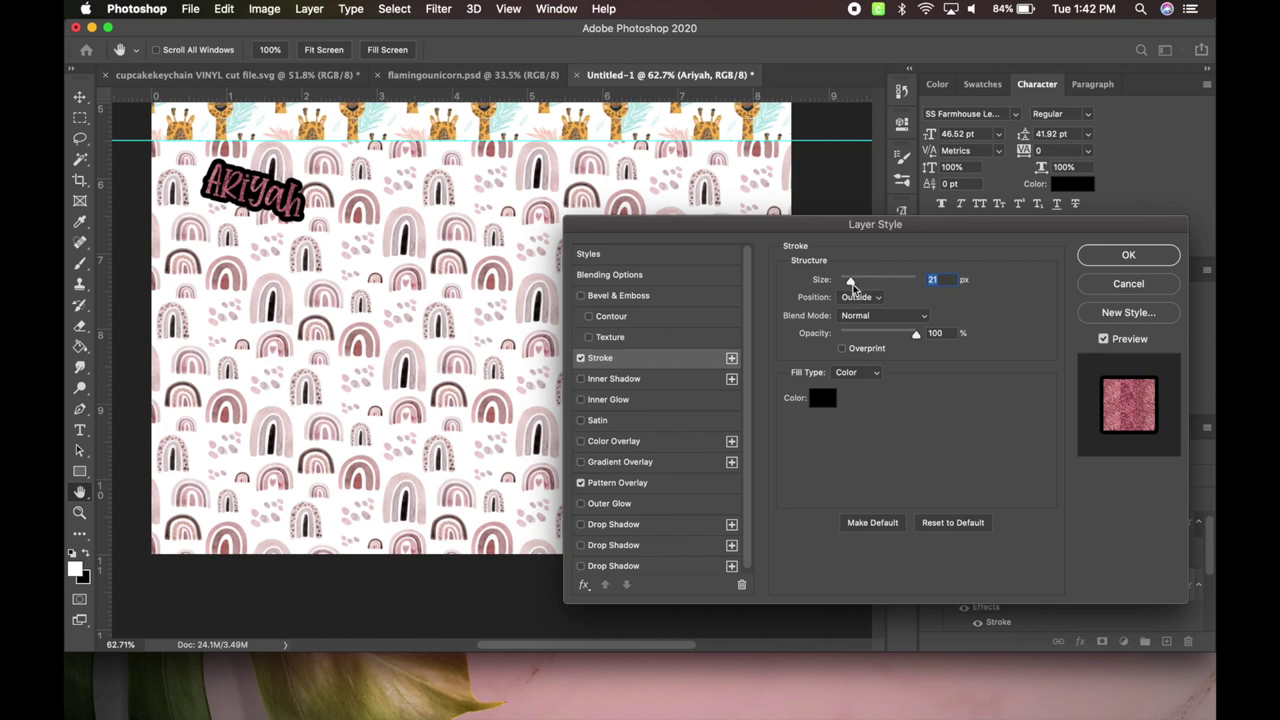
pyautogui.moveTo(851, 284); pyautogui.dragTo(853, 285)
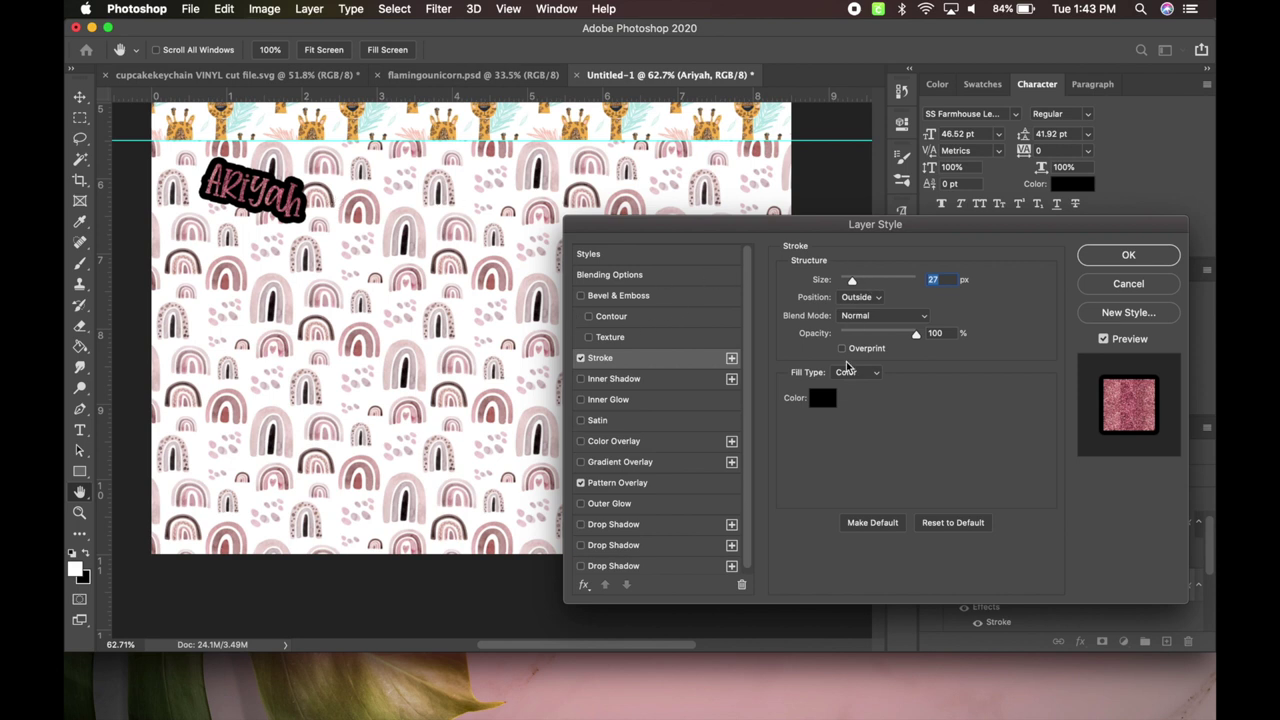
pyautogui.click(824, 398)
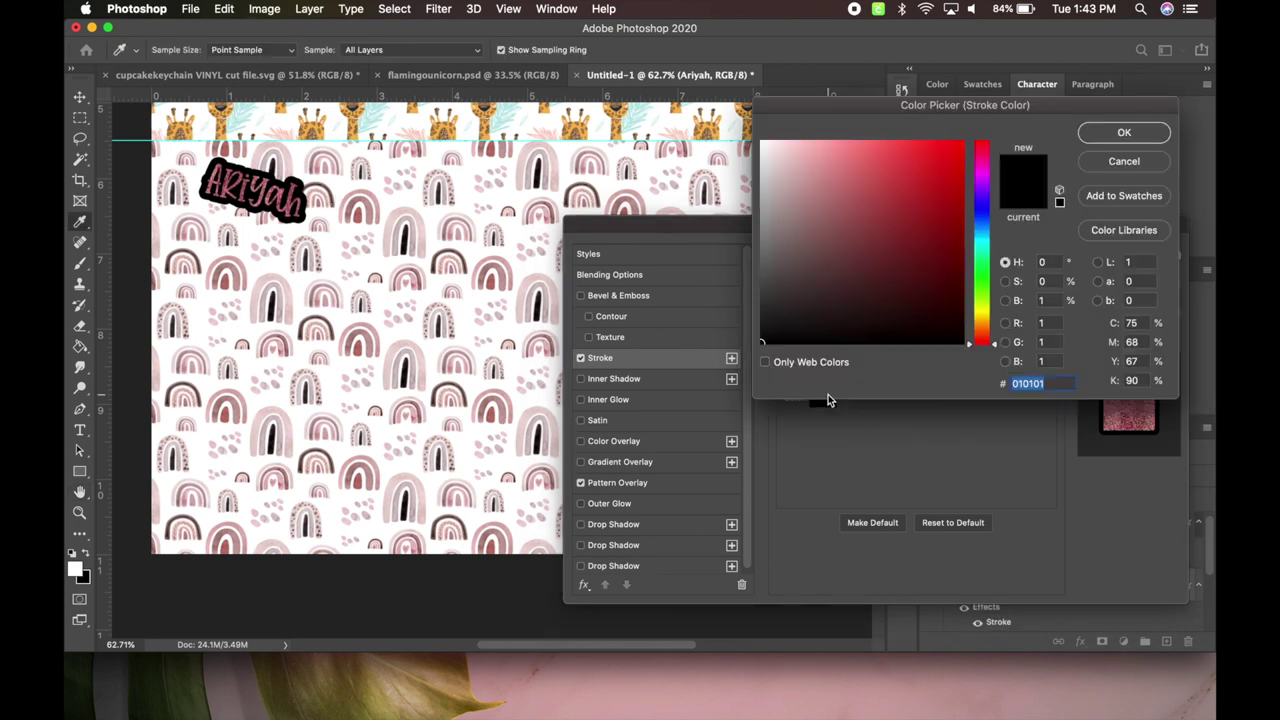
pyautogui.click(529, 264)
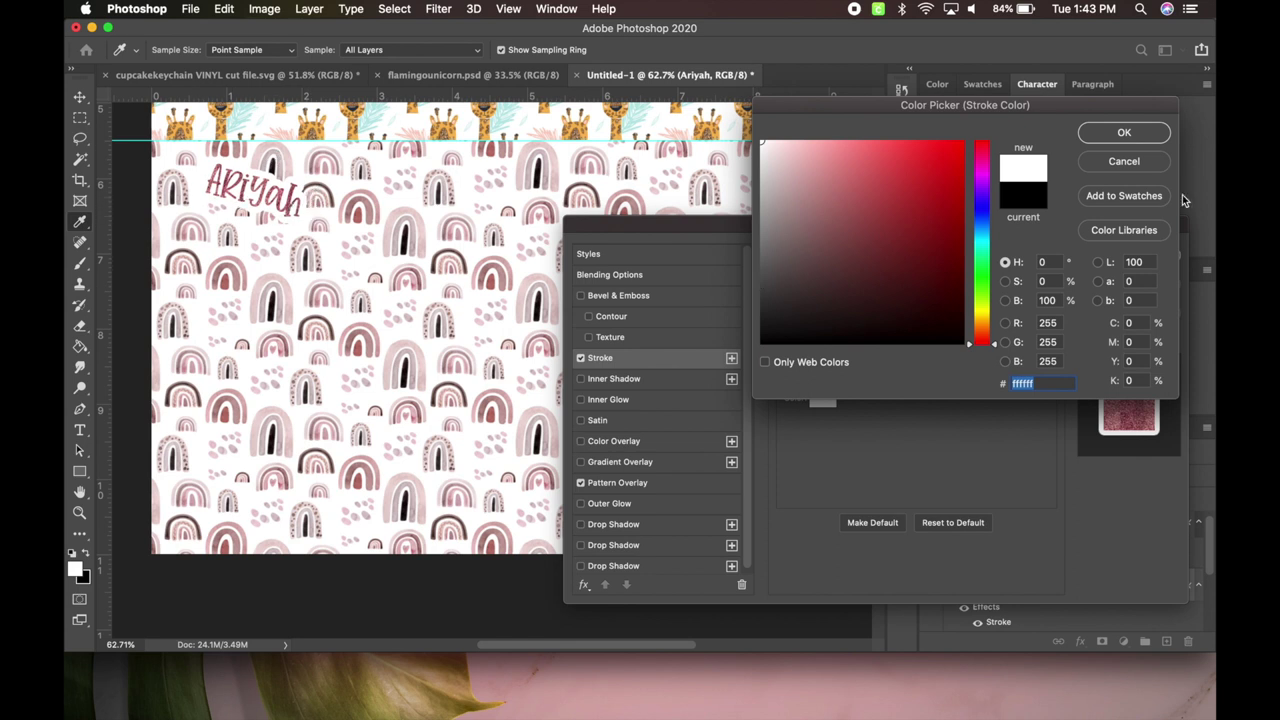
pyautogui.click(1136, 138)
pyautogui.click(1128, 256)
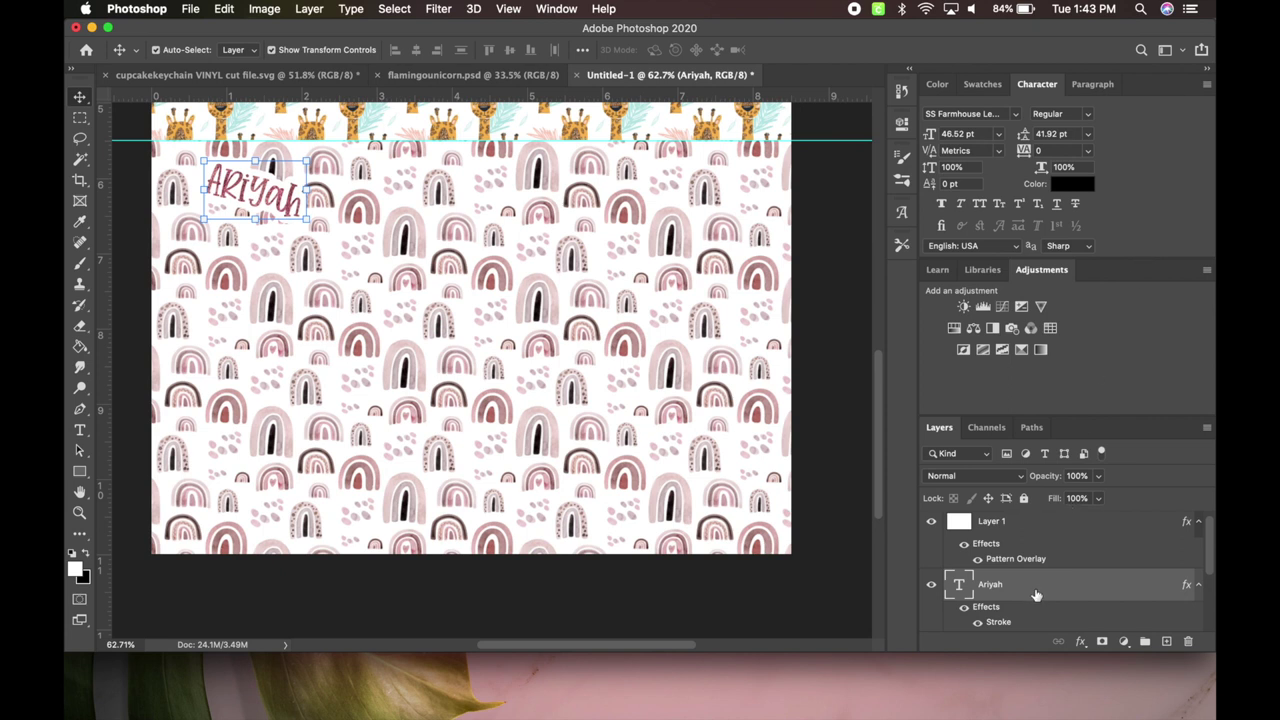
# Move the Ariyah layer to the top of the stack and duplicate it
pyautogui.moveTo(1034, 581); pyautogui.dragTo(1029, 530)
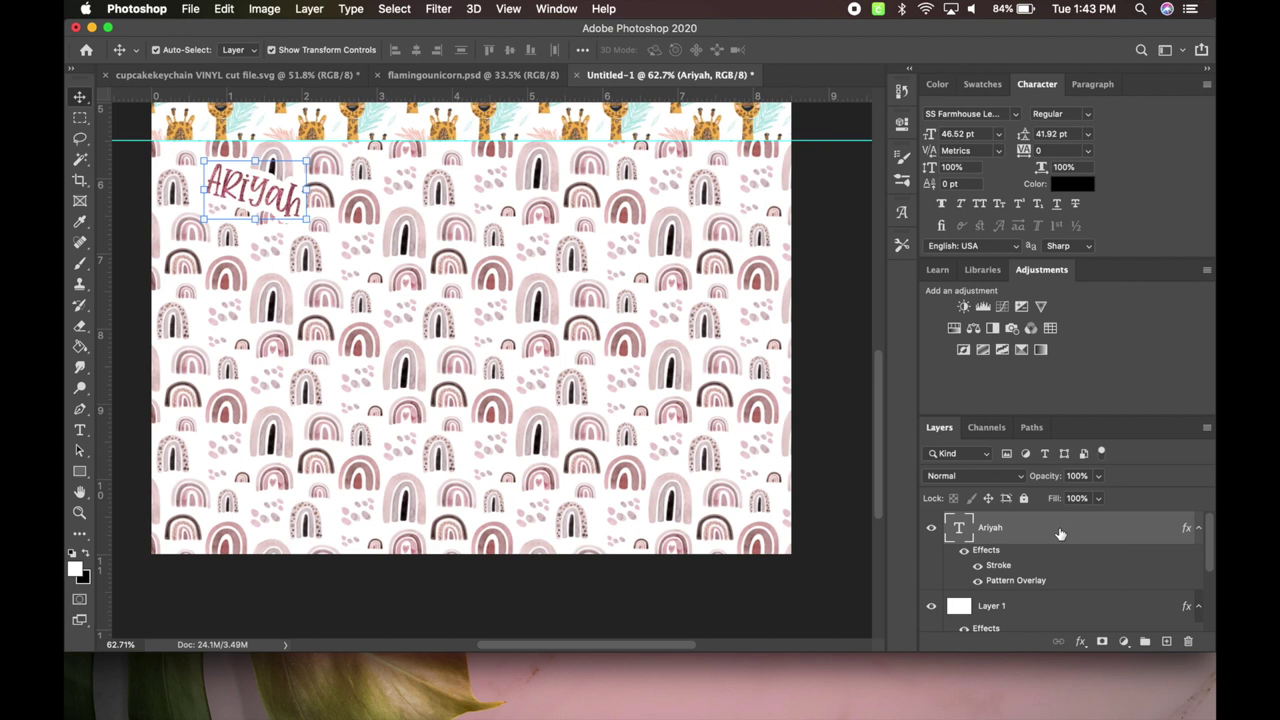
pyautogui.rightClick(1059, 528)
pyautogui.click(1143, 549)
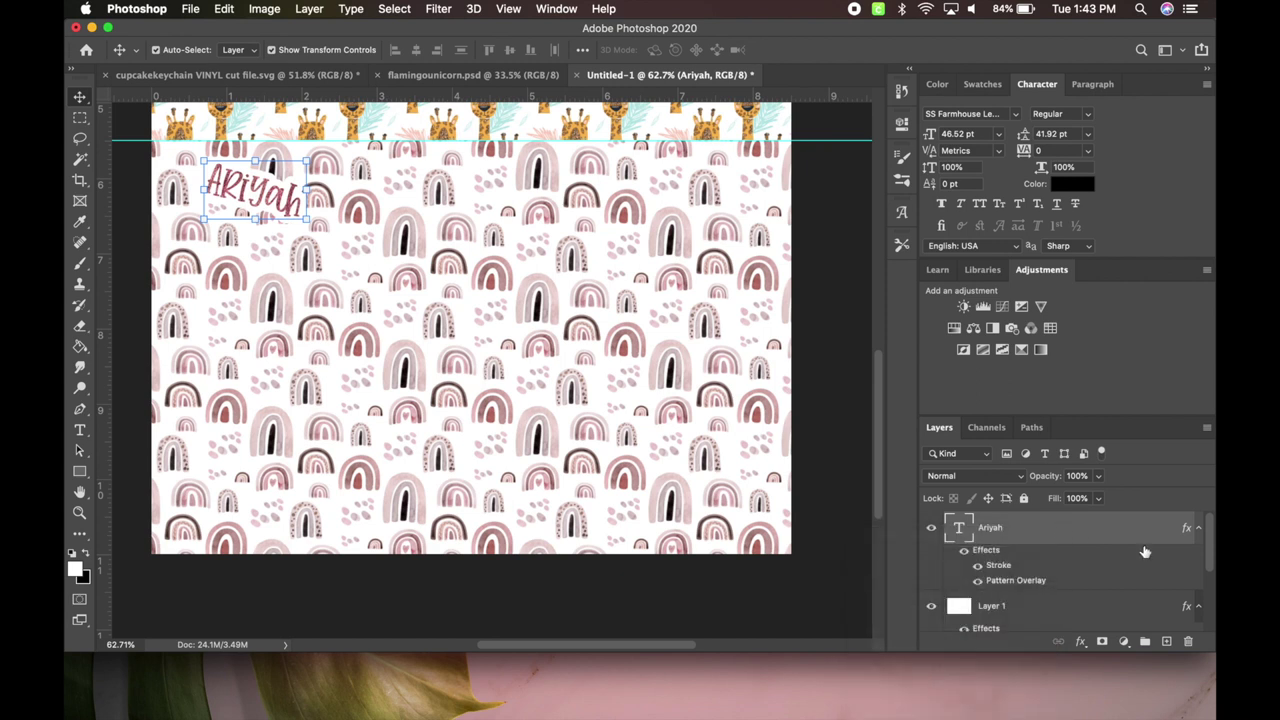
pyautogui.click(1199, 528)
pyautogui.rightClick(1073, 533)
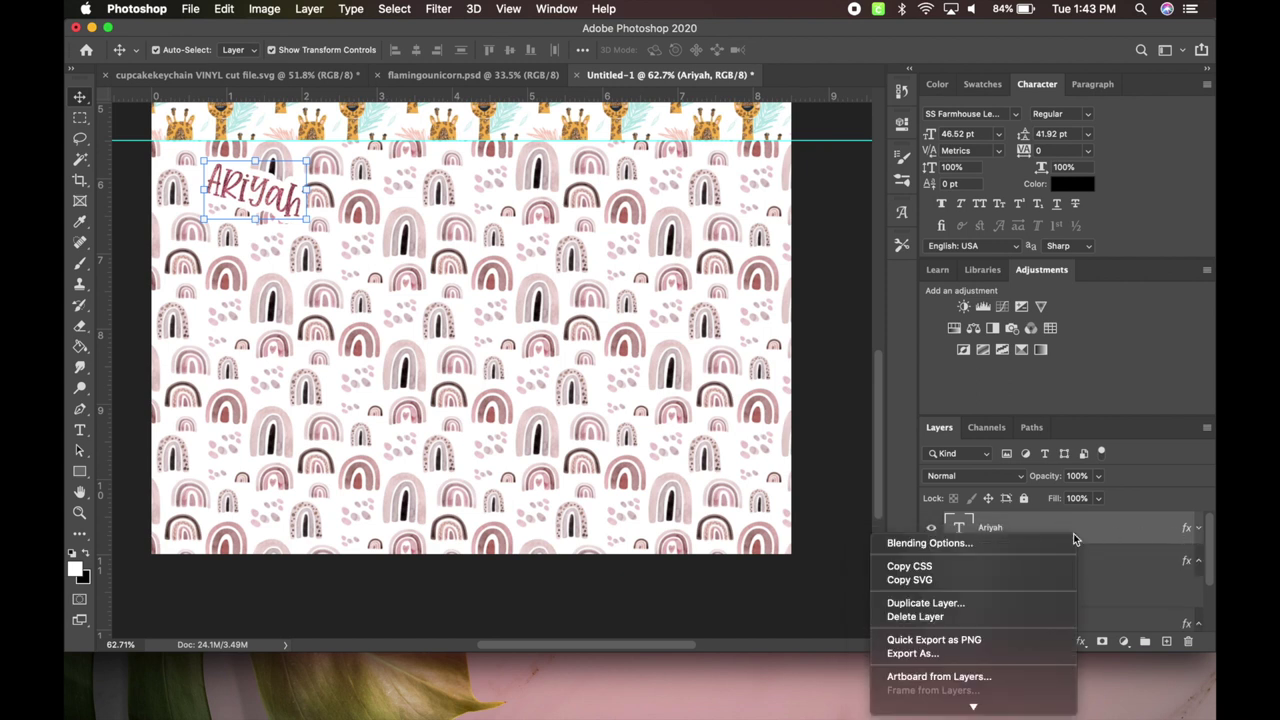
pyautogui.click(1001, 603)
pyautogui.press('Return')
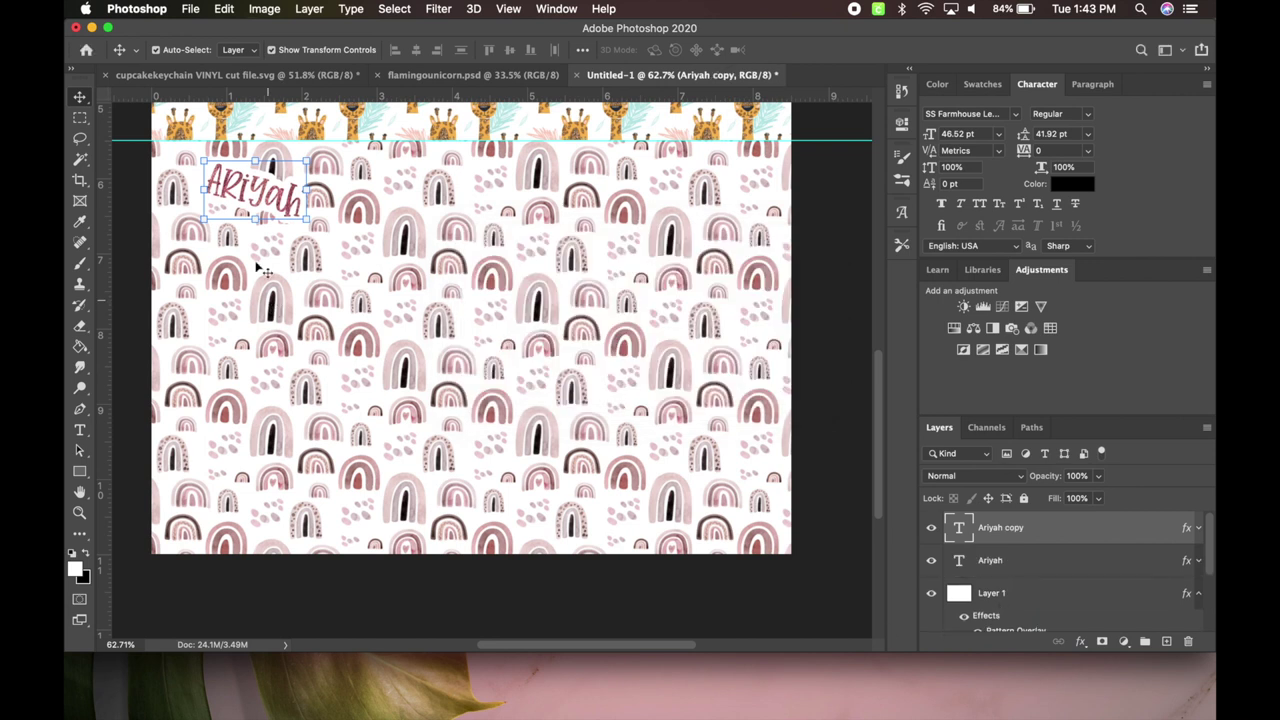
# Place a second Ariyah copy to the right and tilt another copy toward the lower left
pyautogui.moveTo(280, 203); pyautogui.dragTo(250, 215)
pyautogui.press('Return')
pyautogui.moveTo(228, 300); pyautogui.dragTo(478, 308)
pyautogui.press('Return')
pyautogui.scroll(3, 480, 330)
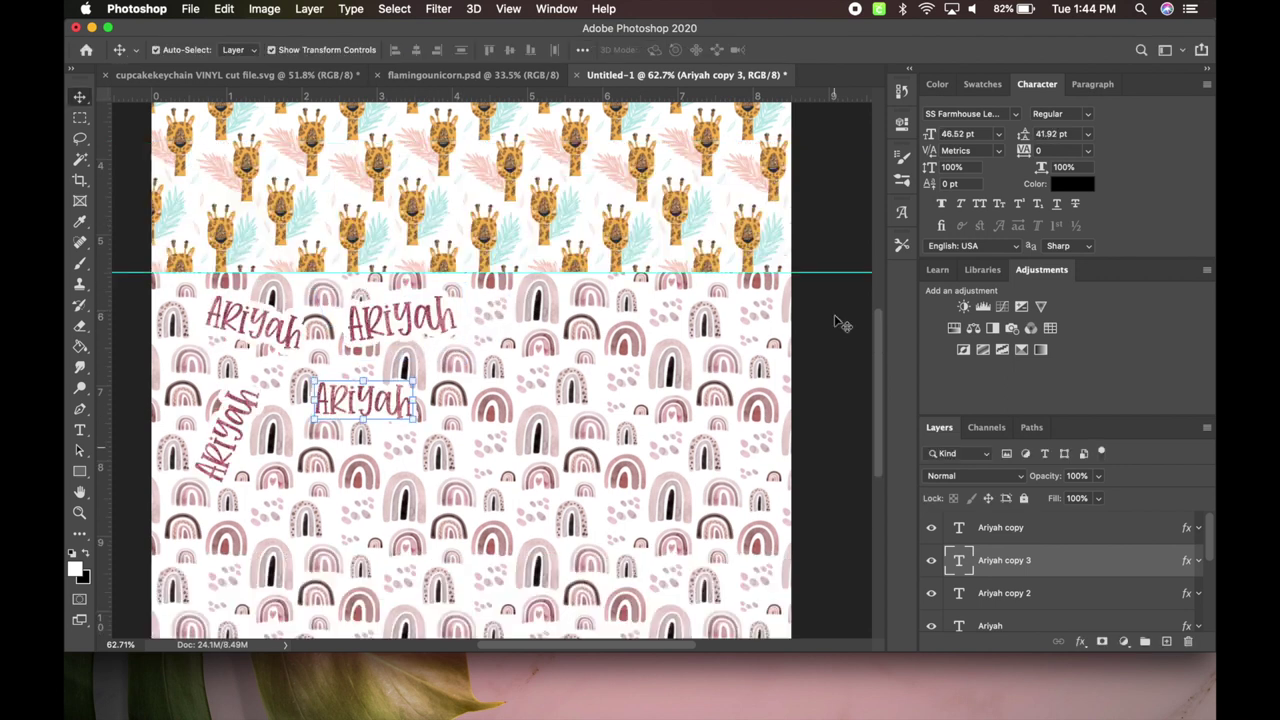
# Duplicate the group of four names lower on the page and shift the top-centre name up-left
pyautogui.keyDown('shift'); pyautogui.click(243, 293); pyautogui.keyUp('shift')
pyautogui.keyDown('shift'); pyautogui.click(215, 405); pyautogui.keyUp('shift')
pyautogui.keyDown('shift'); pyautogui.click(390, 290); pyautogui.keyUp('shift')
pyautogui.moveTo(350, 372); pyautogui.dragTo(655, 350)
pyautogui.click(790, 292)
pyautogui.scroll(-3, 655, 350)
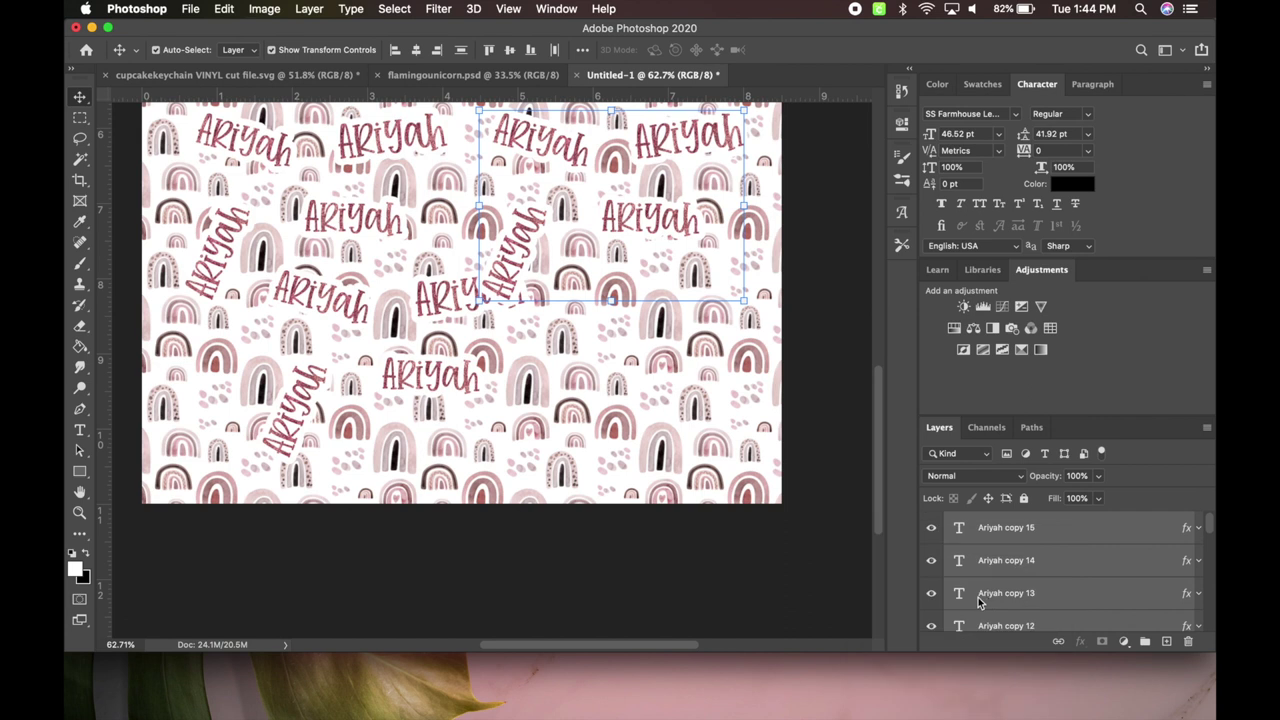
pyautogui.moveTo(792, 170); pyautogui.dragTo(797, 360)
pyautogui.moveTo(520, 250); pyautogui.dragTo(490, 210)
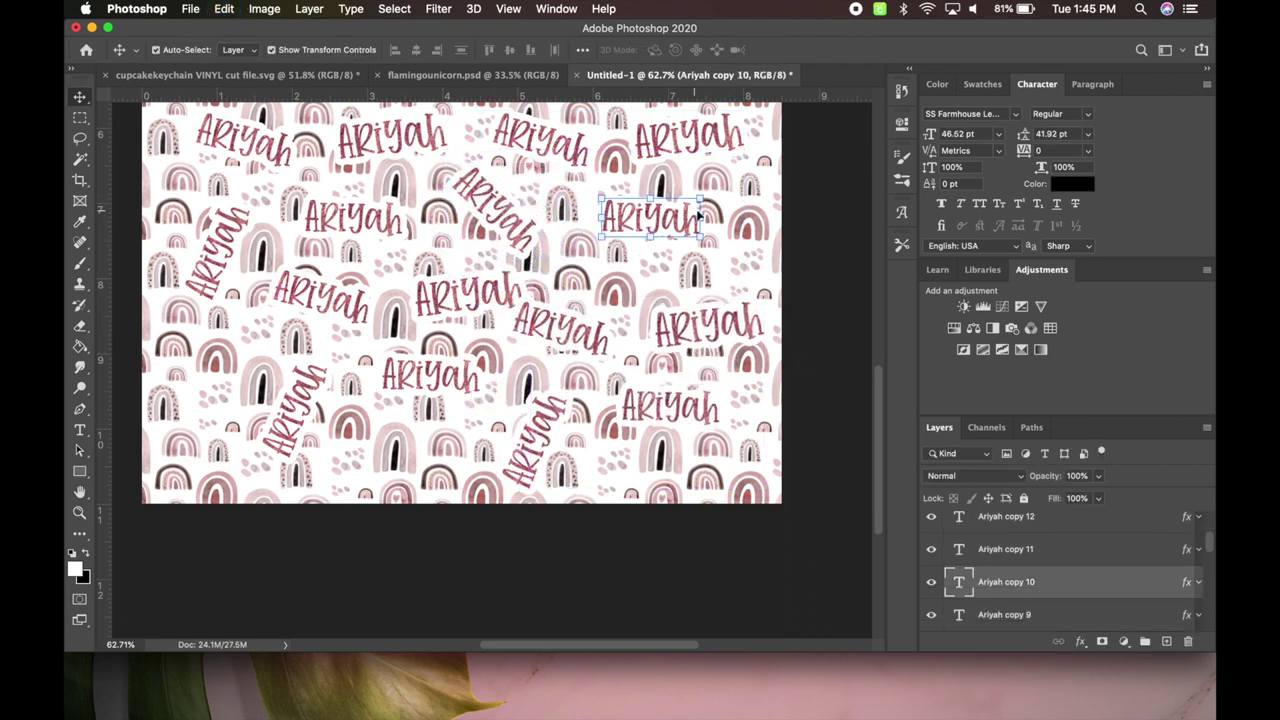
# Rearrange several name copies on the right and move one to the left side
pyautogui.click(540, 340)
pyautogui.moveTo(540, 340); pyautogui.dragTo(590, 285)
pyautogui.click(665, 405)
pyautogui.moveTo(665, 405); pyautogui.dragTo(595, 345)
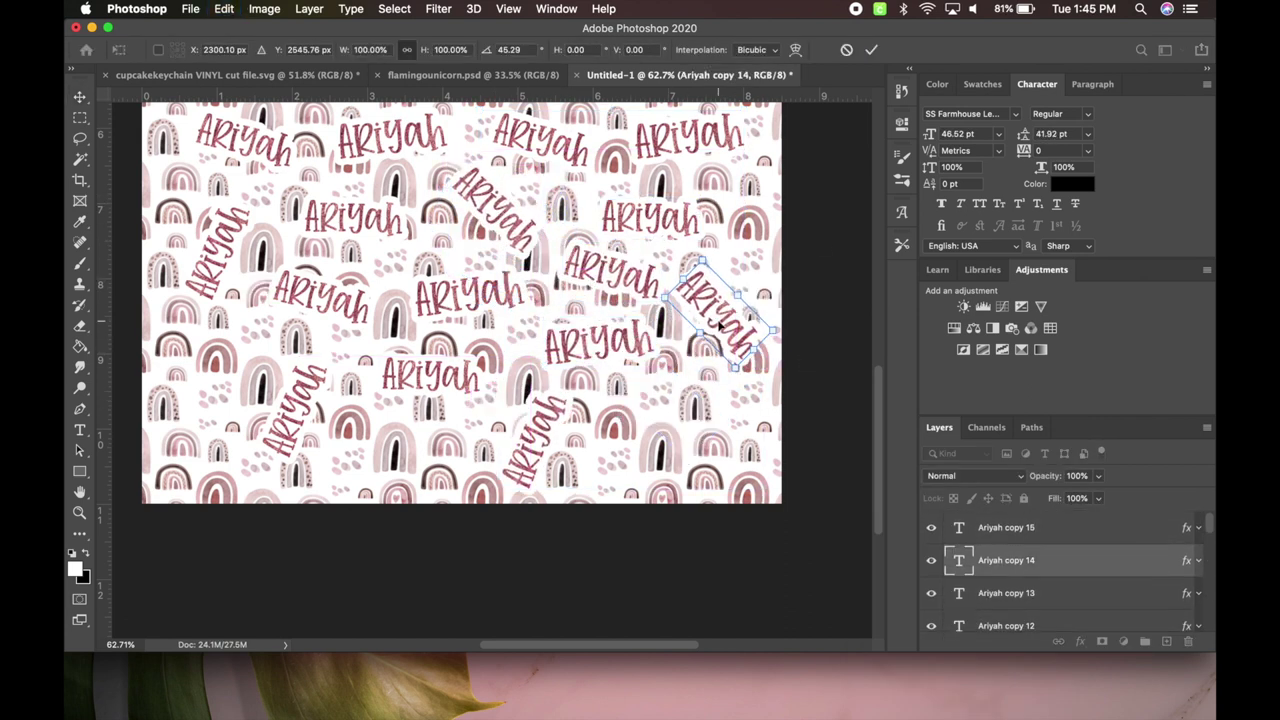
pyautogui.moveTo(335, 380); pyautogui.dragTo(300, 400)
pyautogui.press('Return')
pyautogui.rightClick(252, 370)
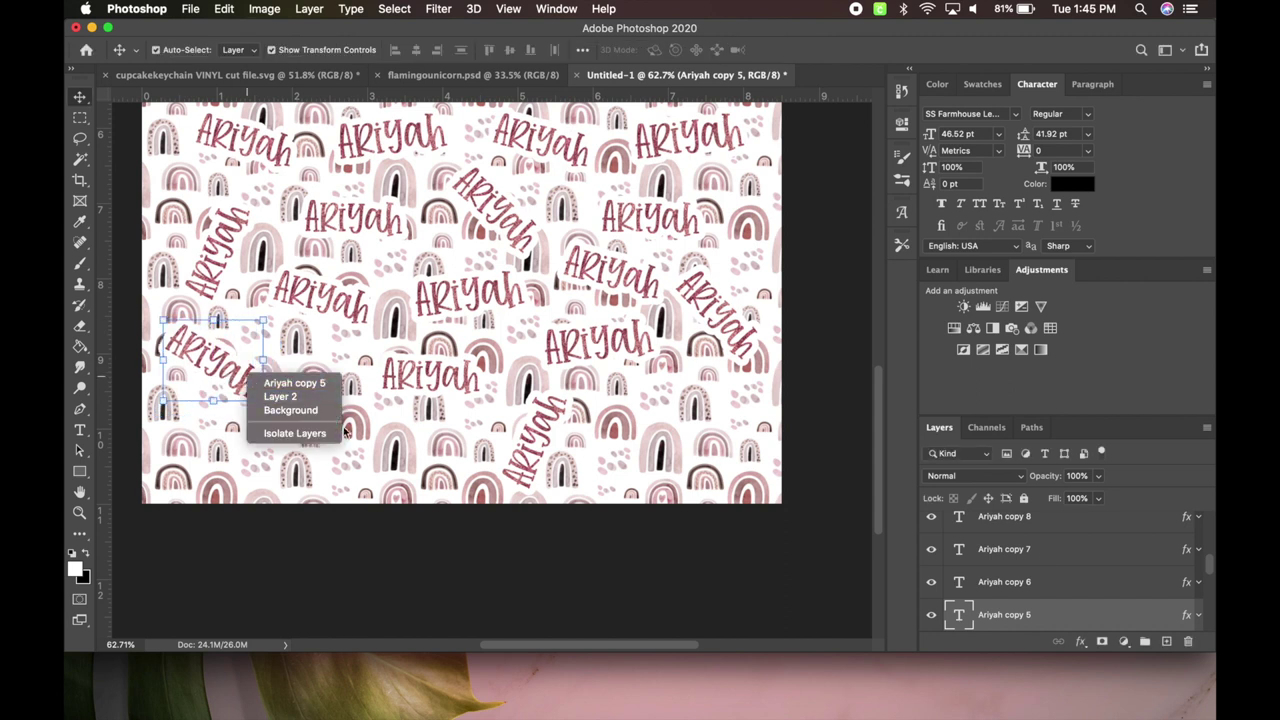
pyautogui.hotkey('alt', '.')
# Make more name copies, fill empty gaps, and tilt one about 27 degrees
pyautogui.hotkey('ctrl', 'j')
pyautogui.hotkey('ctrl', 'j')
pyautogui.hotkey('ctrl', 'j')
pyautogui.moveTo(597, 340); pyautogui.dragTo(460, 300)
pyautogui.moveTo(597, 340); pyautogui.dragTo(295, 420)
pyautogui.moveTo(345, 372); pyautogui.dragTo(255, 445)
pyautogui.press('Return')
pyautogui.moveTo(430, 375); pyautogui.dragTo(386, 465)
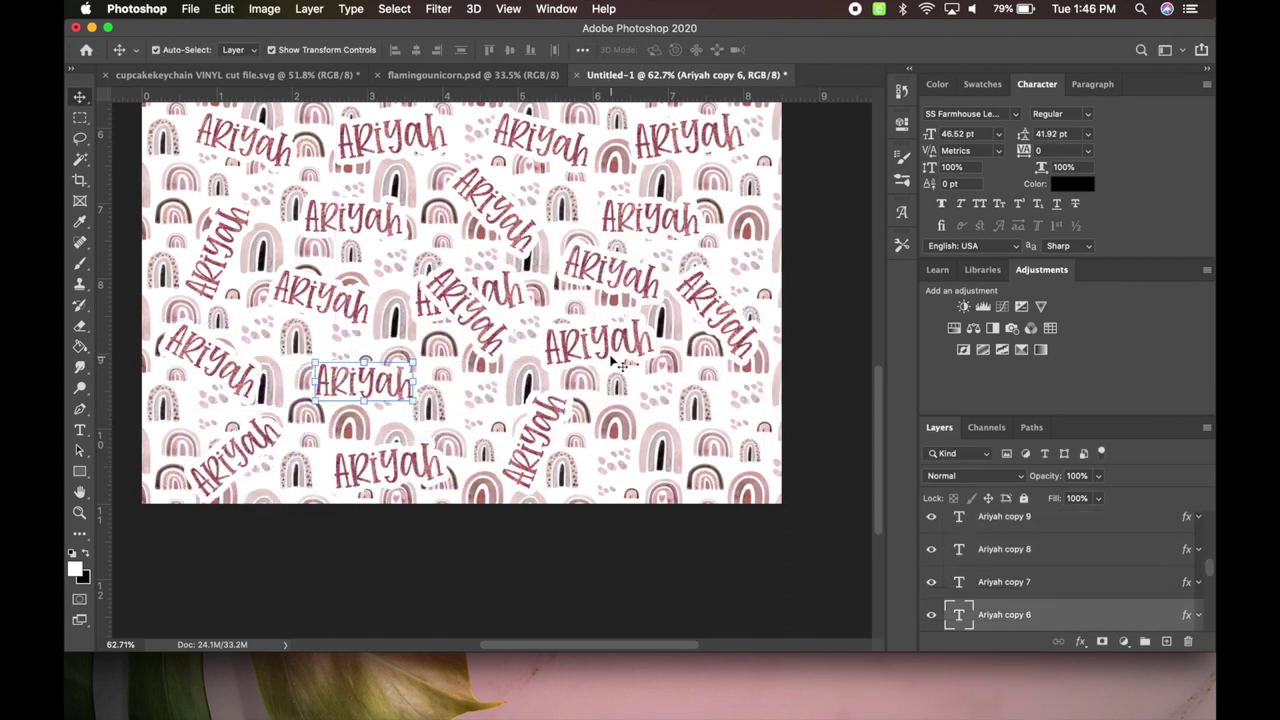
# Nudge a name copy lower and rotate it about 50° clockwise
pyautogui.rightClick(960, 598)
pyautogui.press('Escape')
pyautogui.scroll(3, 480, 350)
pyautogui.moveTo(575, 385); pyautogui.dragTo(562, 468)
pyautogui.hotkey('ctrl', 't')
pyautogui.press('Return')
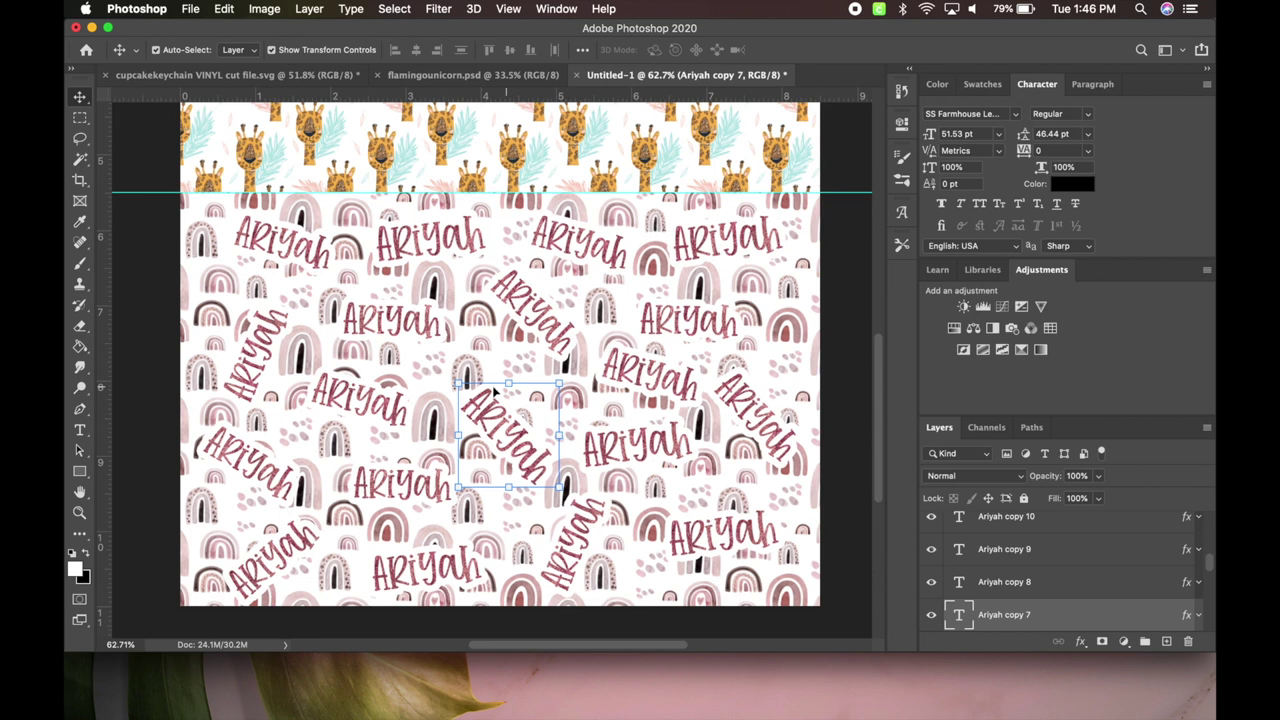
# Look over the scattered names across the rainbow half and deselect the last copy
pyautogui.scroll(1, 484, 388)
pyautogui.scroll(1, 484, 388)
pyautogui.hscroll(-3, 257, 351)
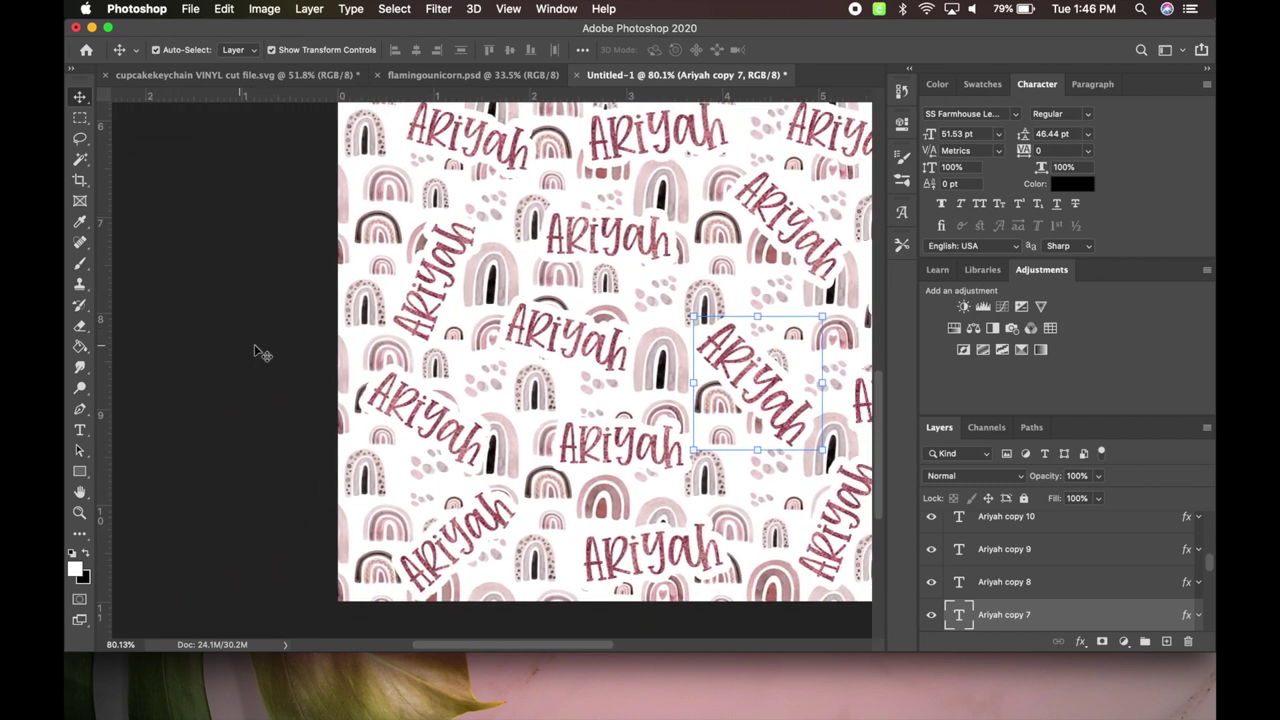
pyautogui.scroll(-3, 257, 354)
pyautogui.scroll(-4, 260, 352)
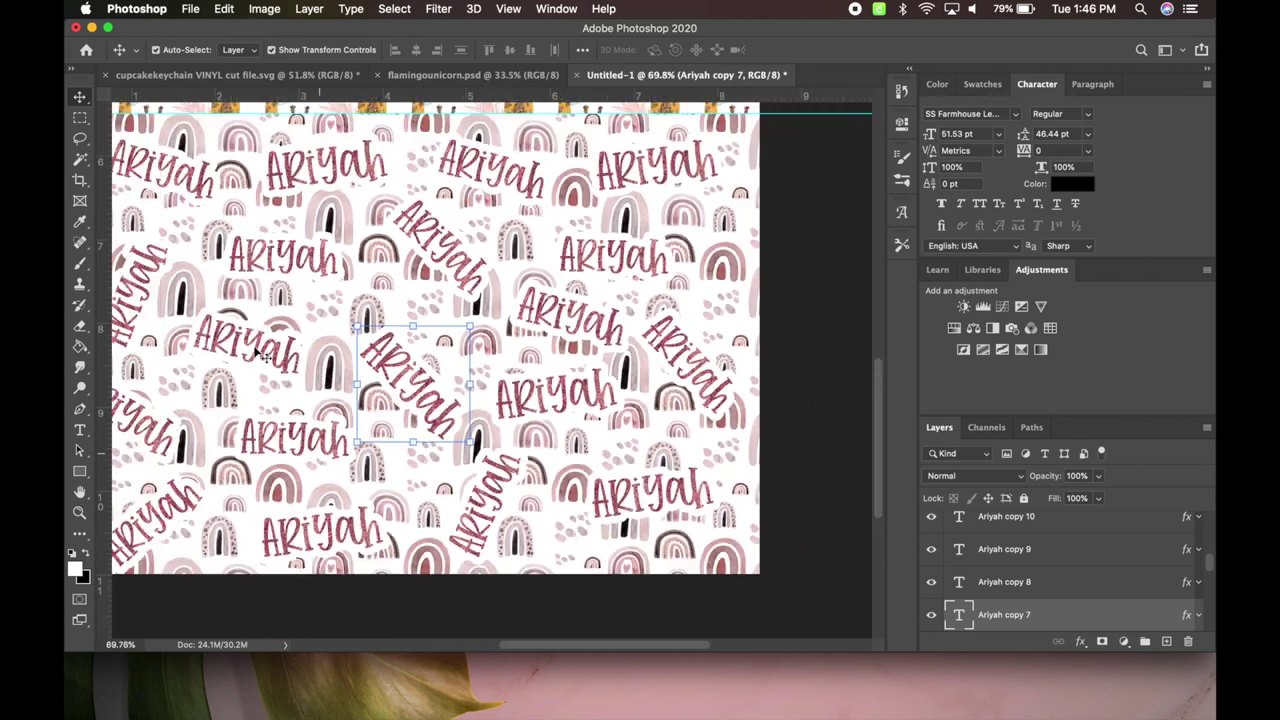
pyautogui.scroll(-2, 260, 352)
pyautogui.click(749, 278)
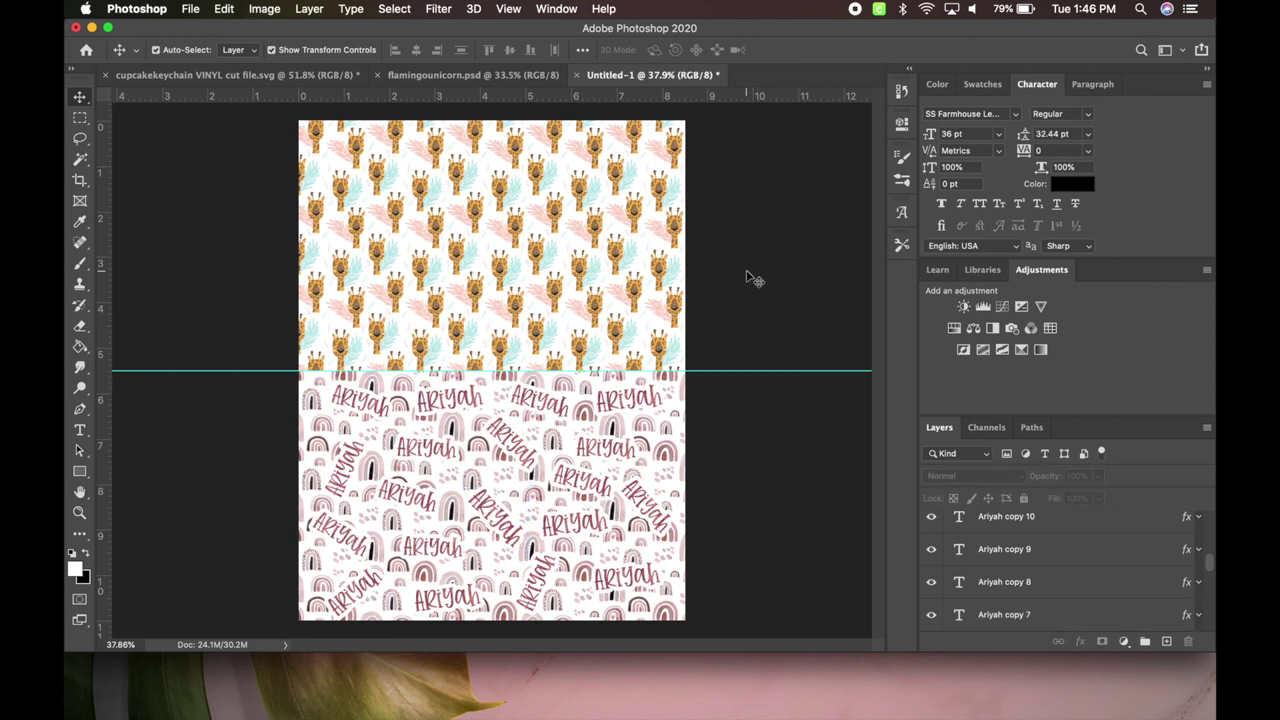
# Set the ENVY Photo 7100 print settings to US Letter, Specialty Matte paper, Best quality, and save
pyautogui.click(192, 10)
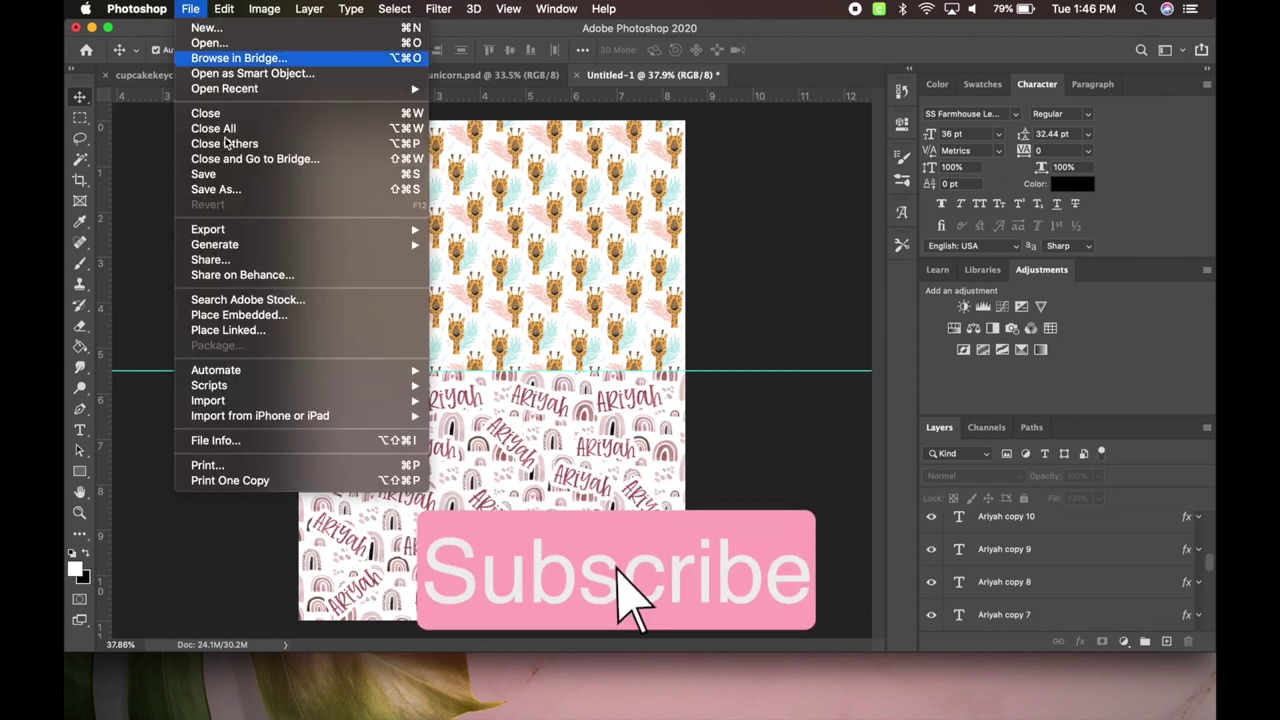
pyautogui.click(313, 466)
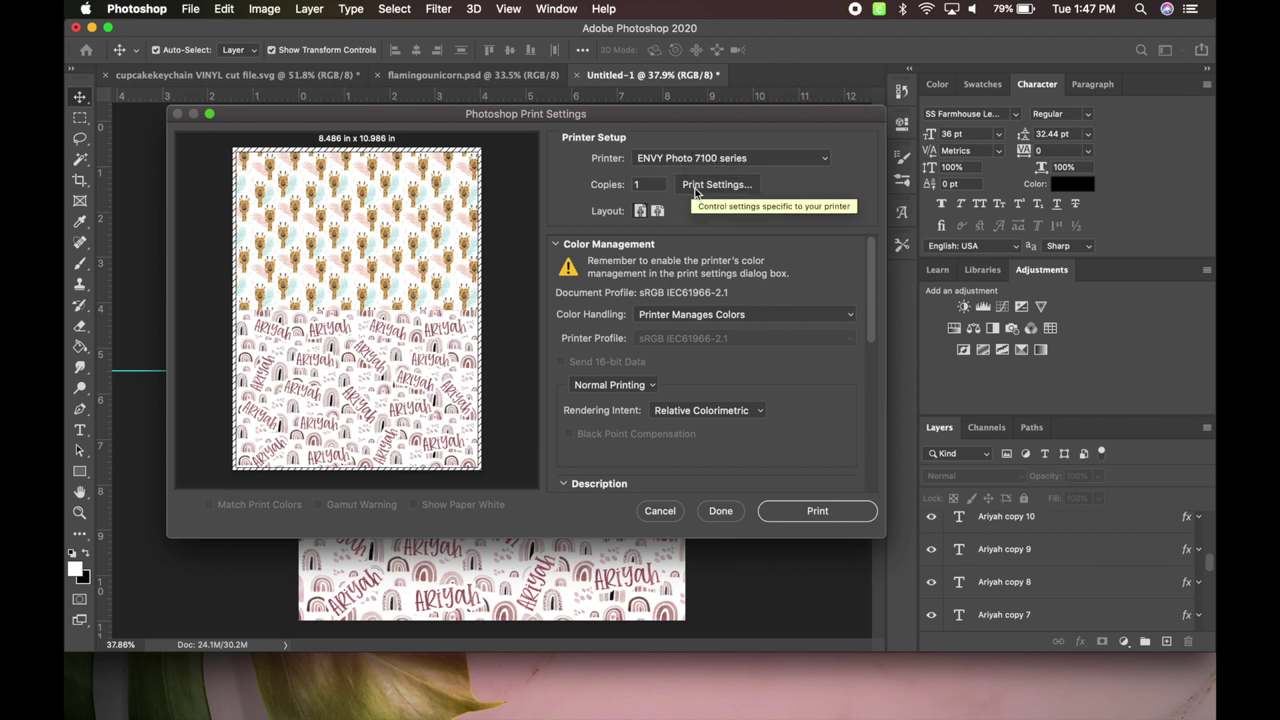
pyautogui.click(711, 187)
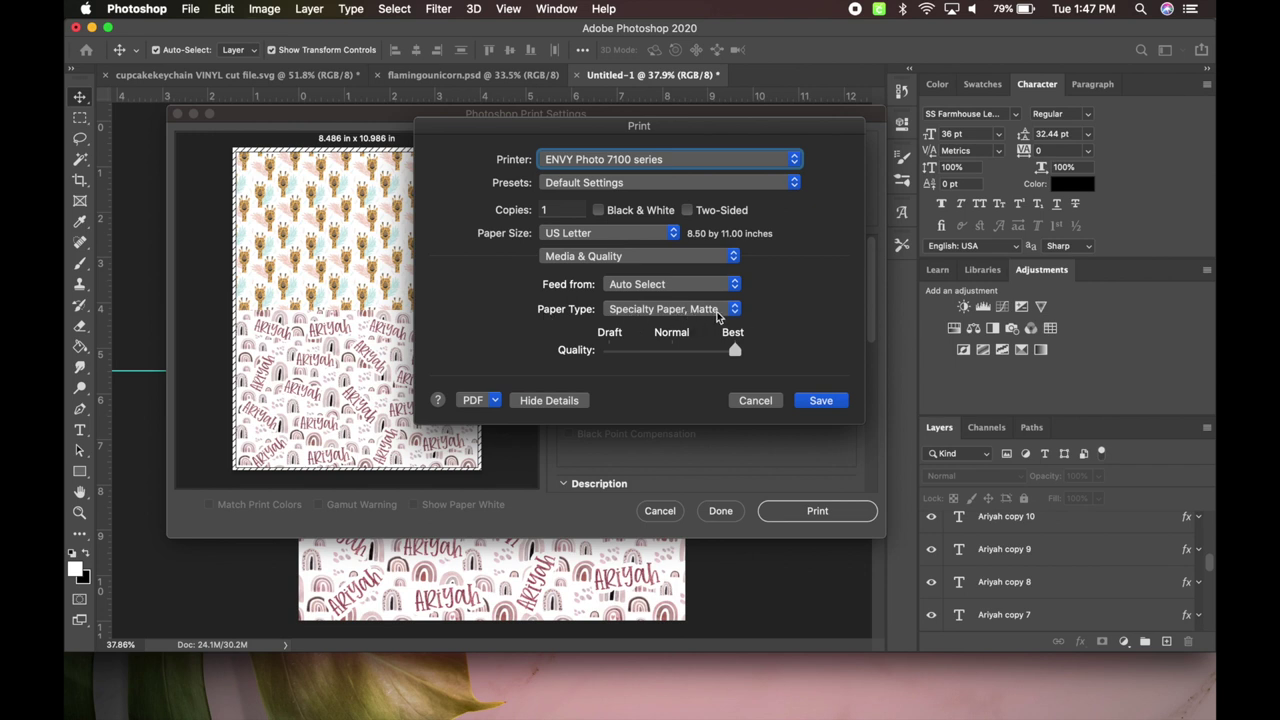
pyautogui.click(815, 401)
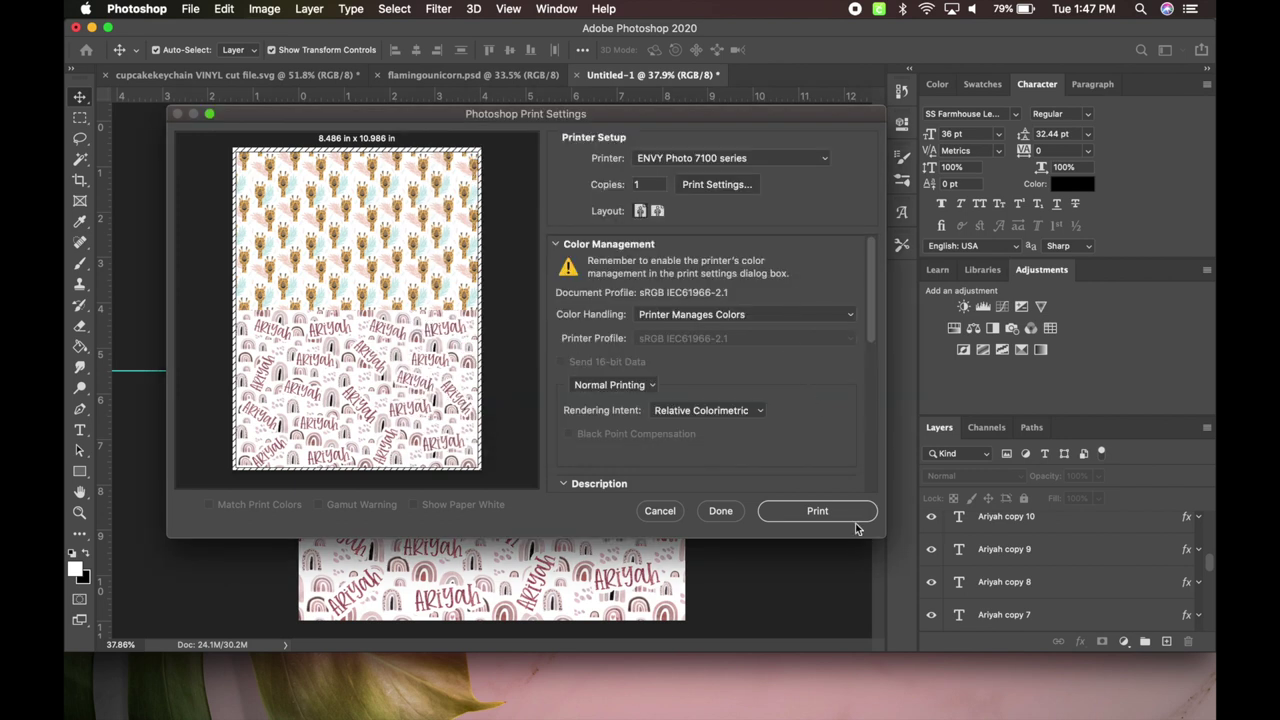